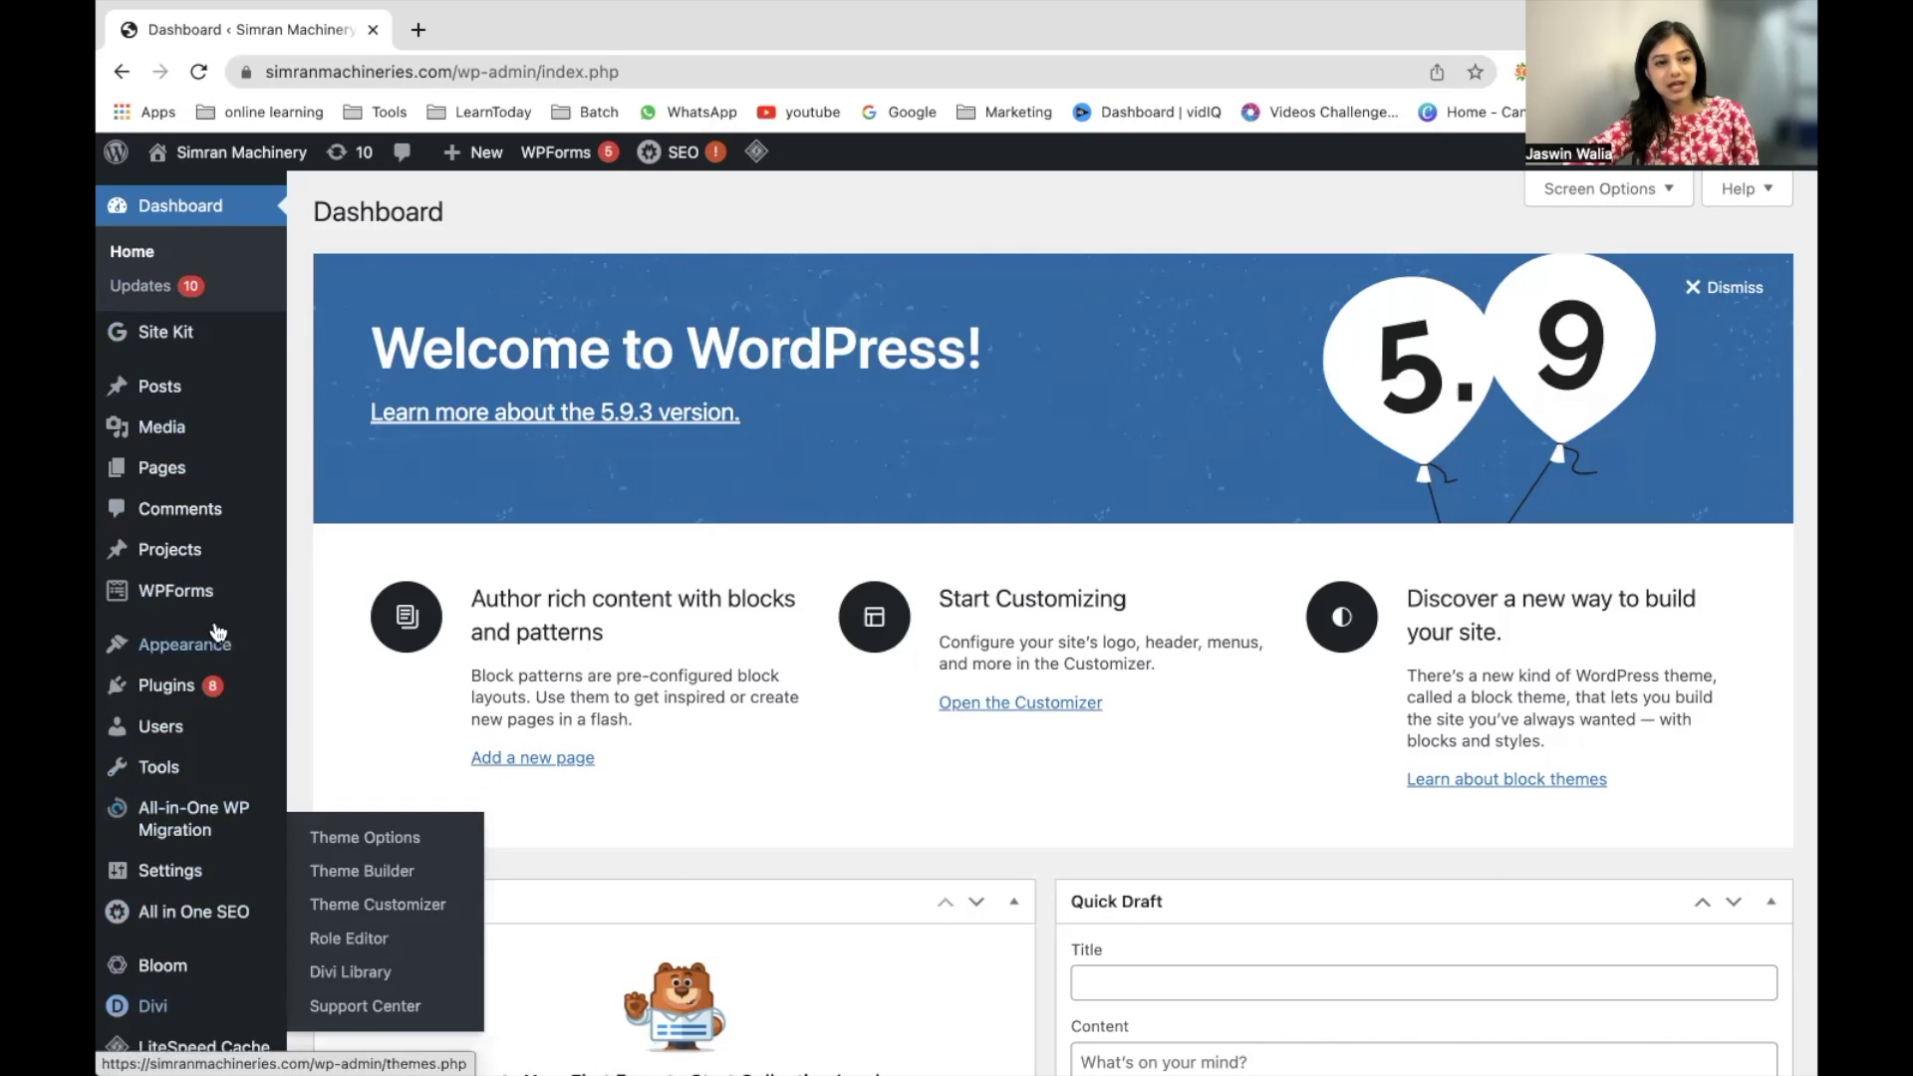
- Go to Plugins > Add New and search for 'HFCM' to find Header Footer Code Manager
mouse_move(170, 797)
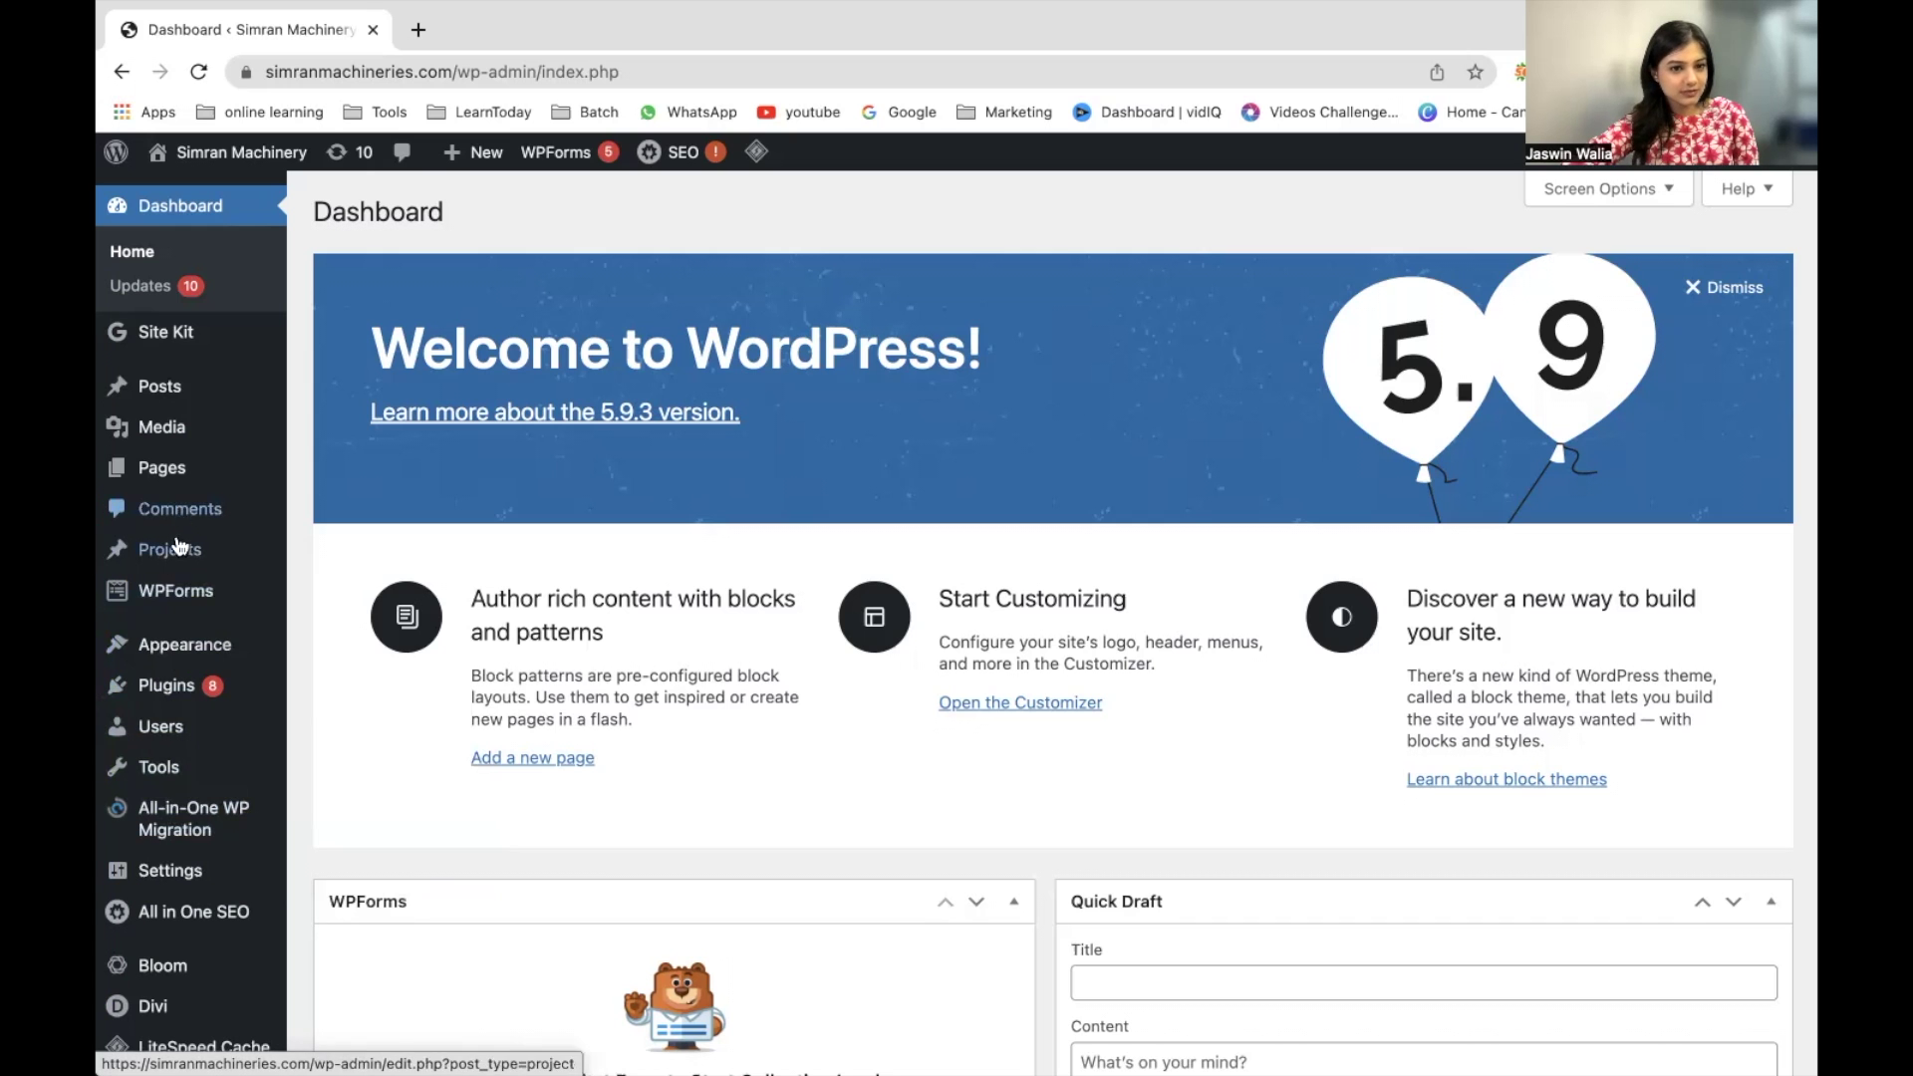
scroll(153, 867, "down", 2)
scroll(152, 865, "up", 1)
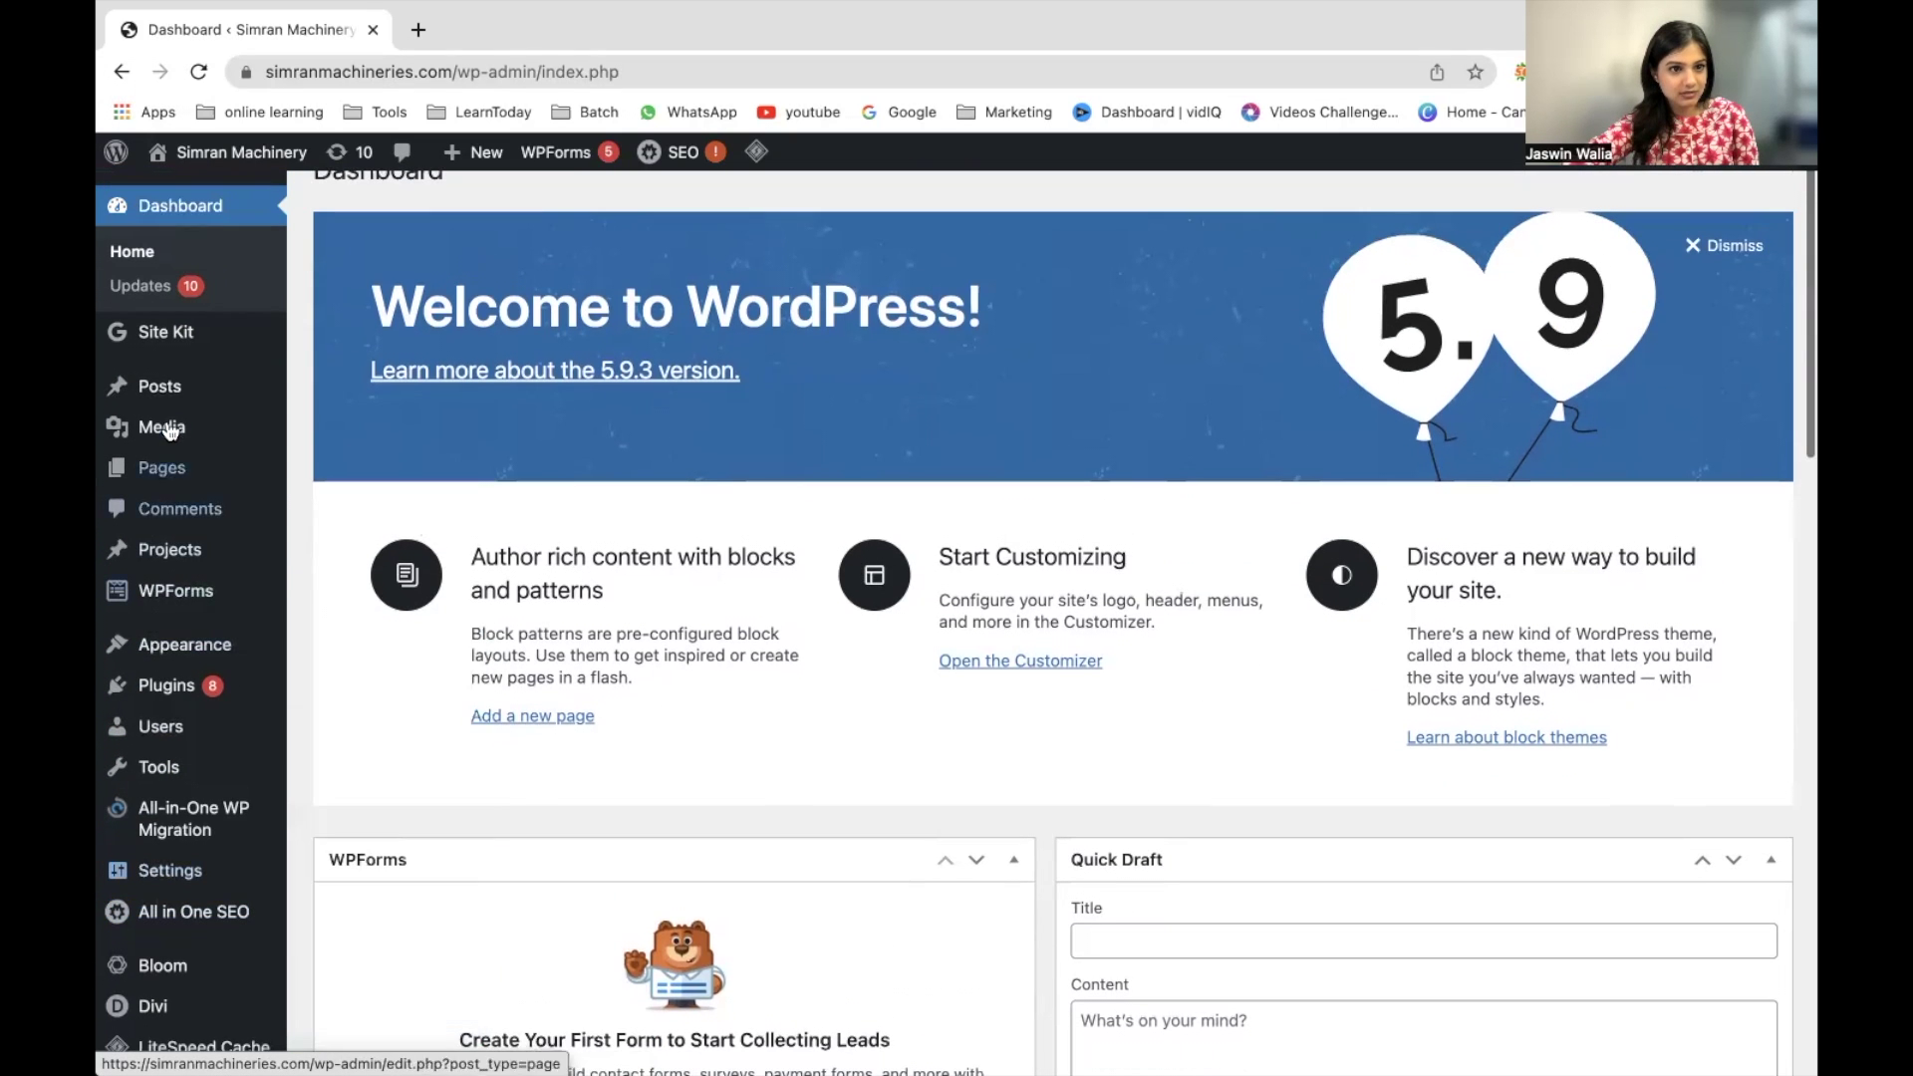
mouse_move(160, 710)
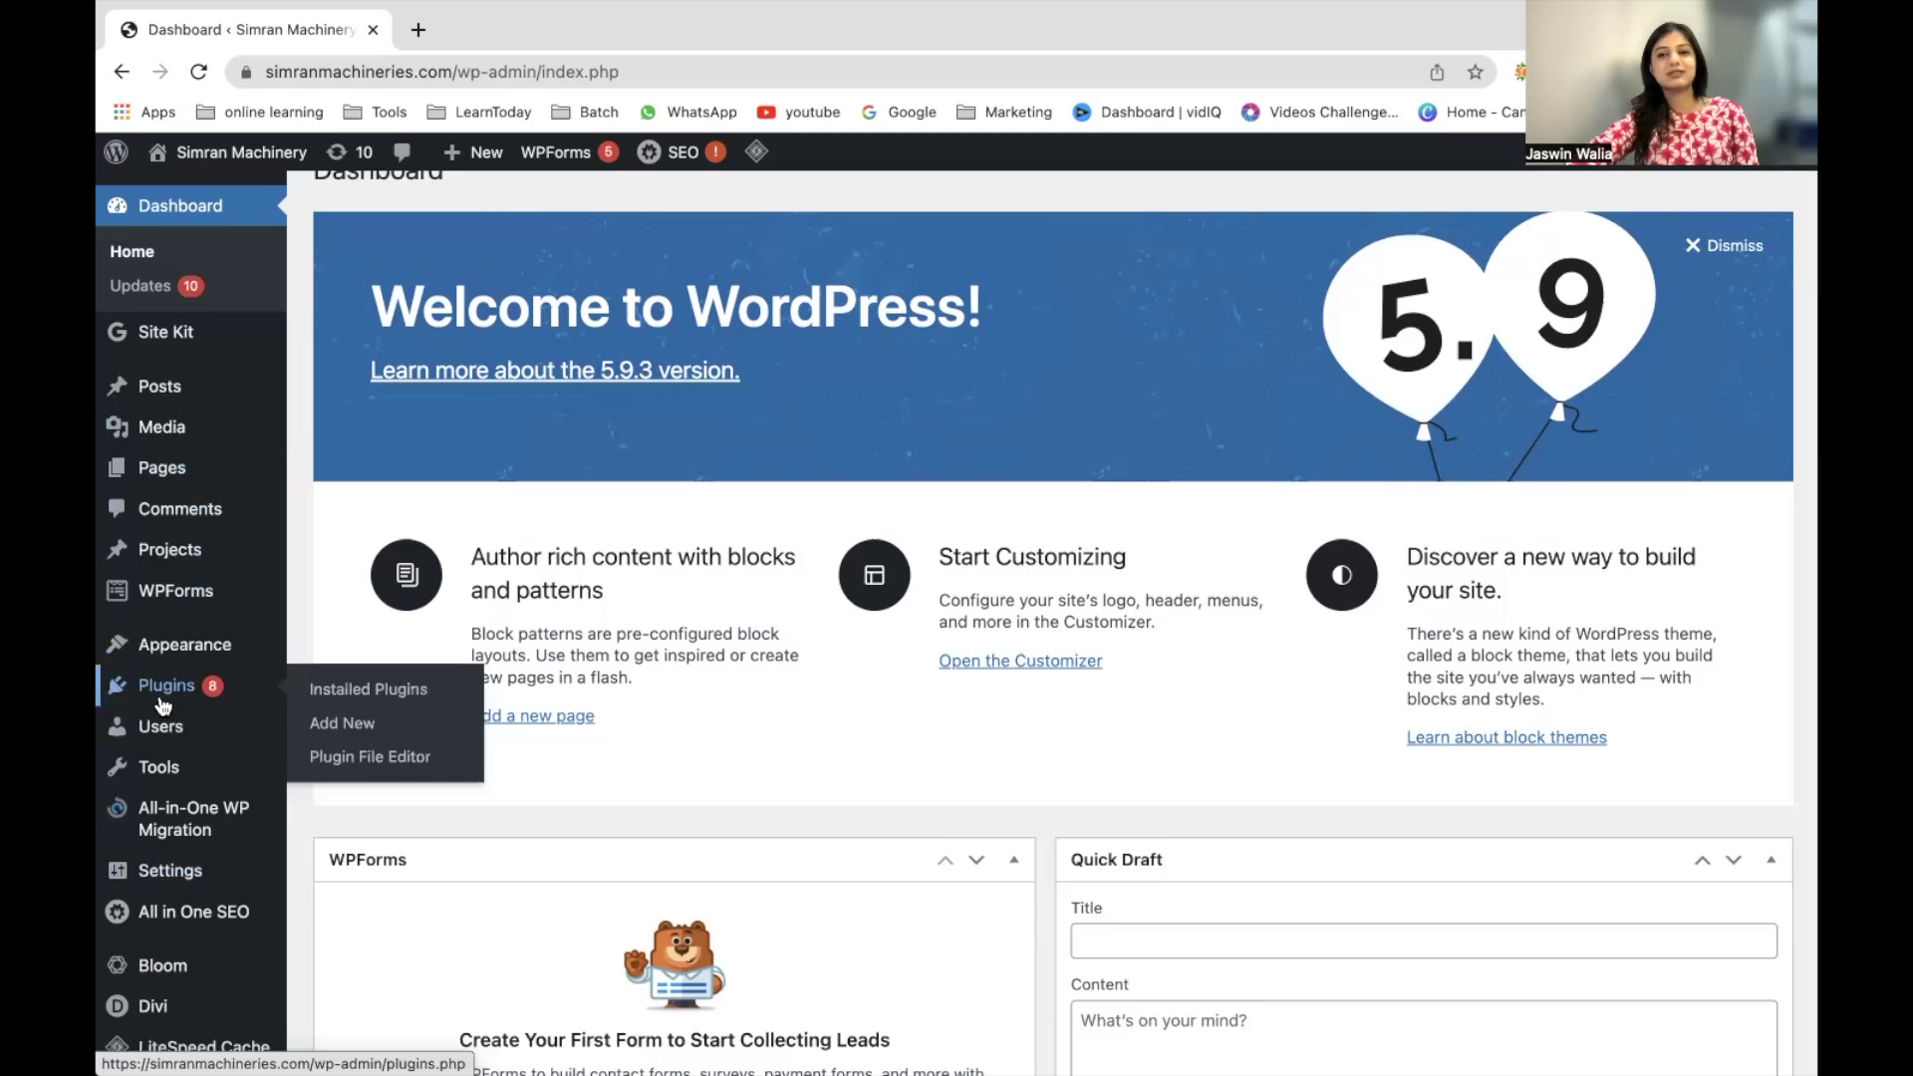
left_click(336, 727)
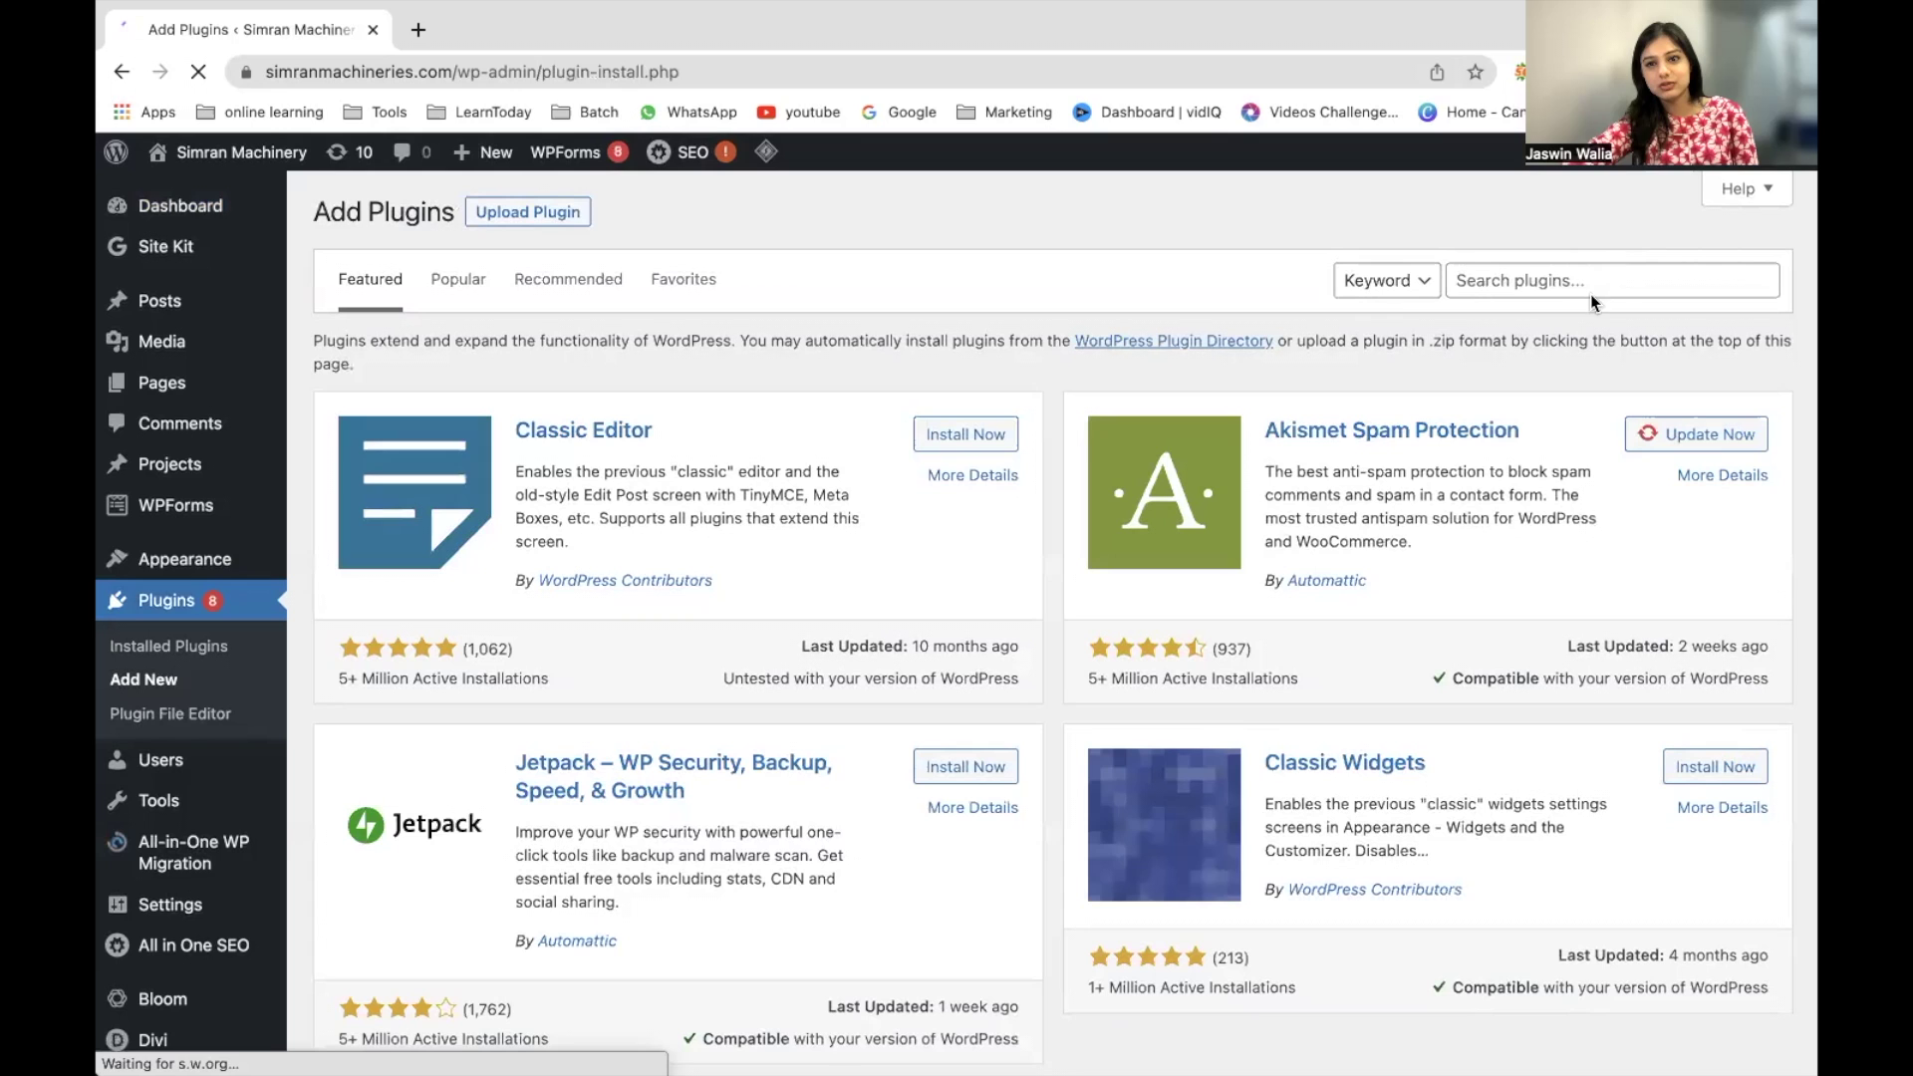
left_click(1574, 289)
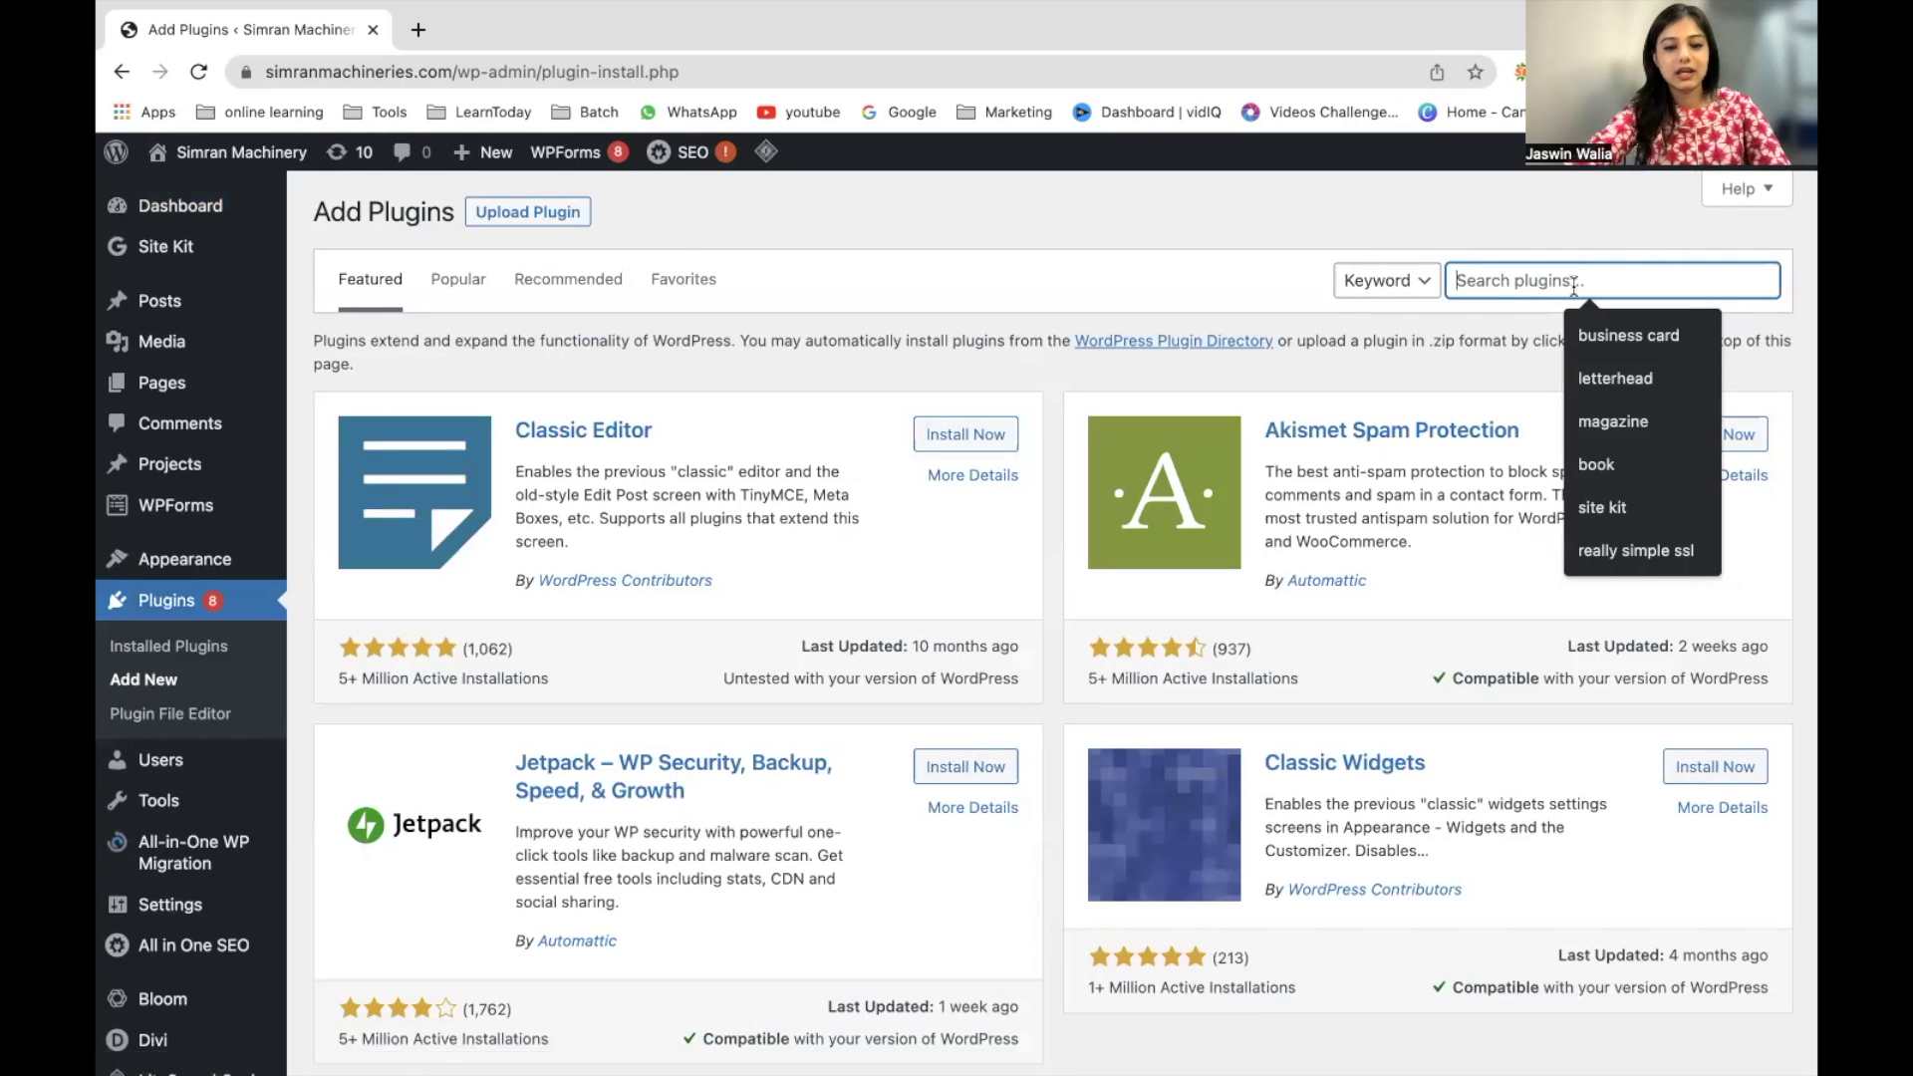
type("HFC")
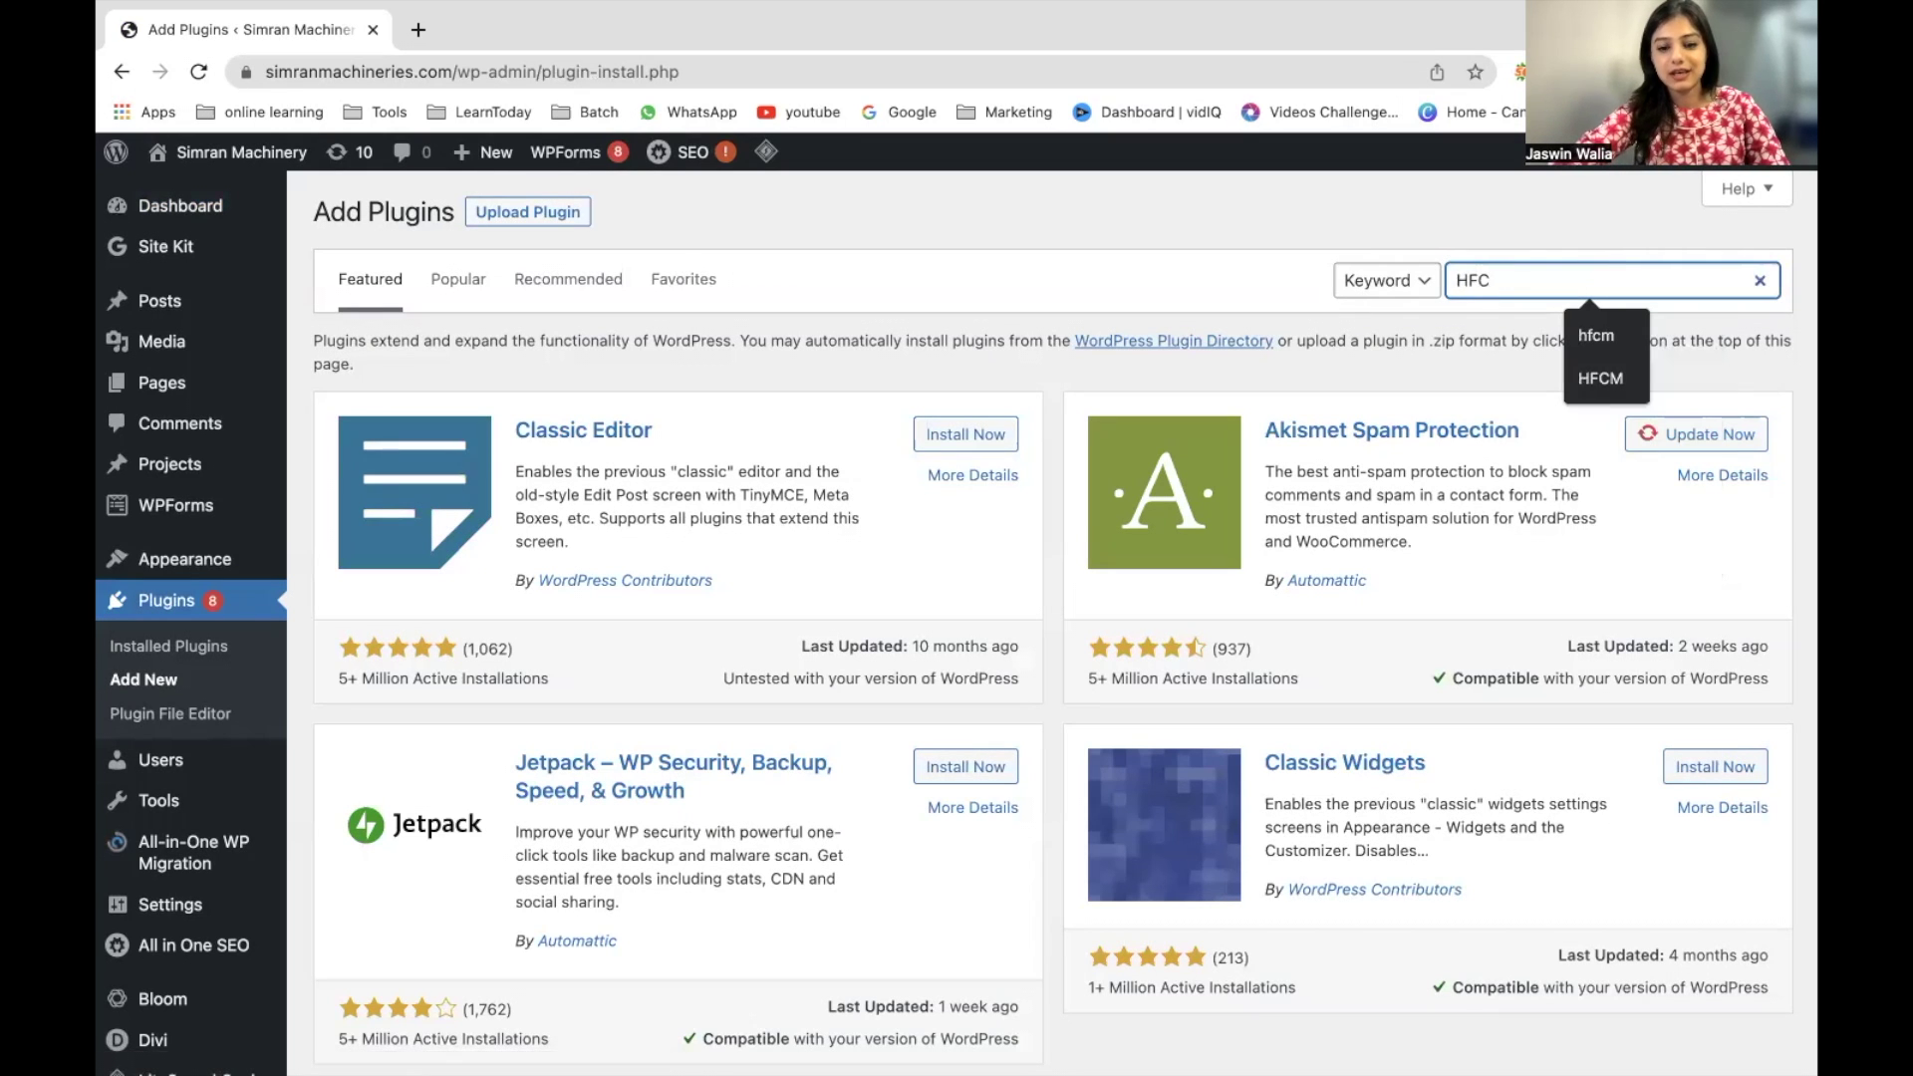
type("M")
key("Return")
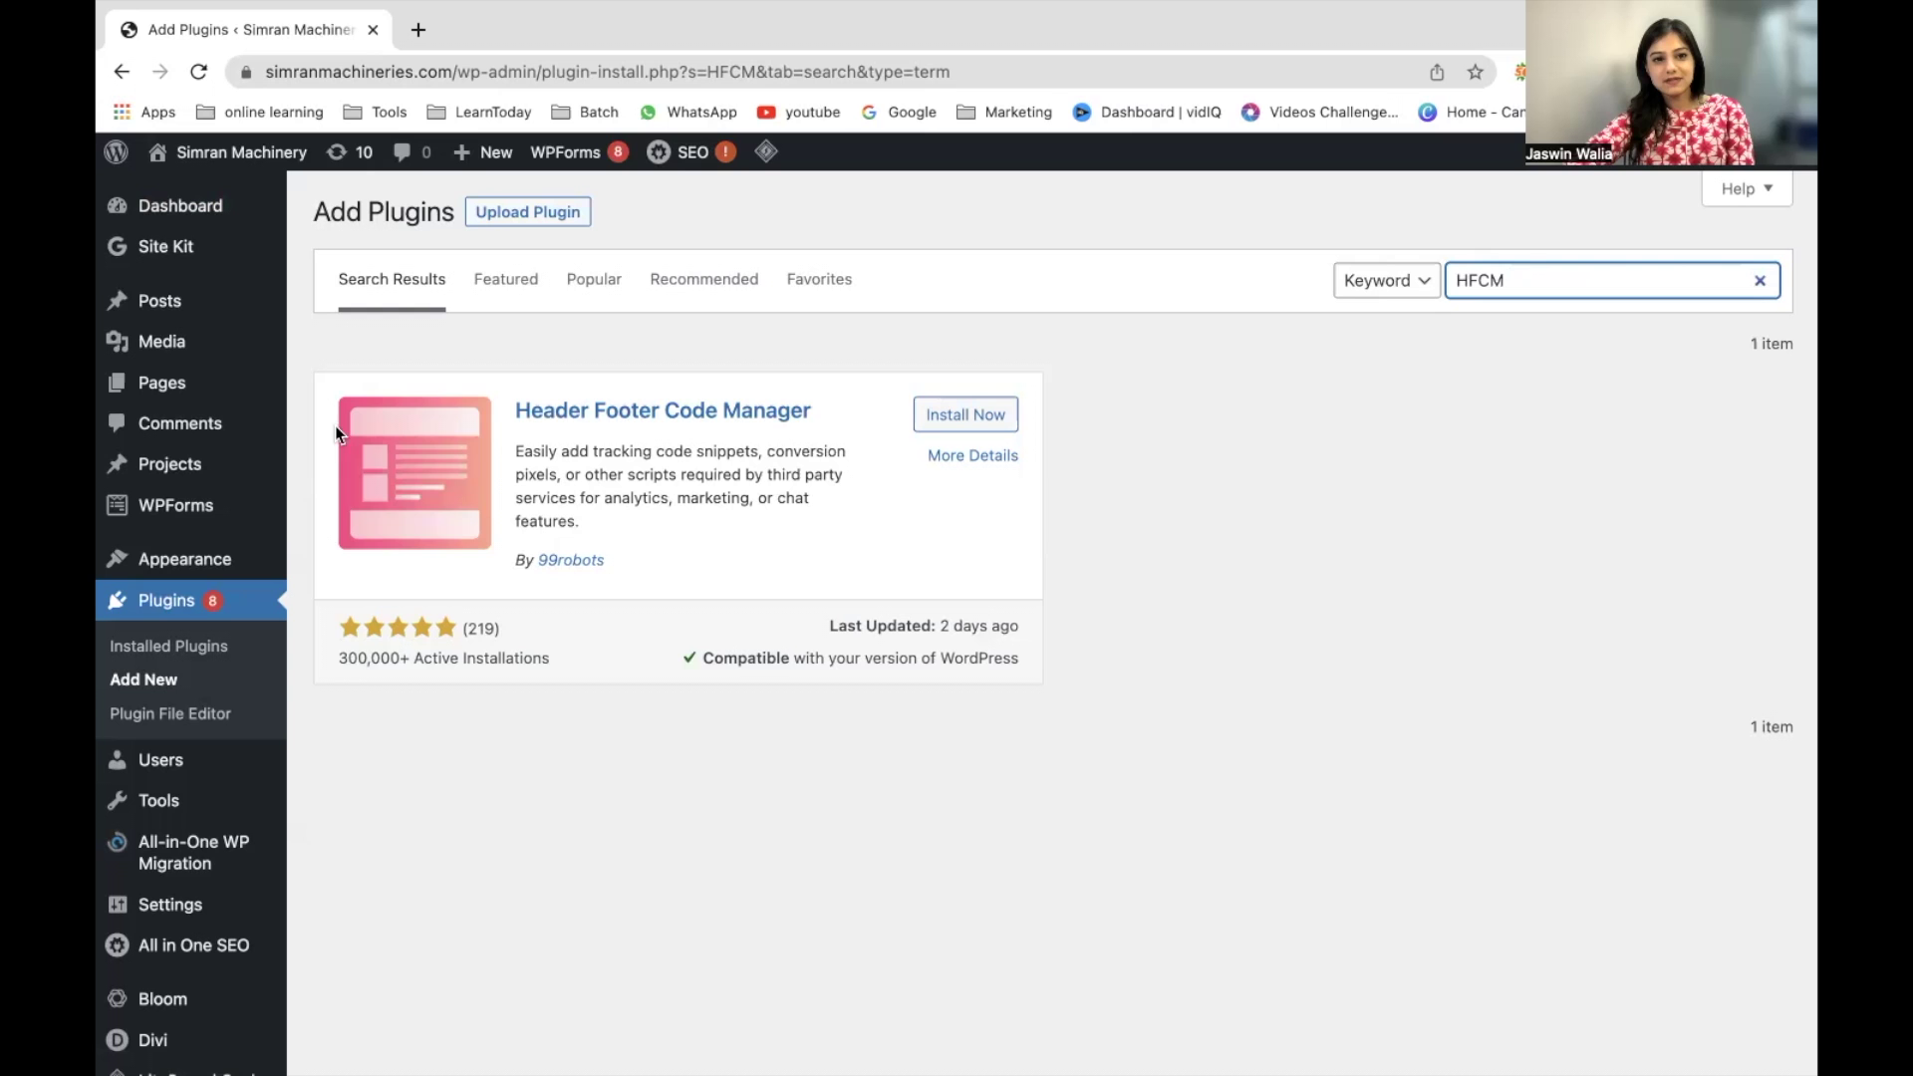
- Open Header Footer Code Manager's details, skim the Description, then view the FAQ and Installation tabs
left_click(972, 458)
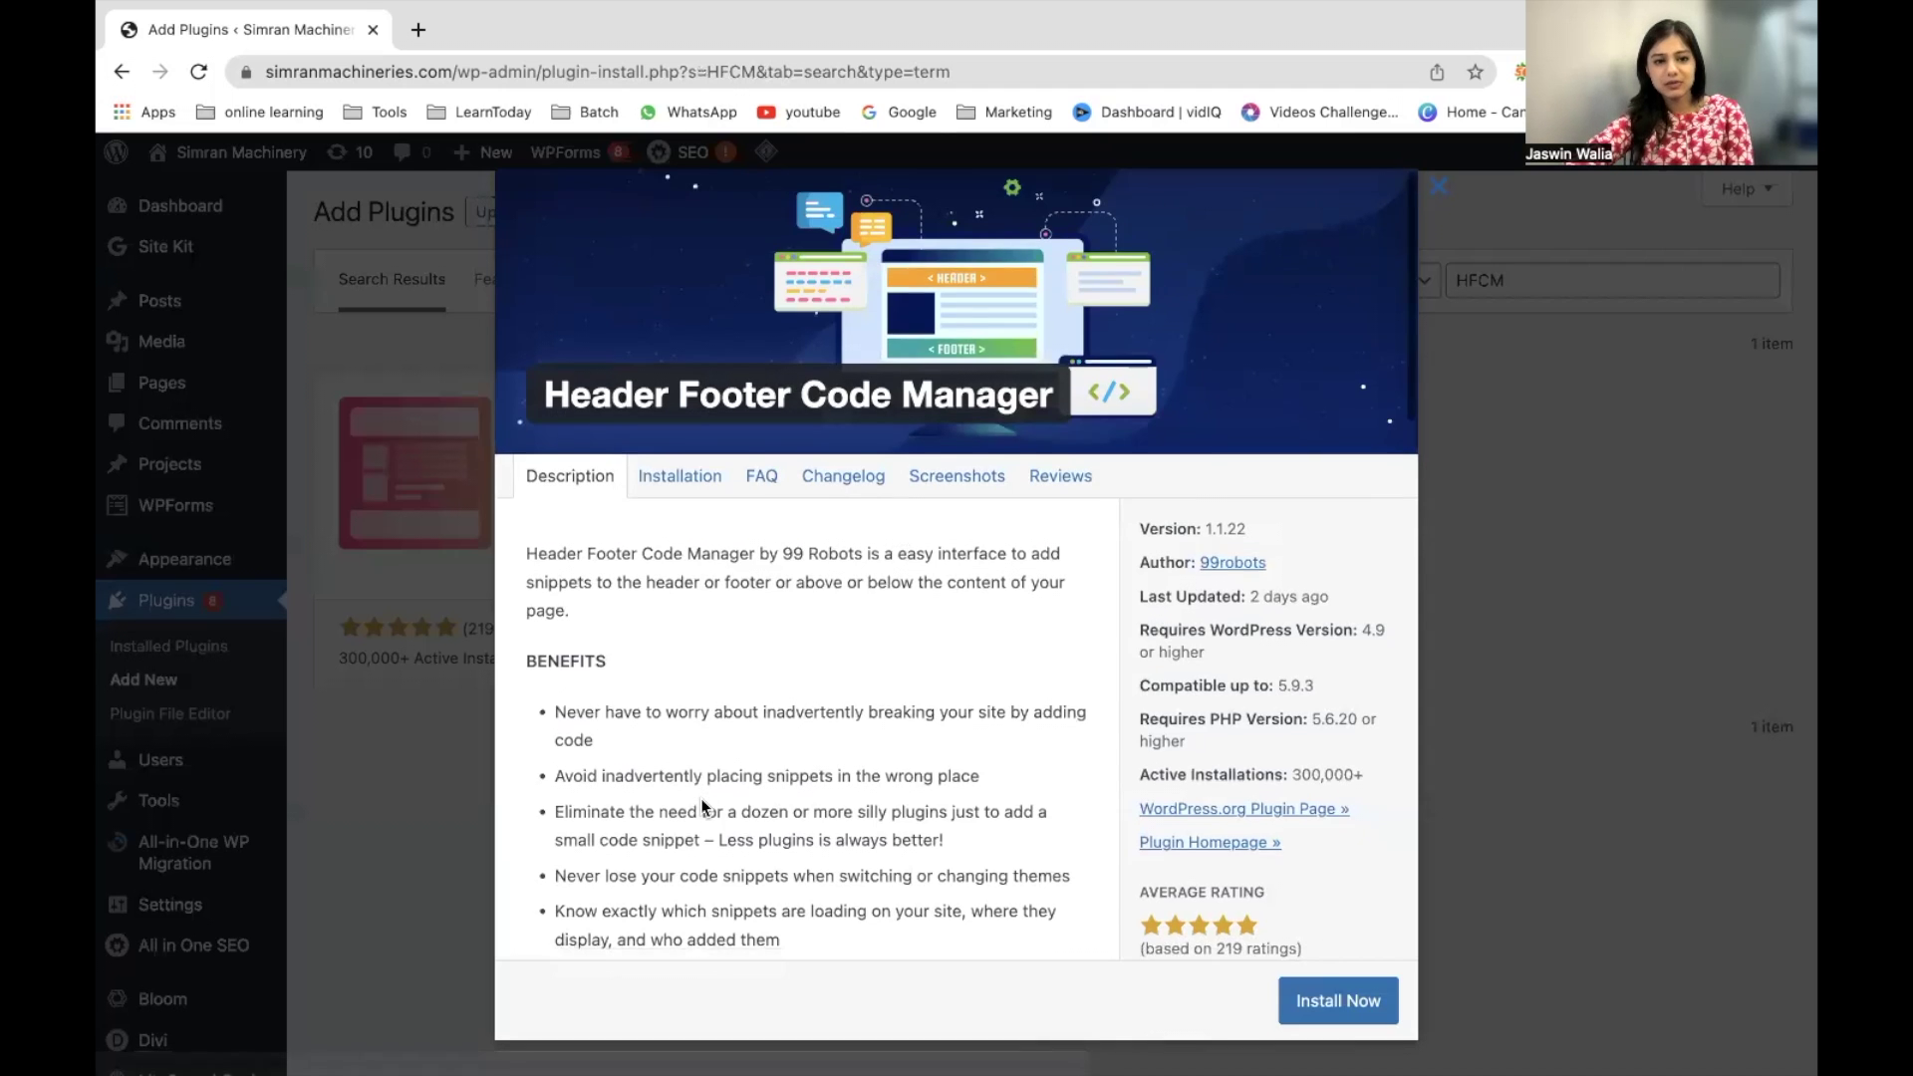
scroll(706, 797, "down", 5)
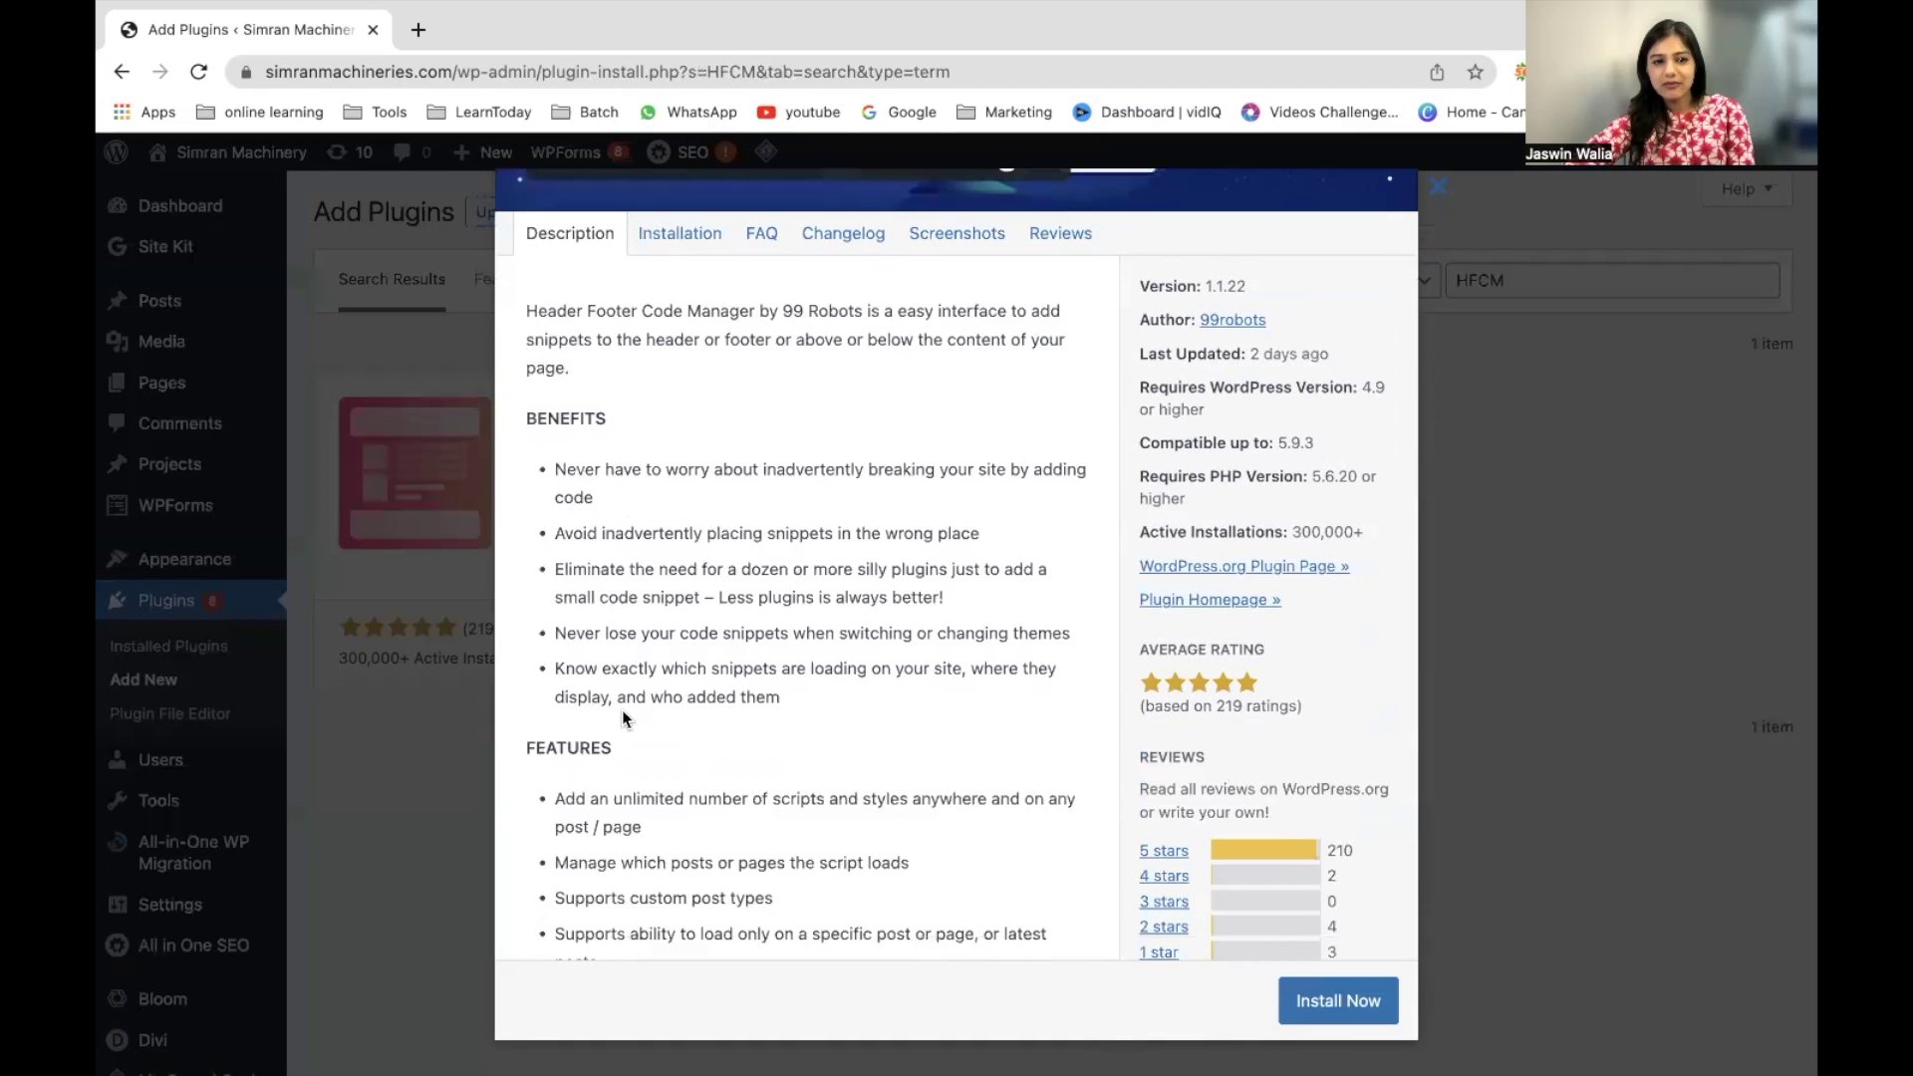
scroll(625, 601, "down", 3)
scroll(580, 921, "down", 1)
scroll(638, 747, "up", 8)
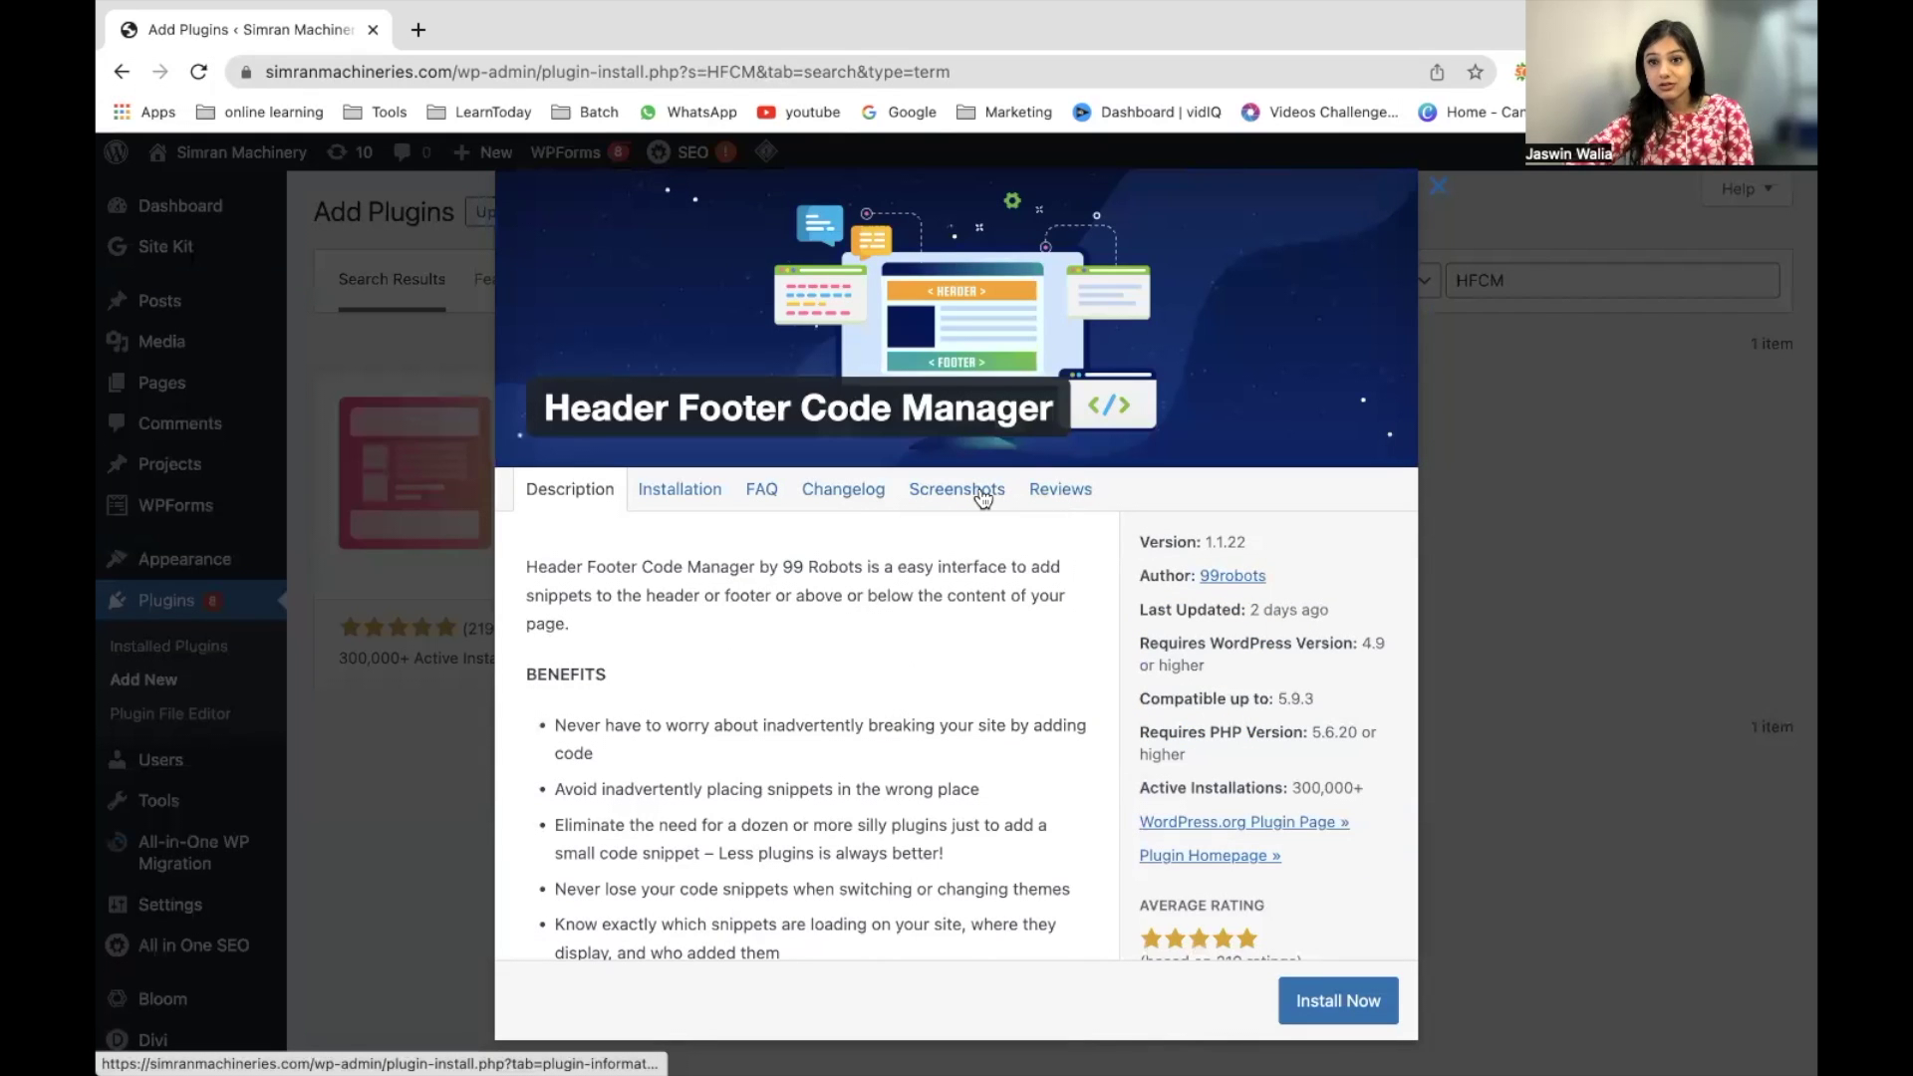
left_click(760, 491)
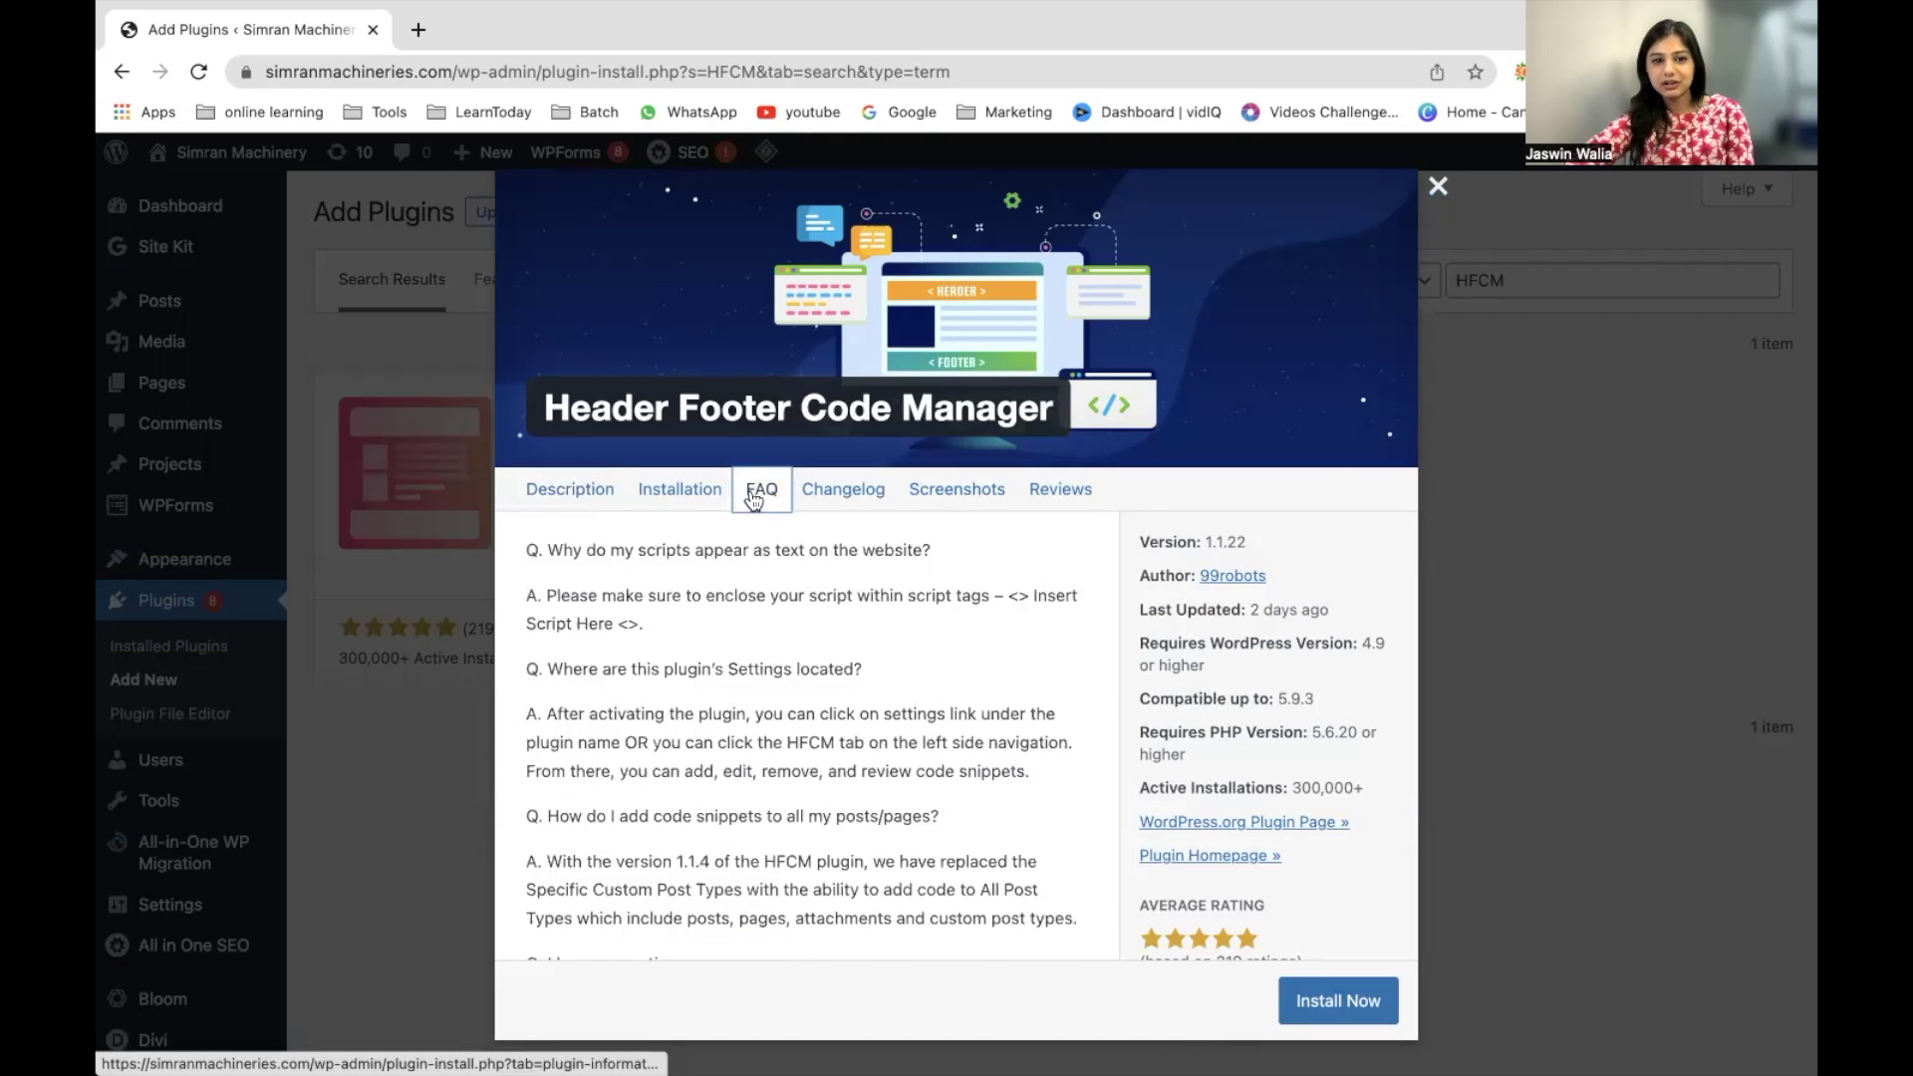
left_click(686, 489)
scroll(644, 623, "down", 2)
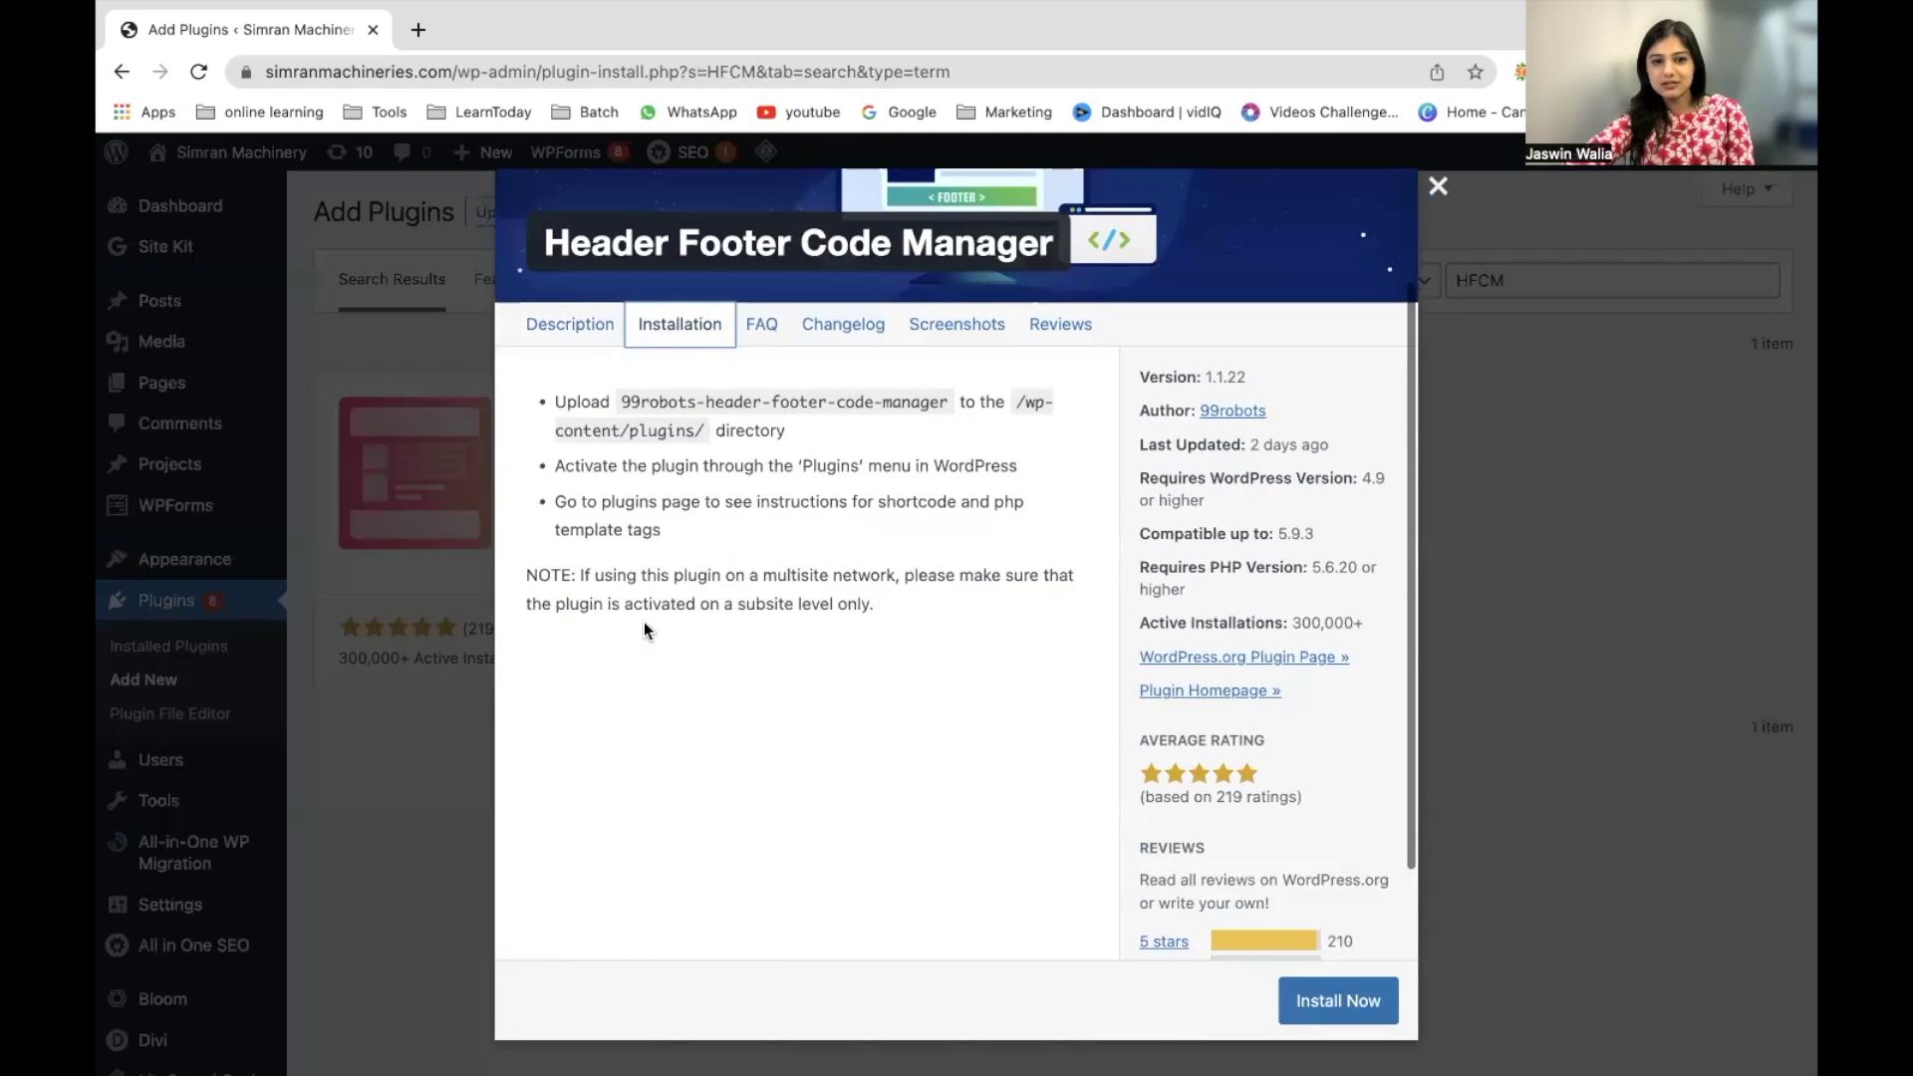
- Install and activate Header Footer Code Manager, then check the new HFCM entry in the admin sidebar
left_click(1372, 1015)
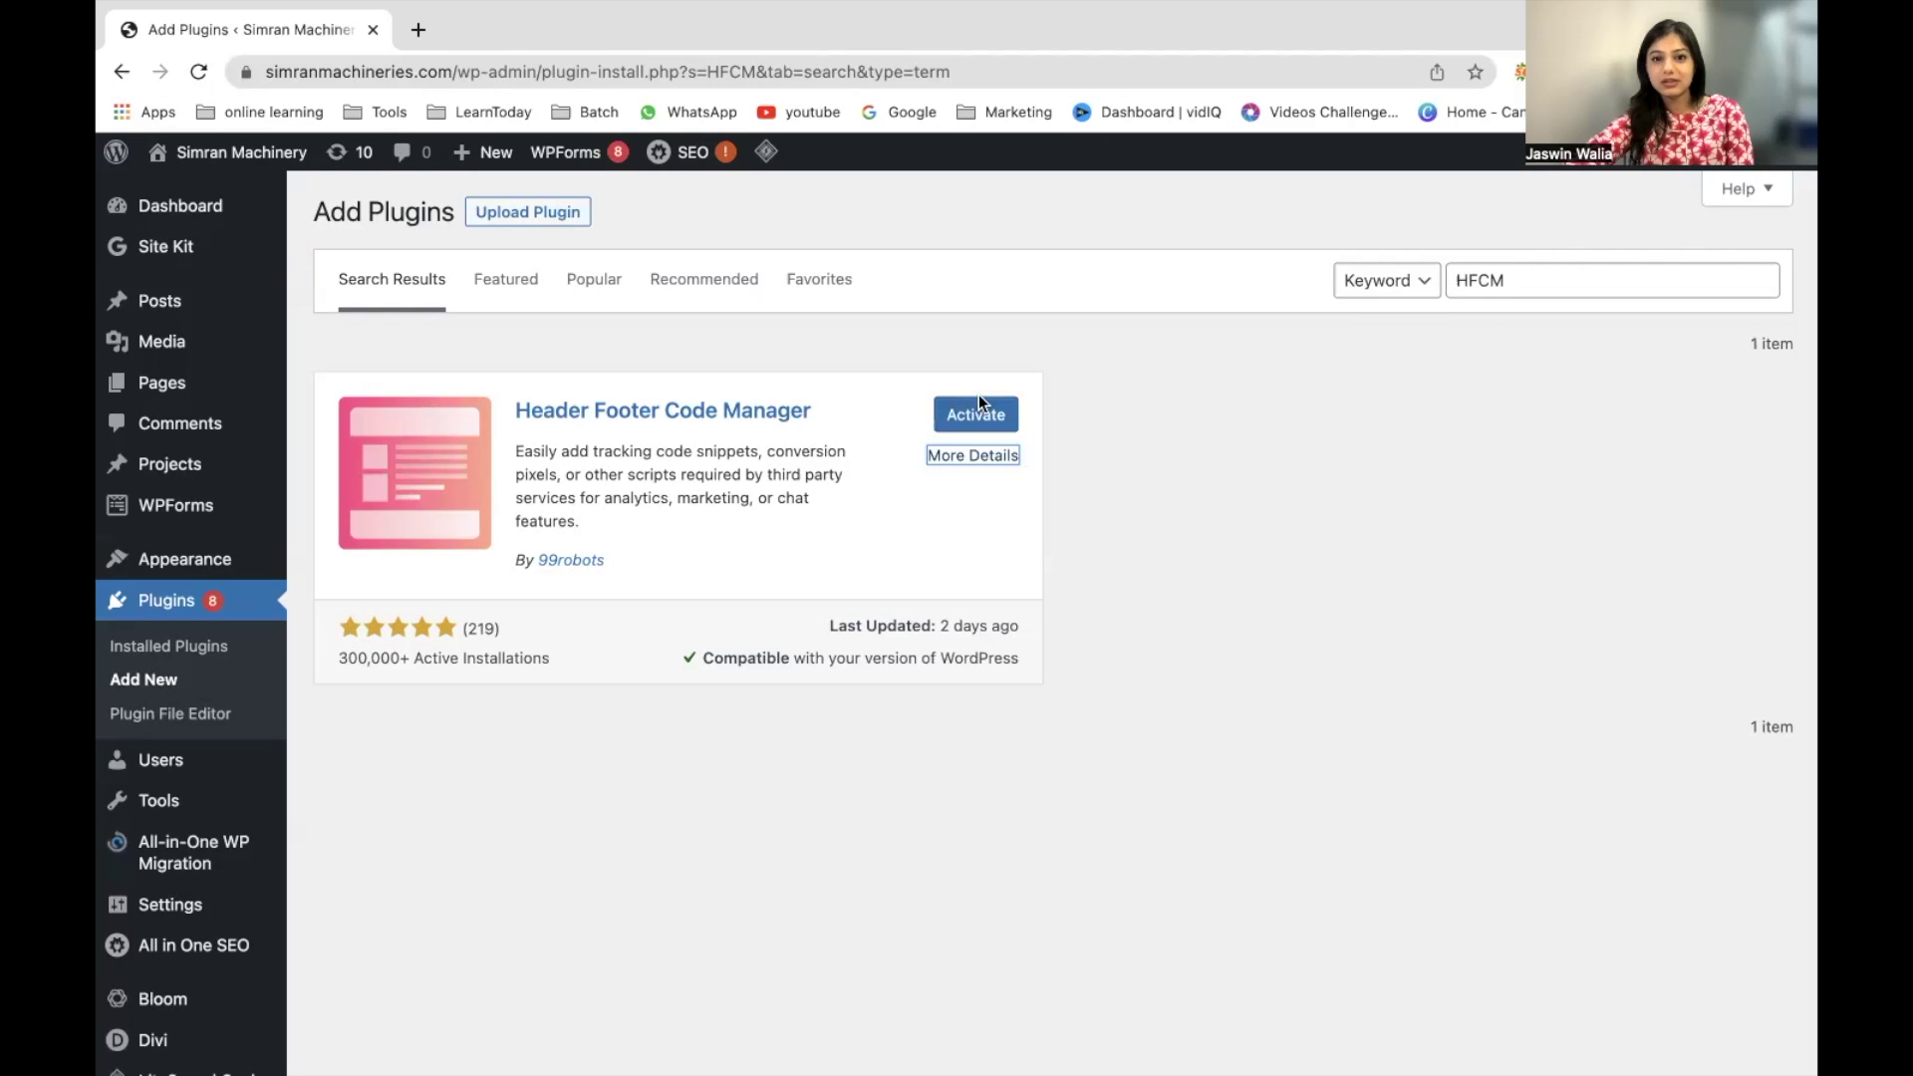
left_click(982, 416)
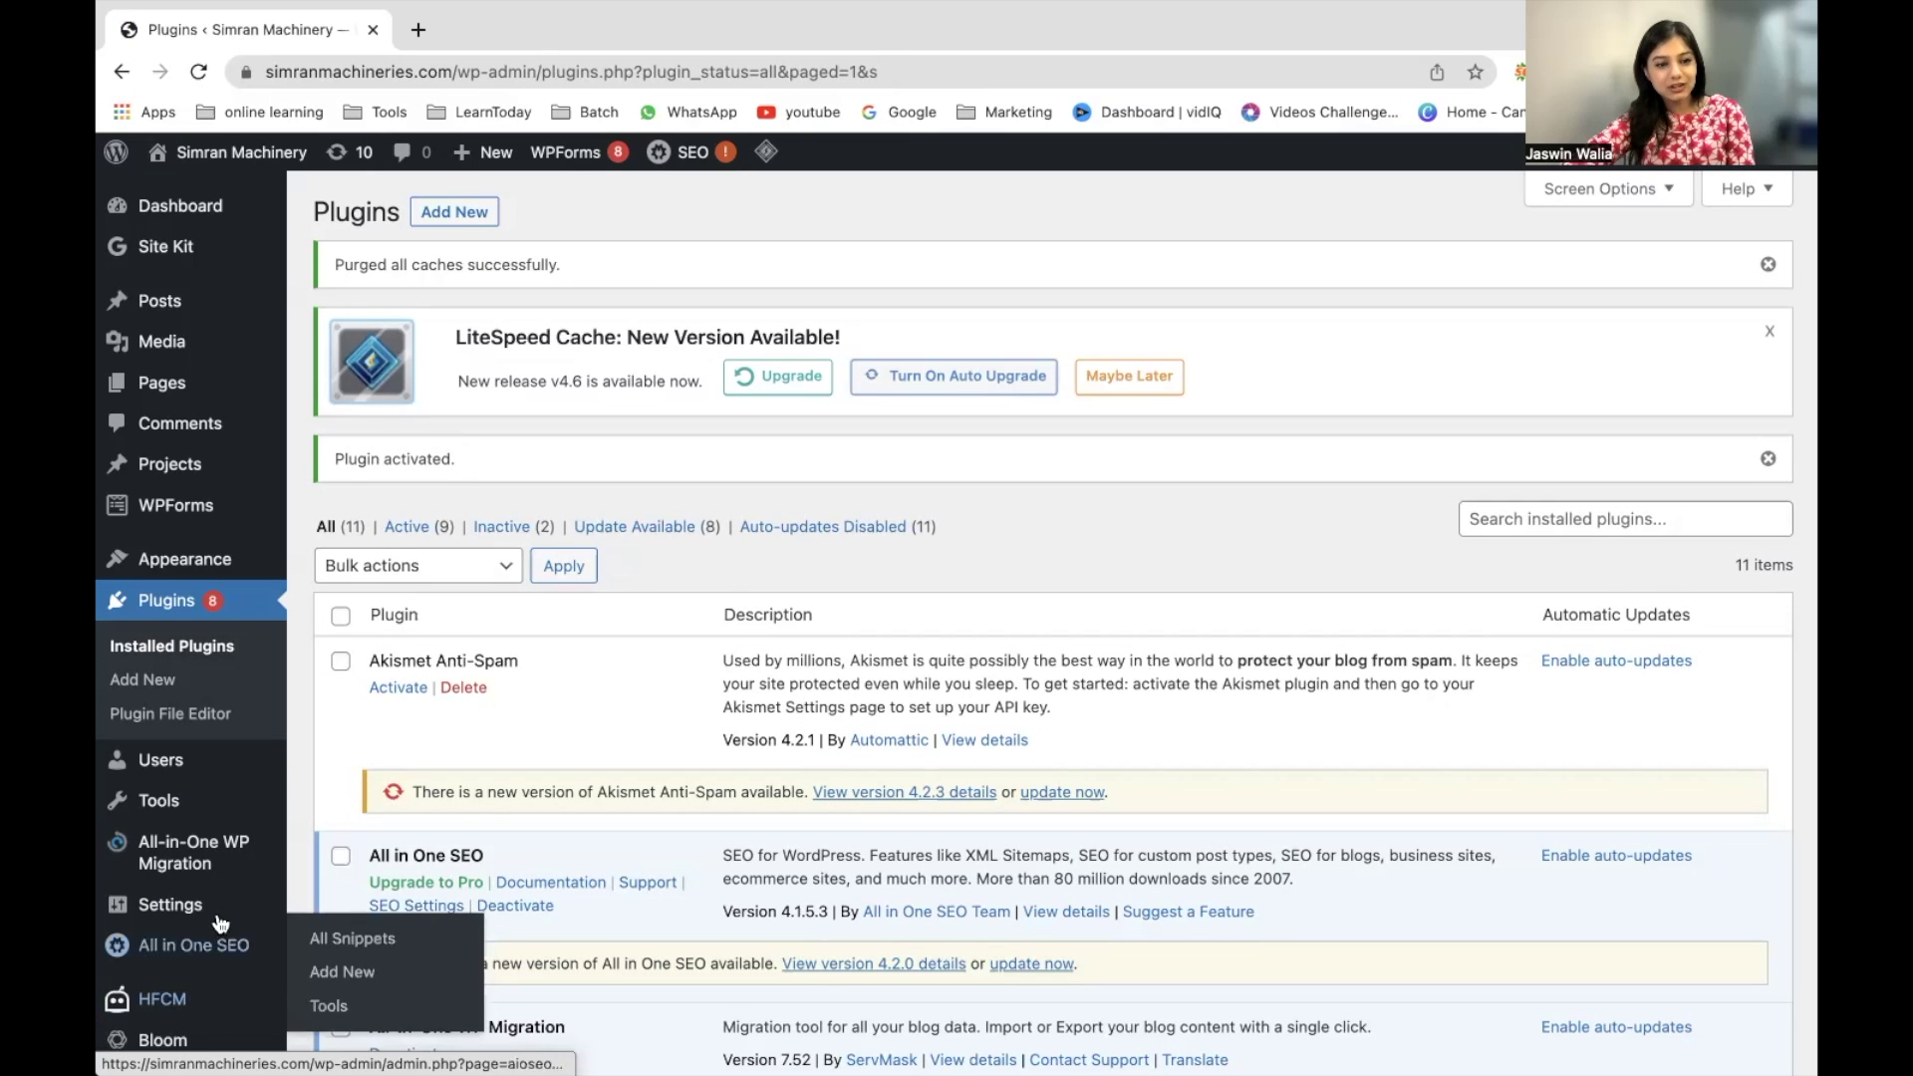
scroll(222, 917, "down", 2)
scroll(221, 917, "down", 1)
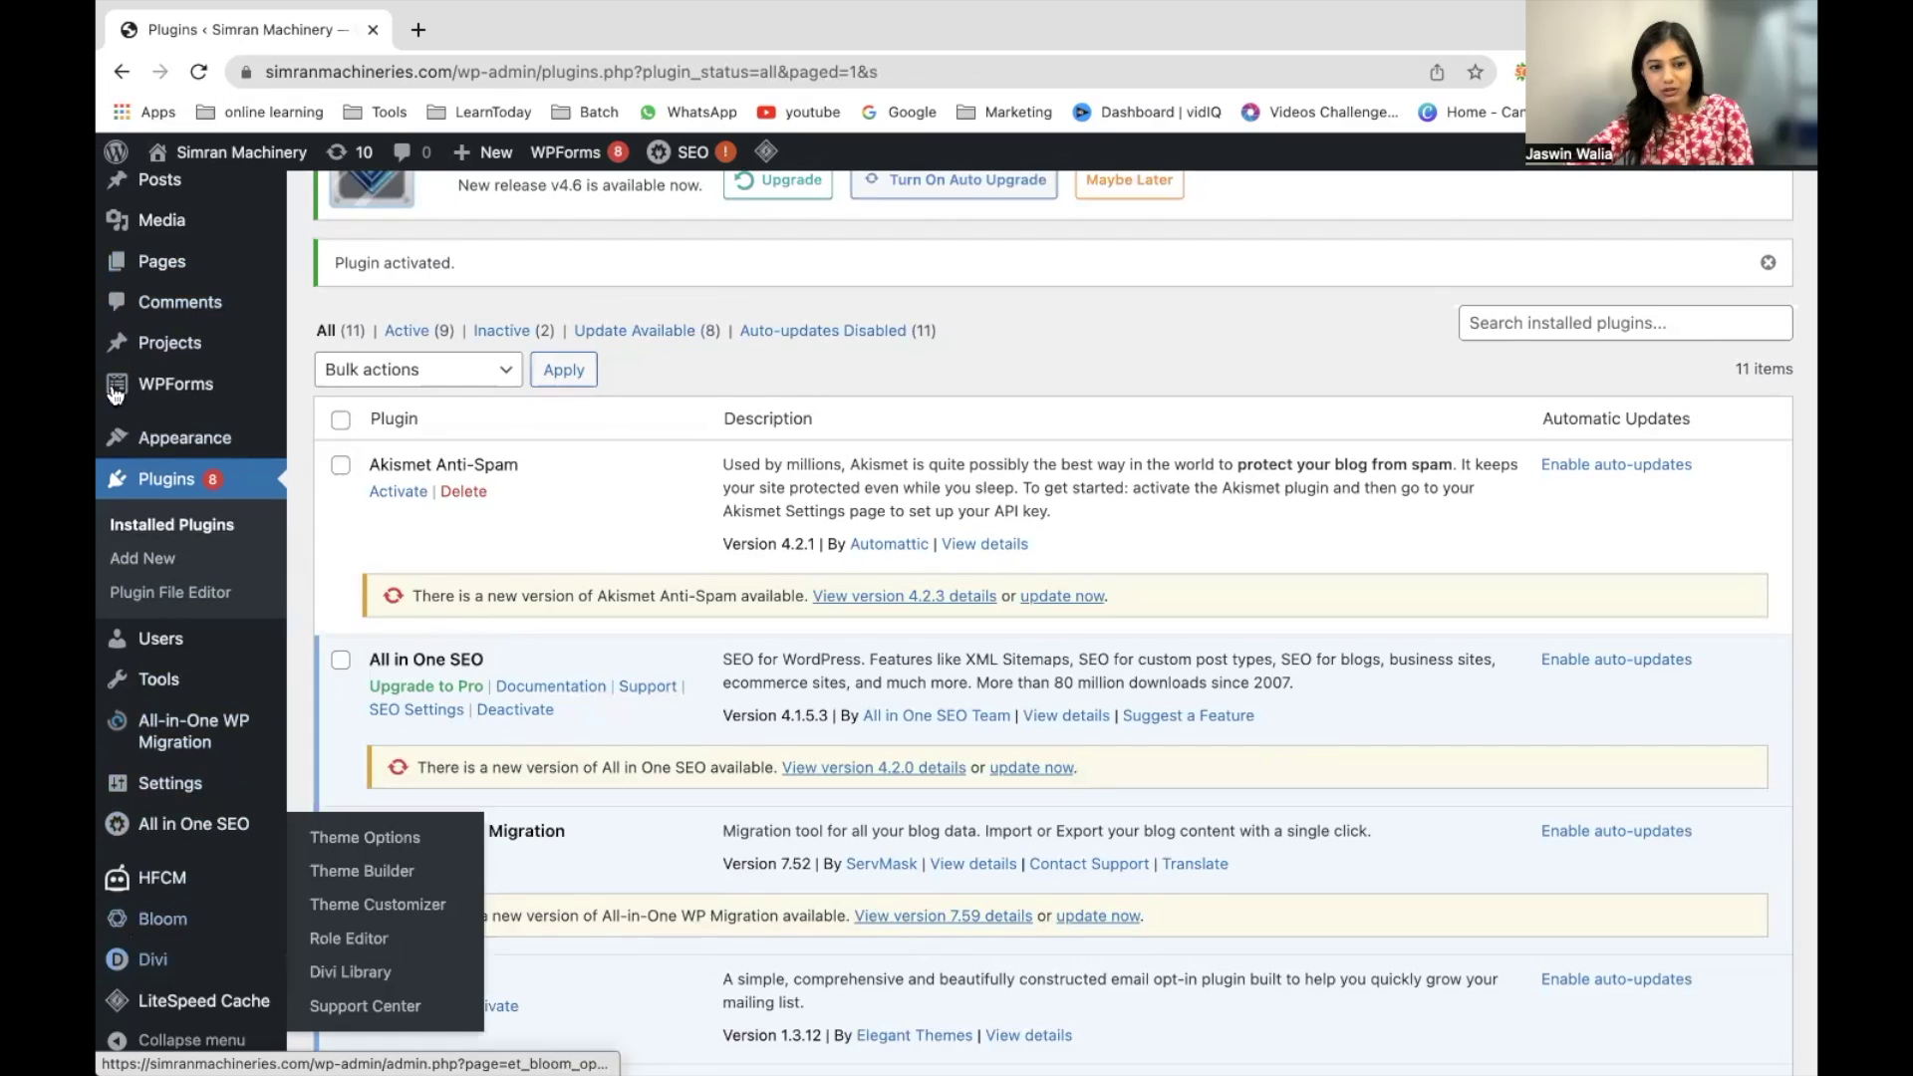
mouse_move(119, 879)
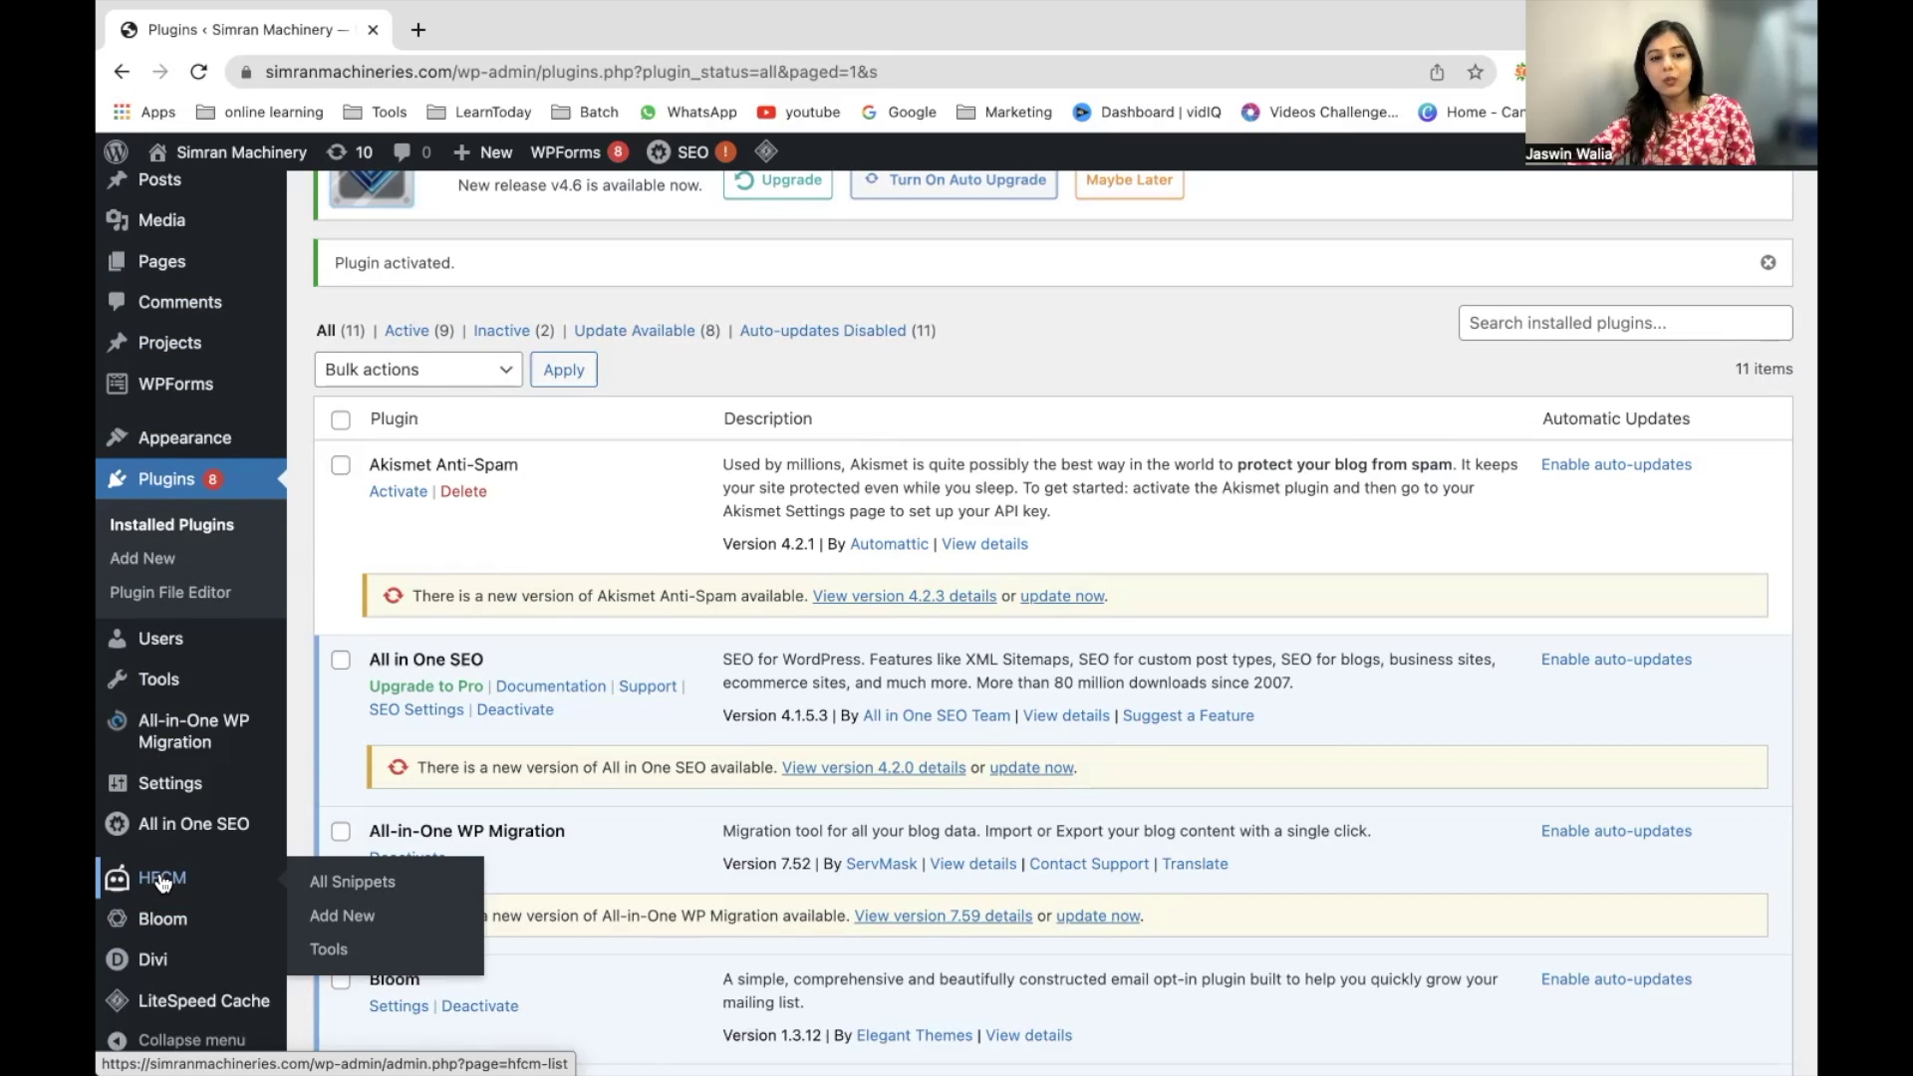
- Open HFCM > All Snippets to confirm no snippets exist yet
left_click(376, 887)
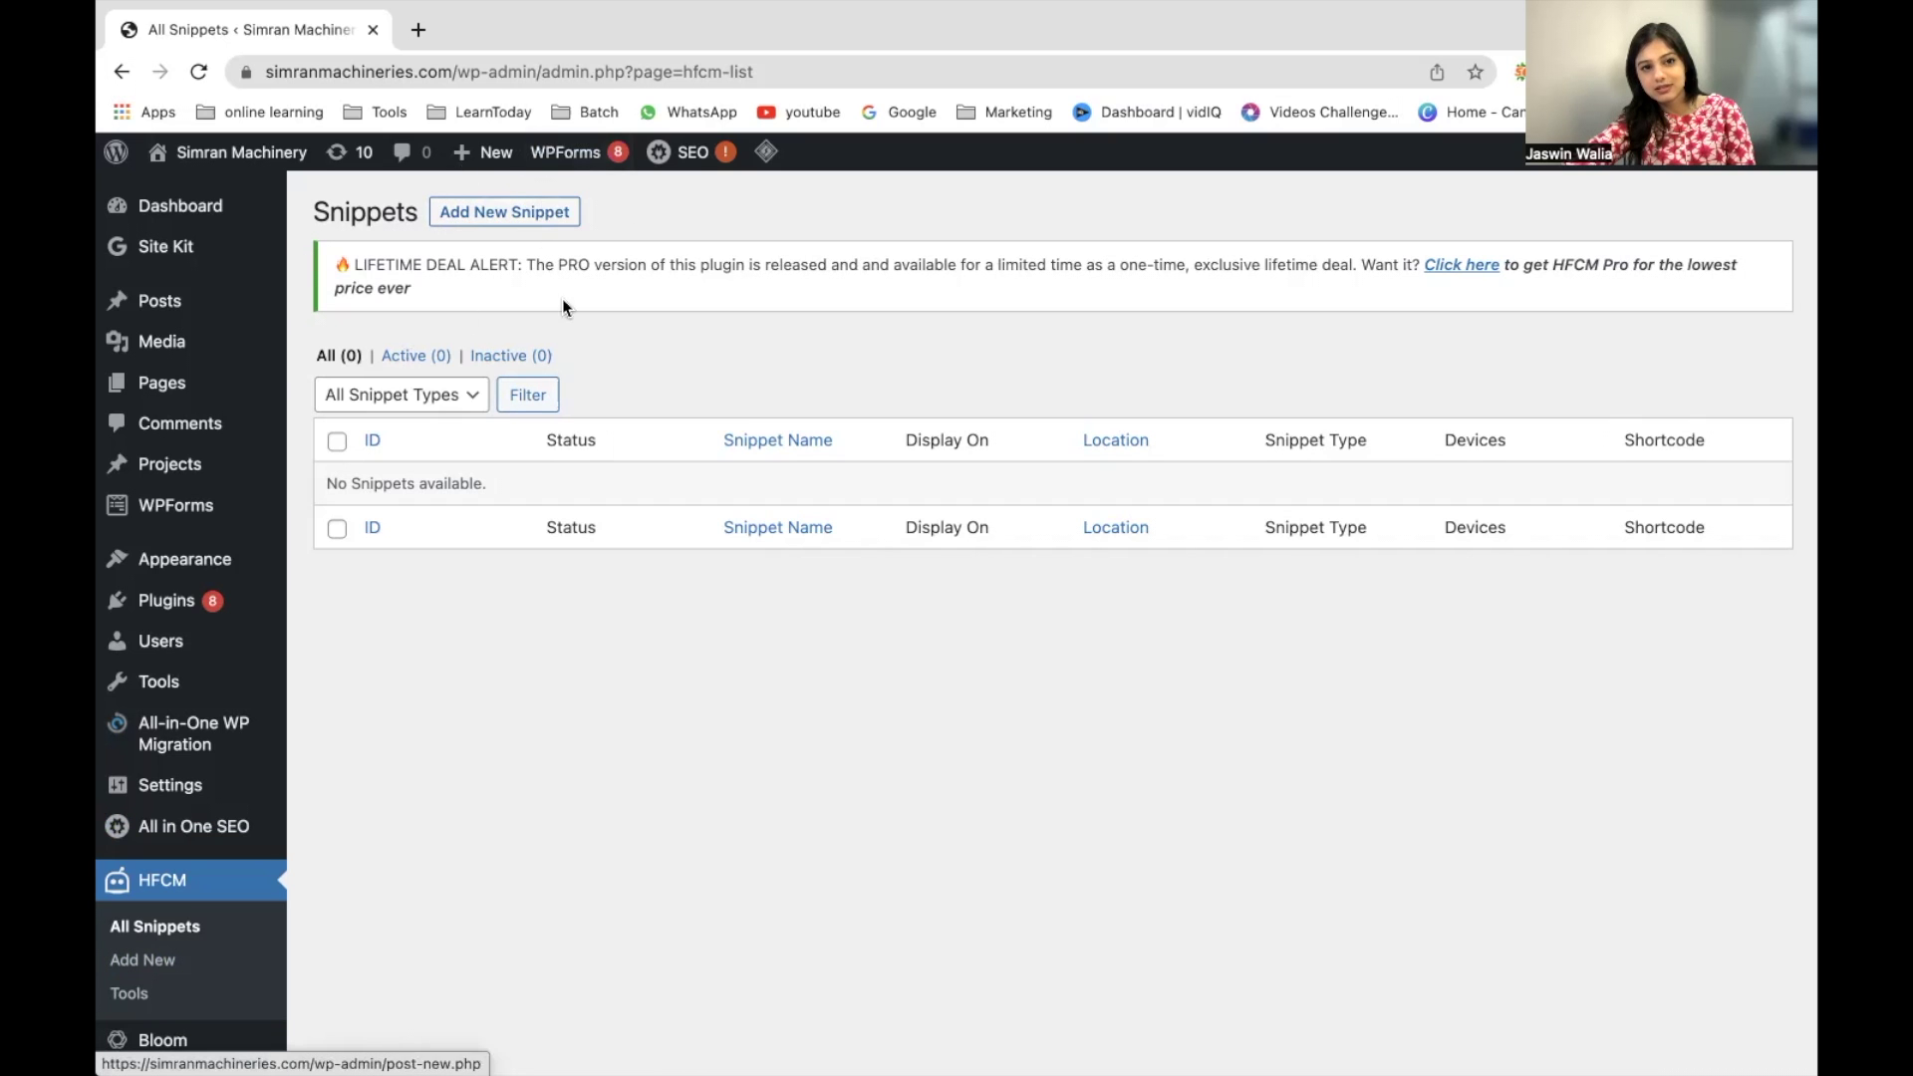
- Start a new HFCM snippet, keeping HTML as the type and Site Wide as the display
left_click(510, 213)
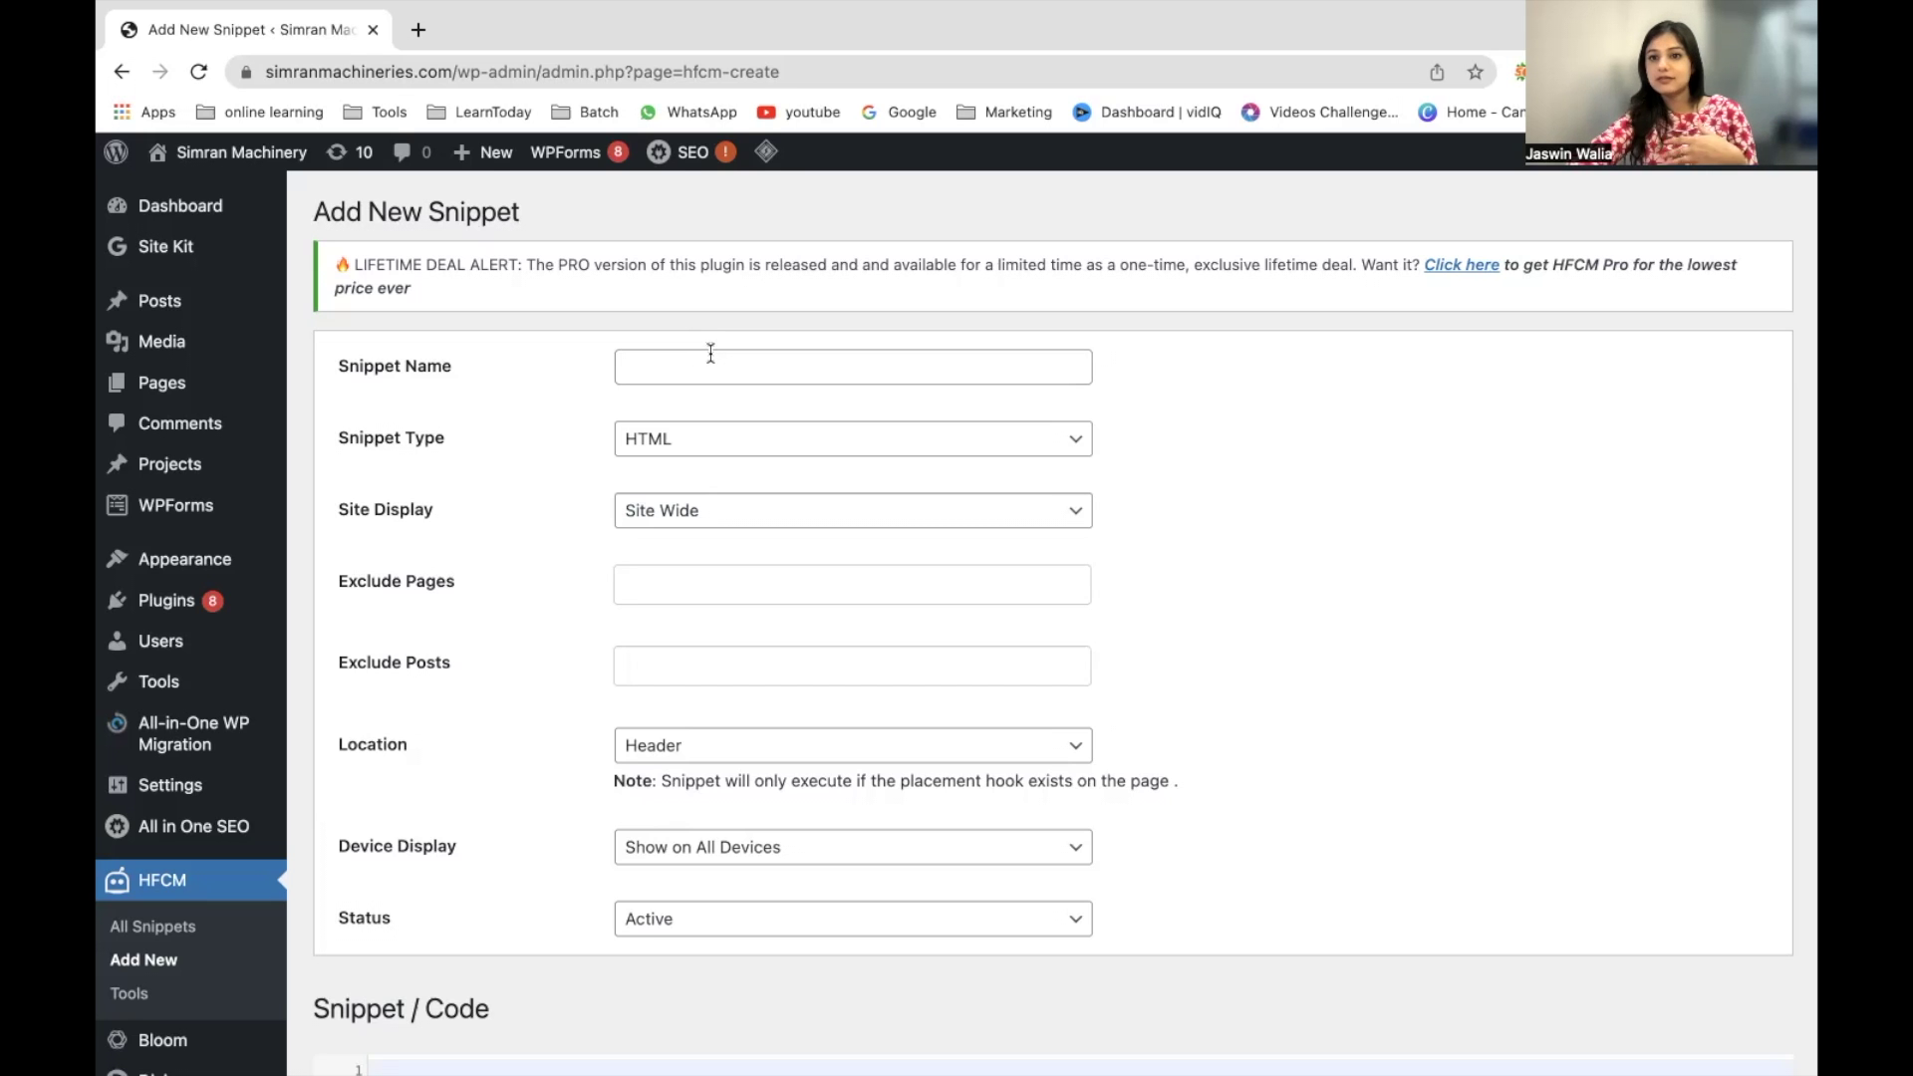
left_click(643, 442)
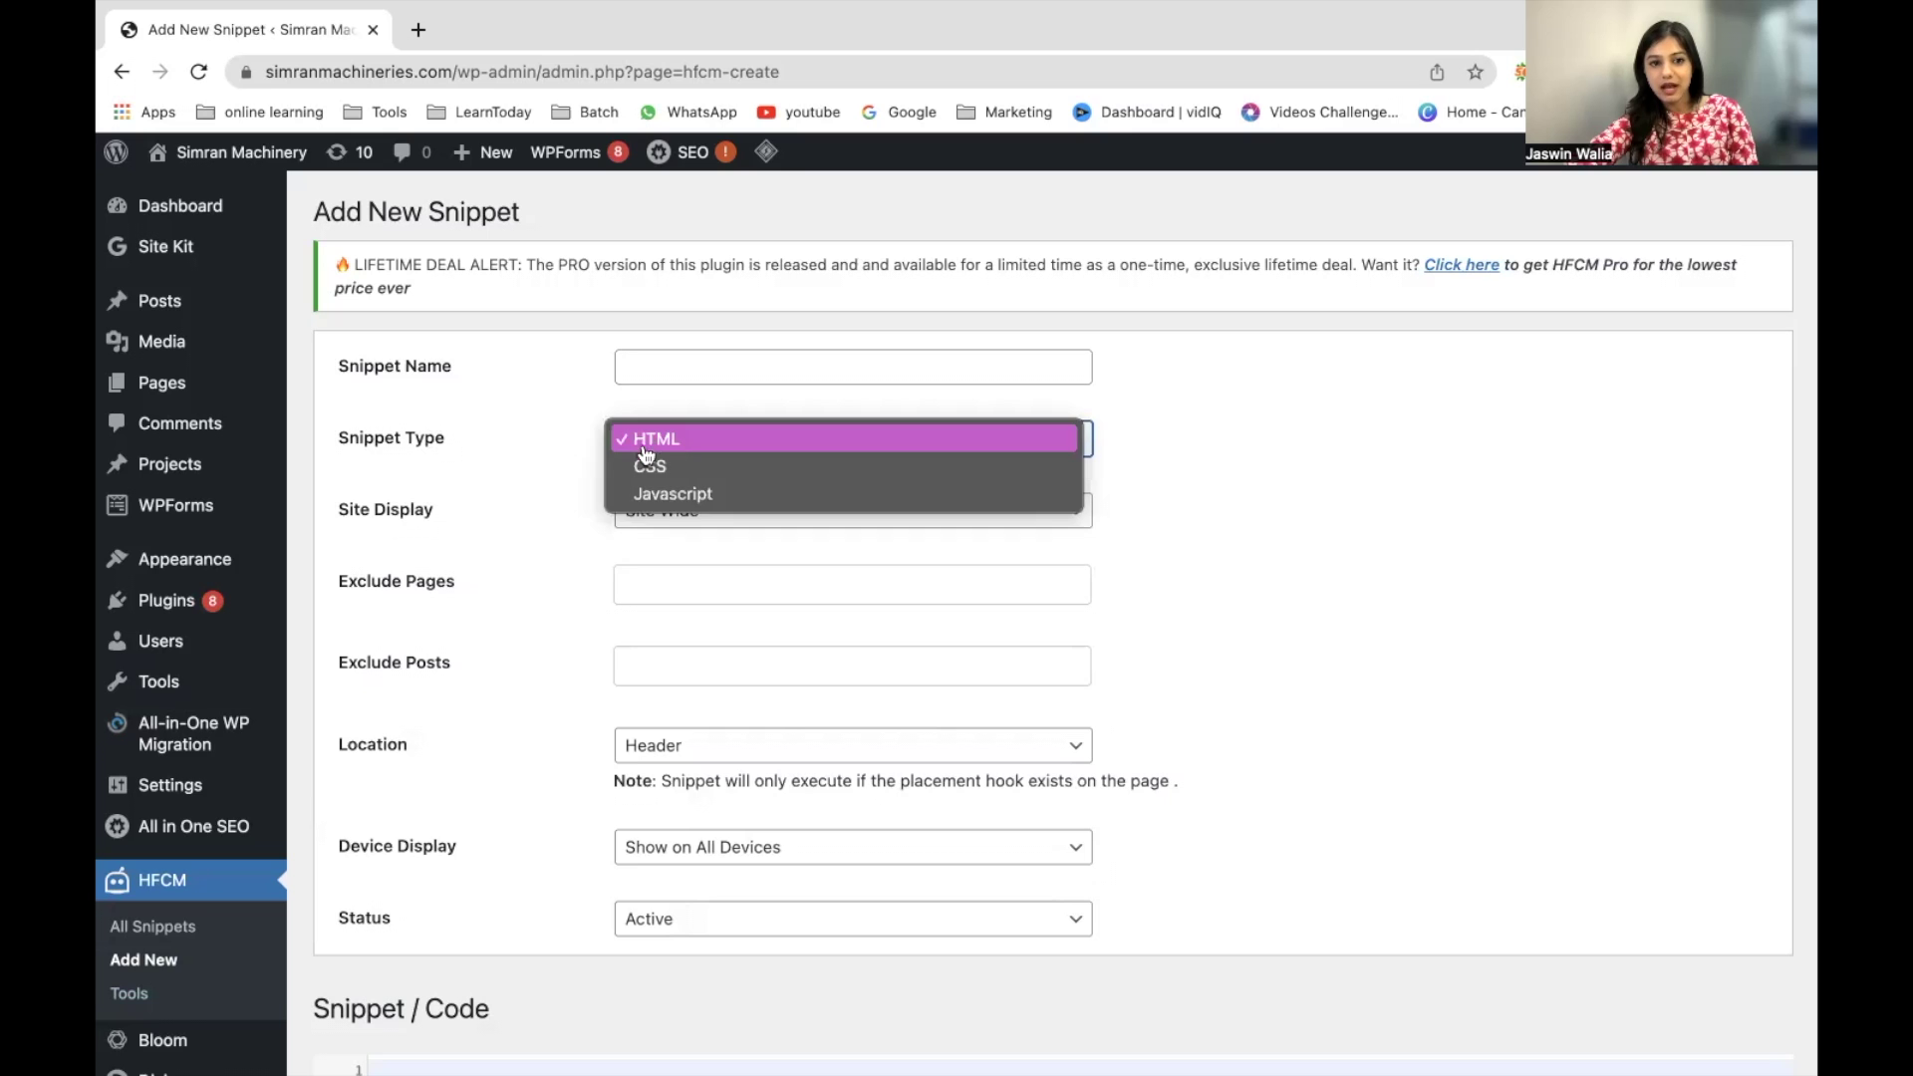
left_click(558, 534)
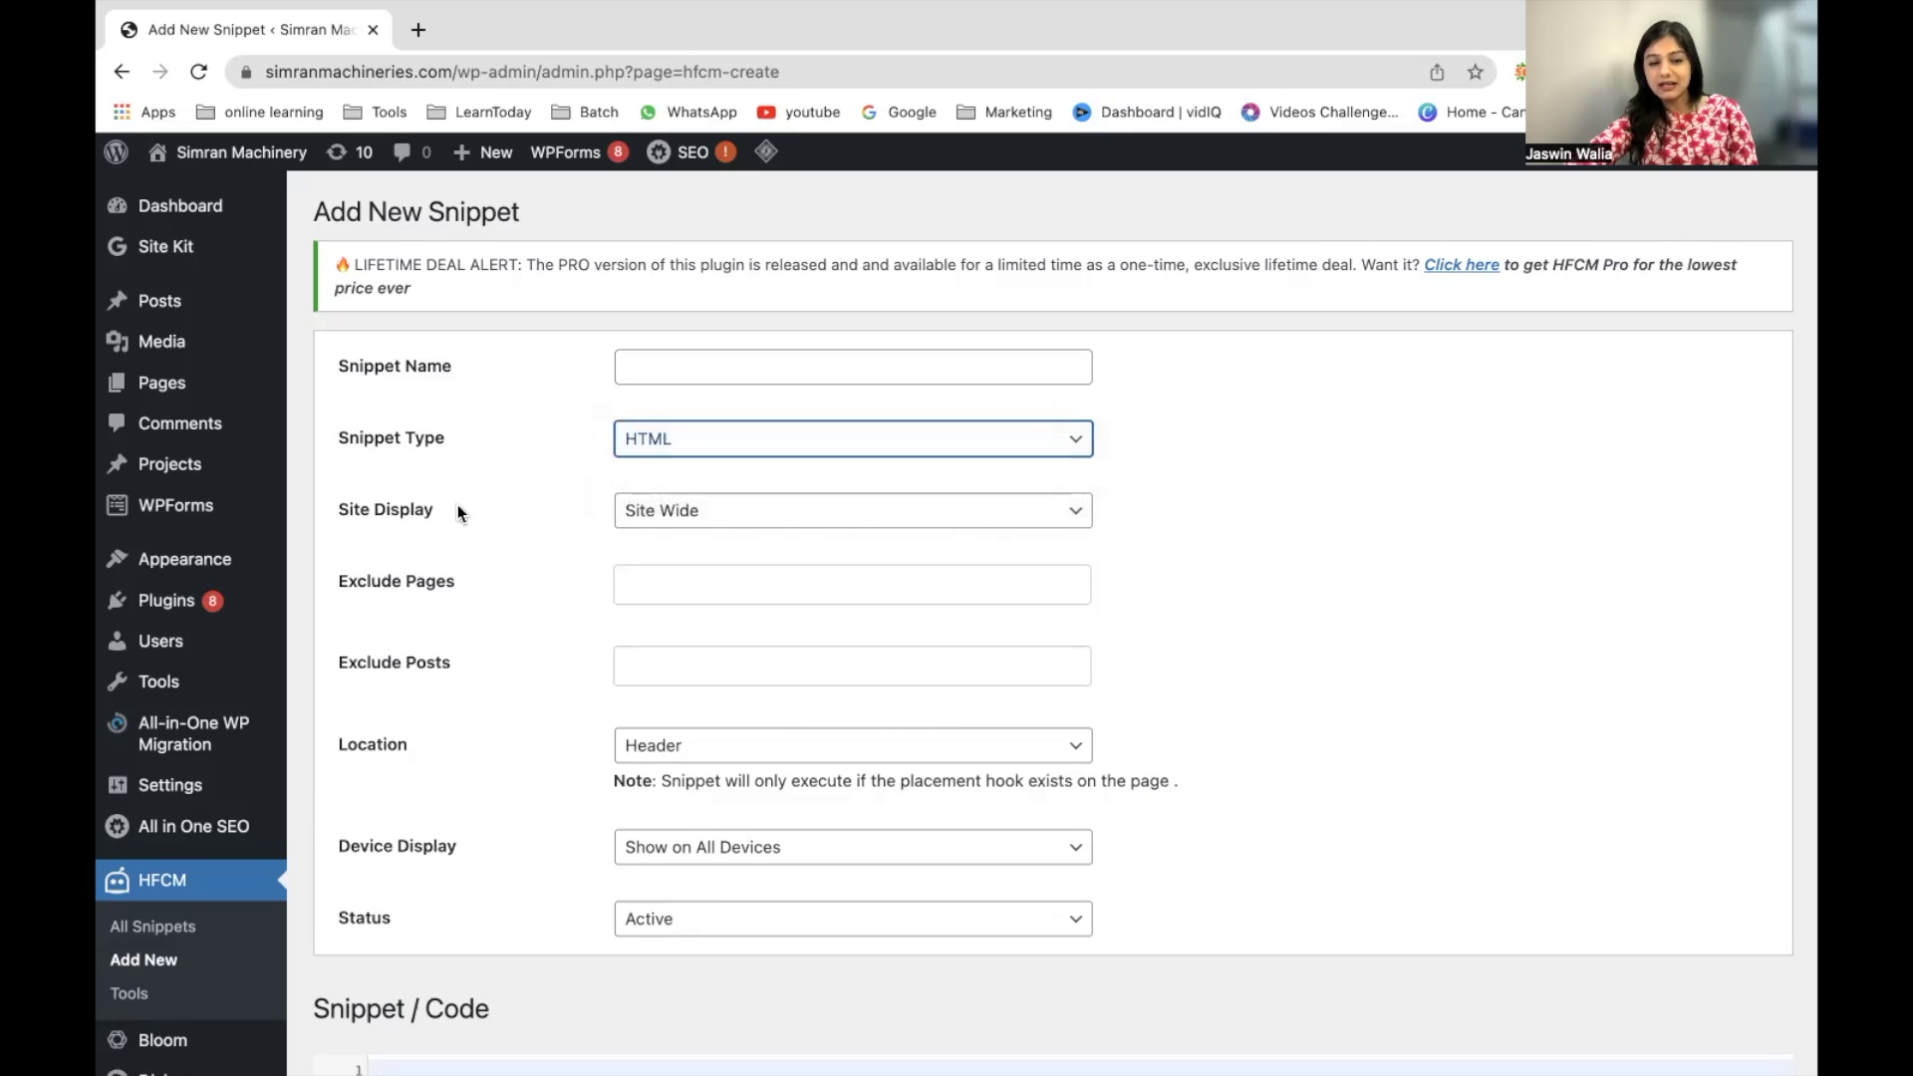
left_click(637, 517)
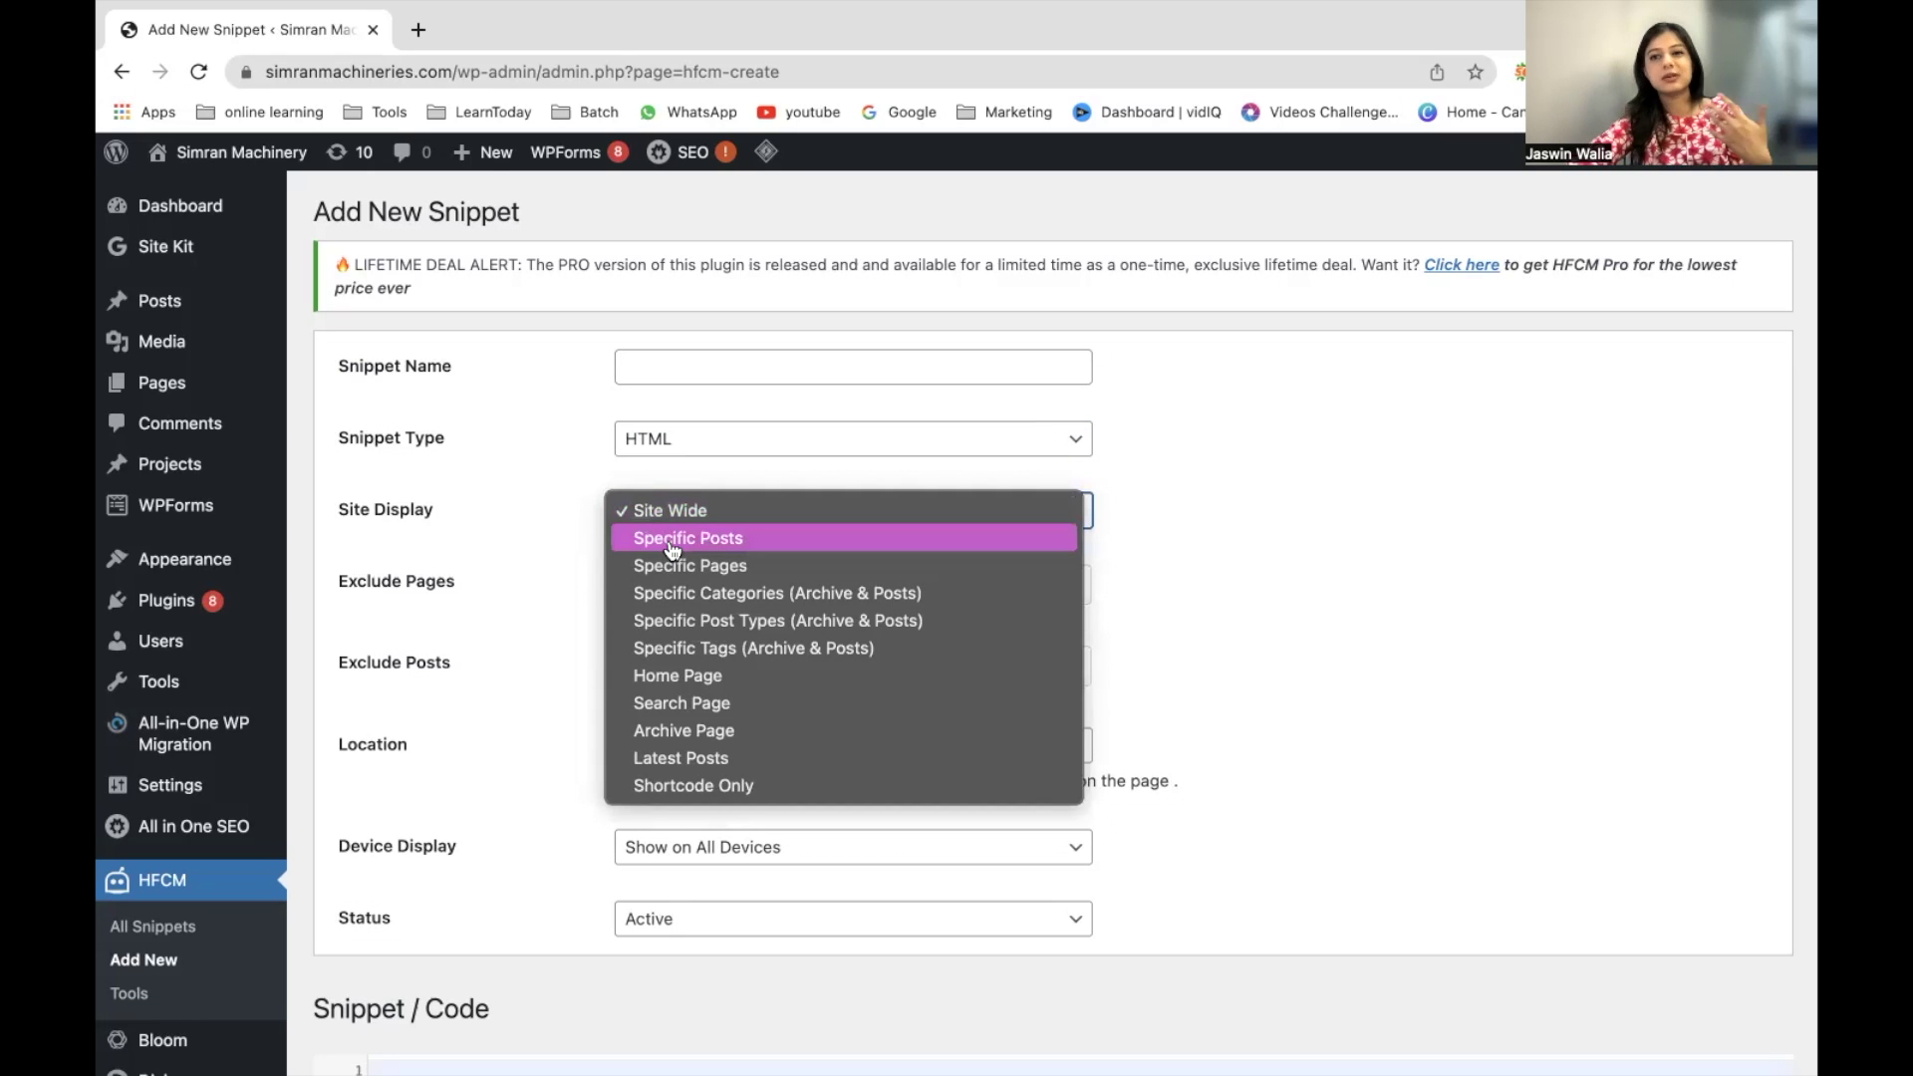
left_click(574, 608)
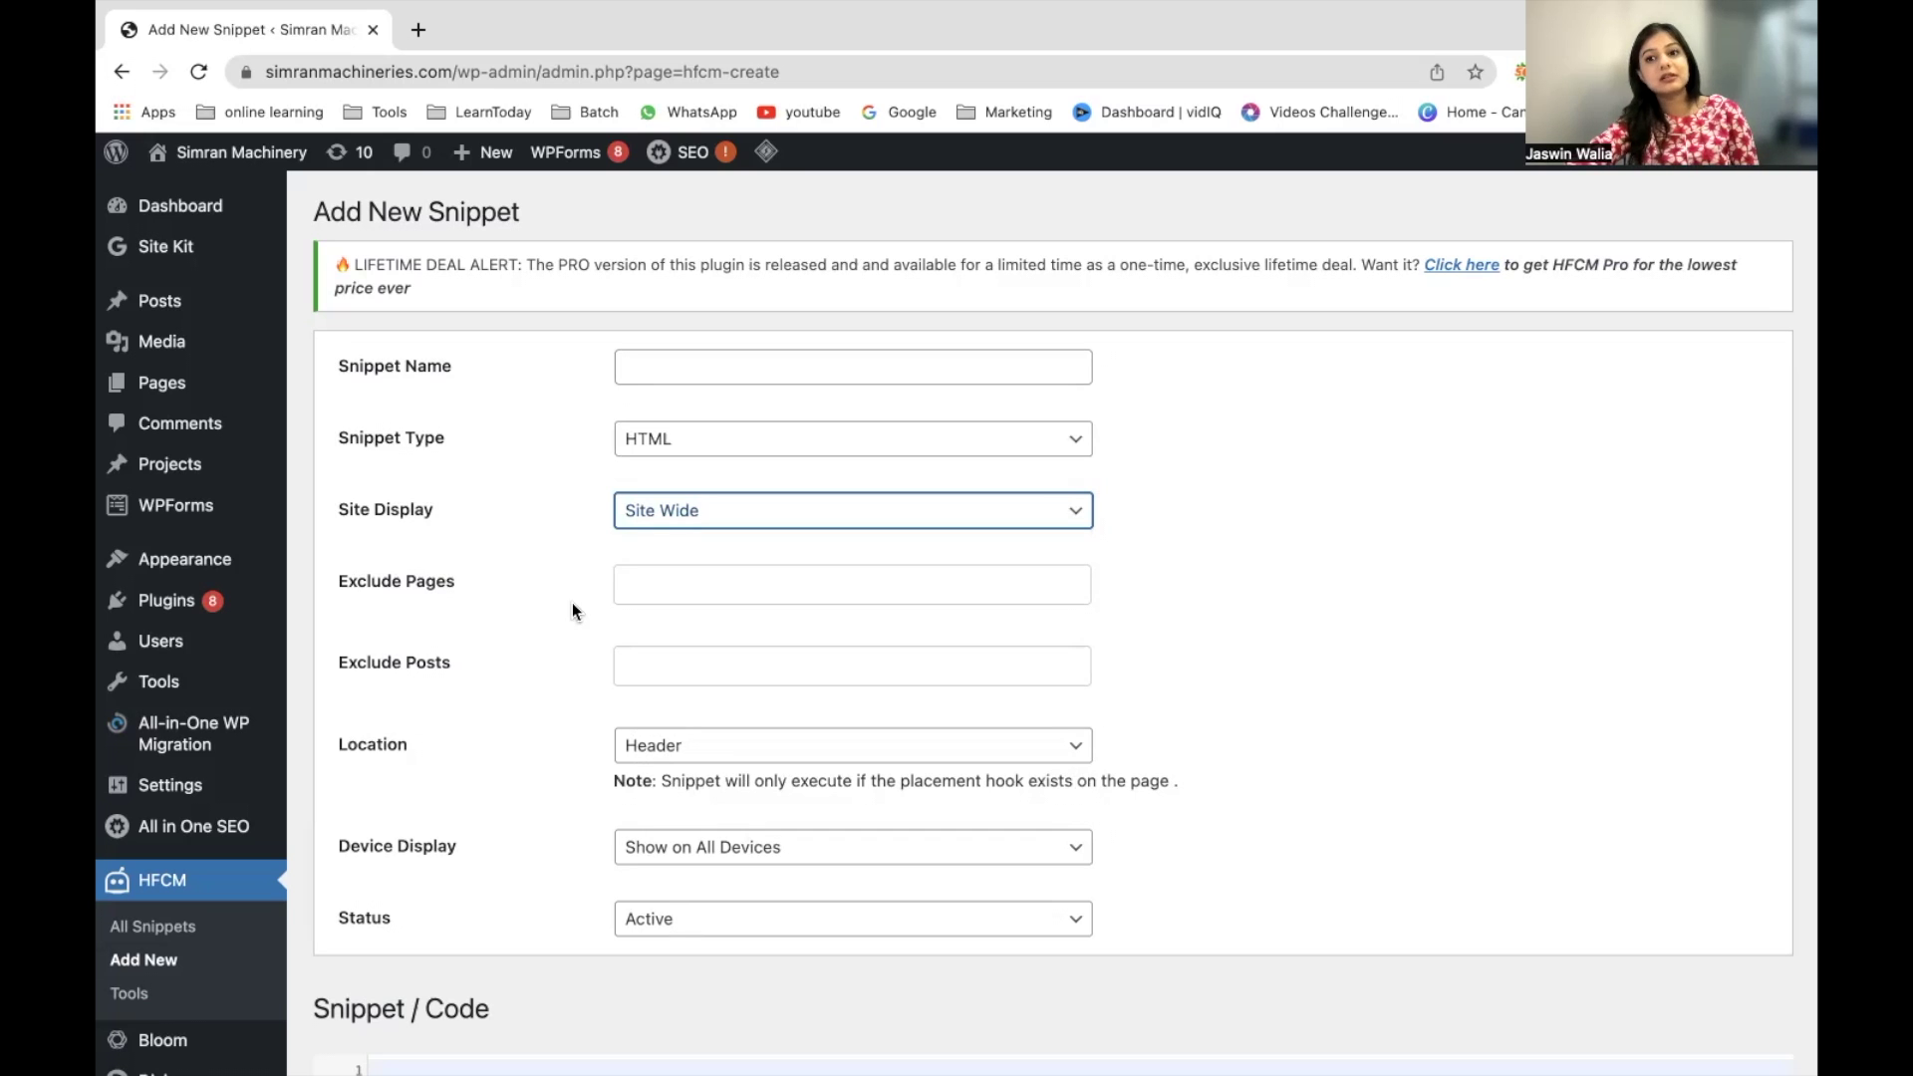
- Try Site Display 'Specific Pages' and look at the Page List suggestions
left_click(828, 512)
left_click(786, 568)
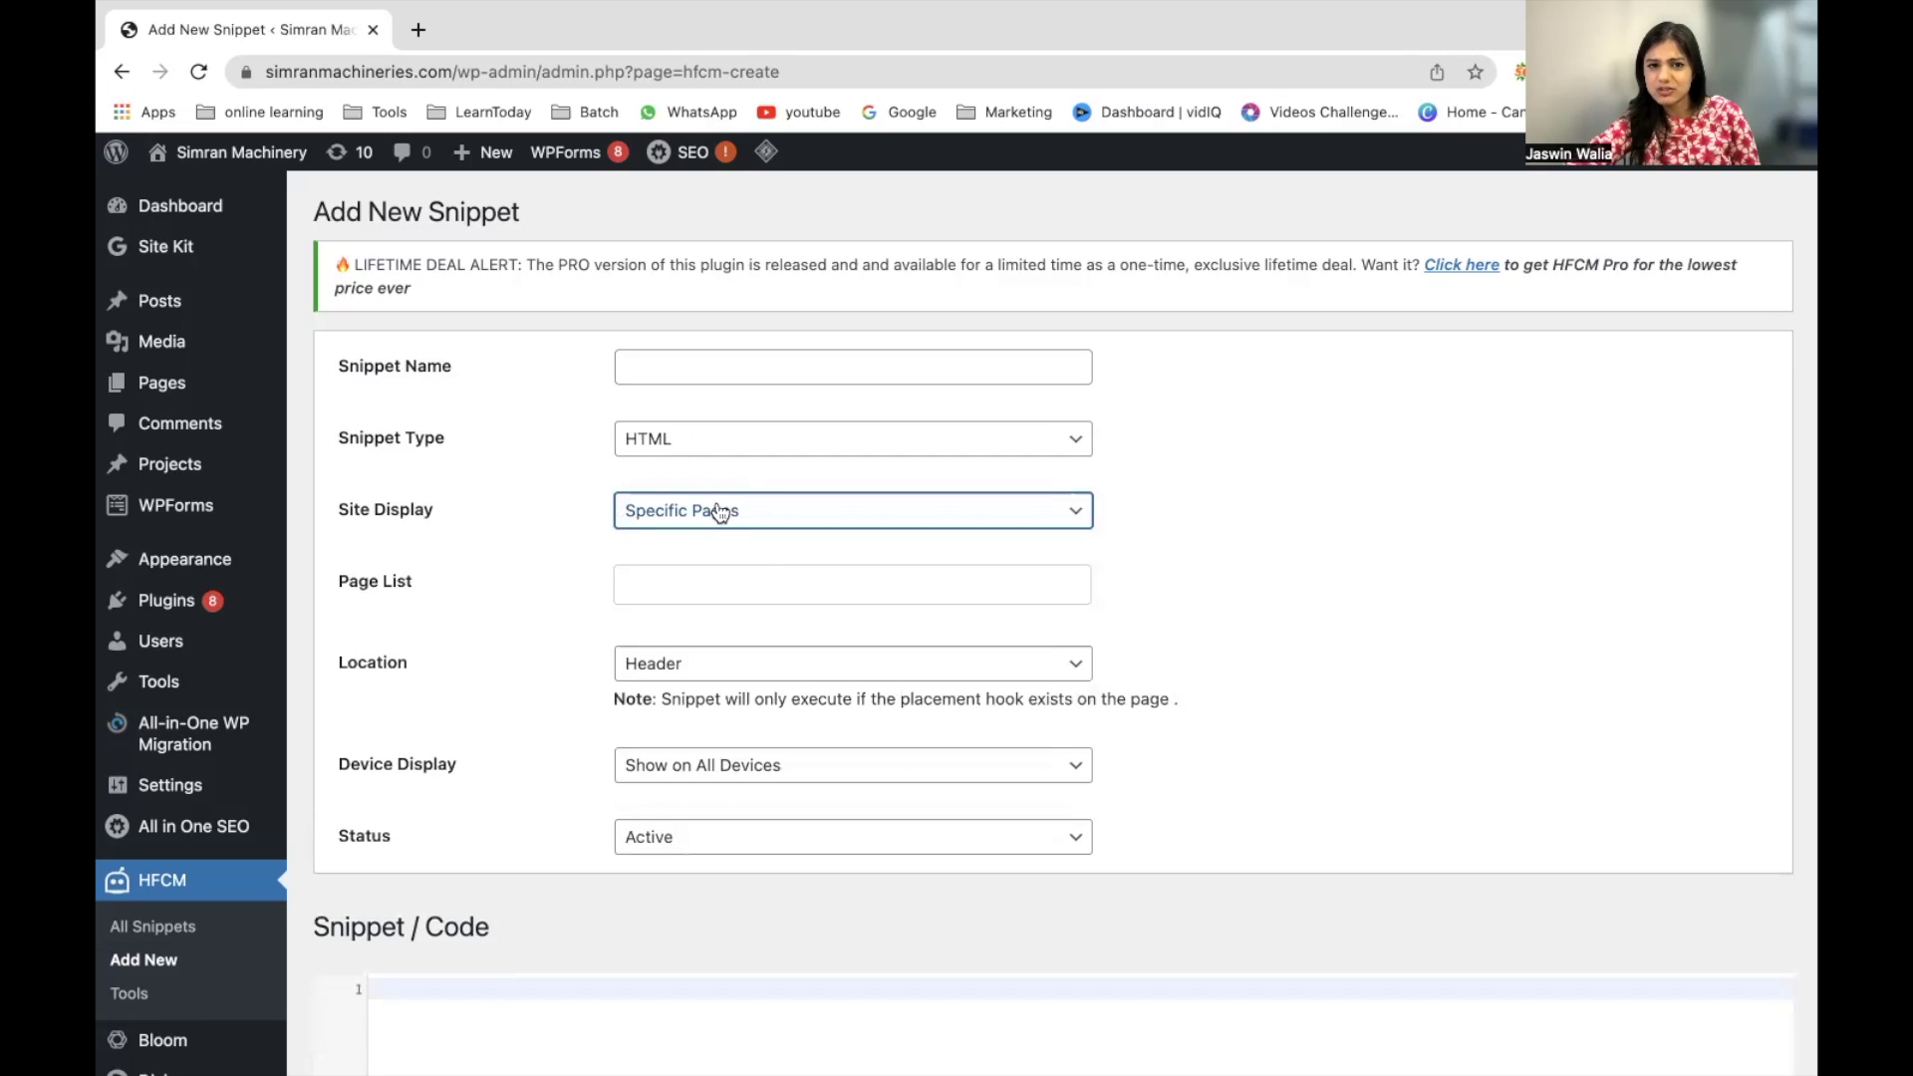
left_click(648, 586)
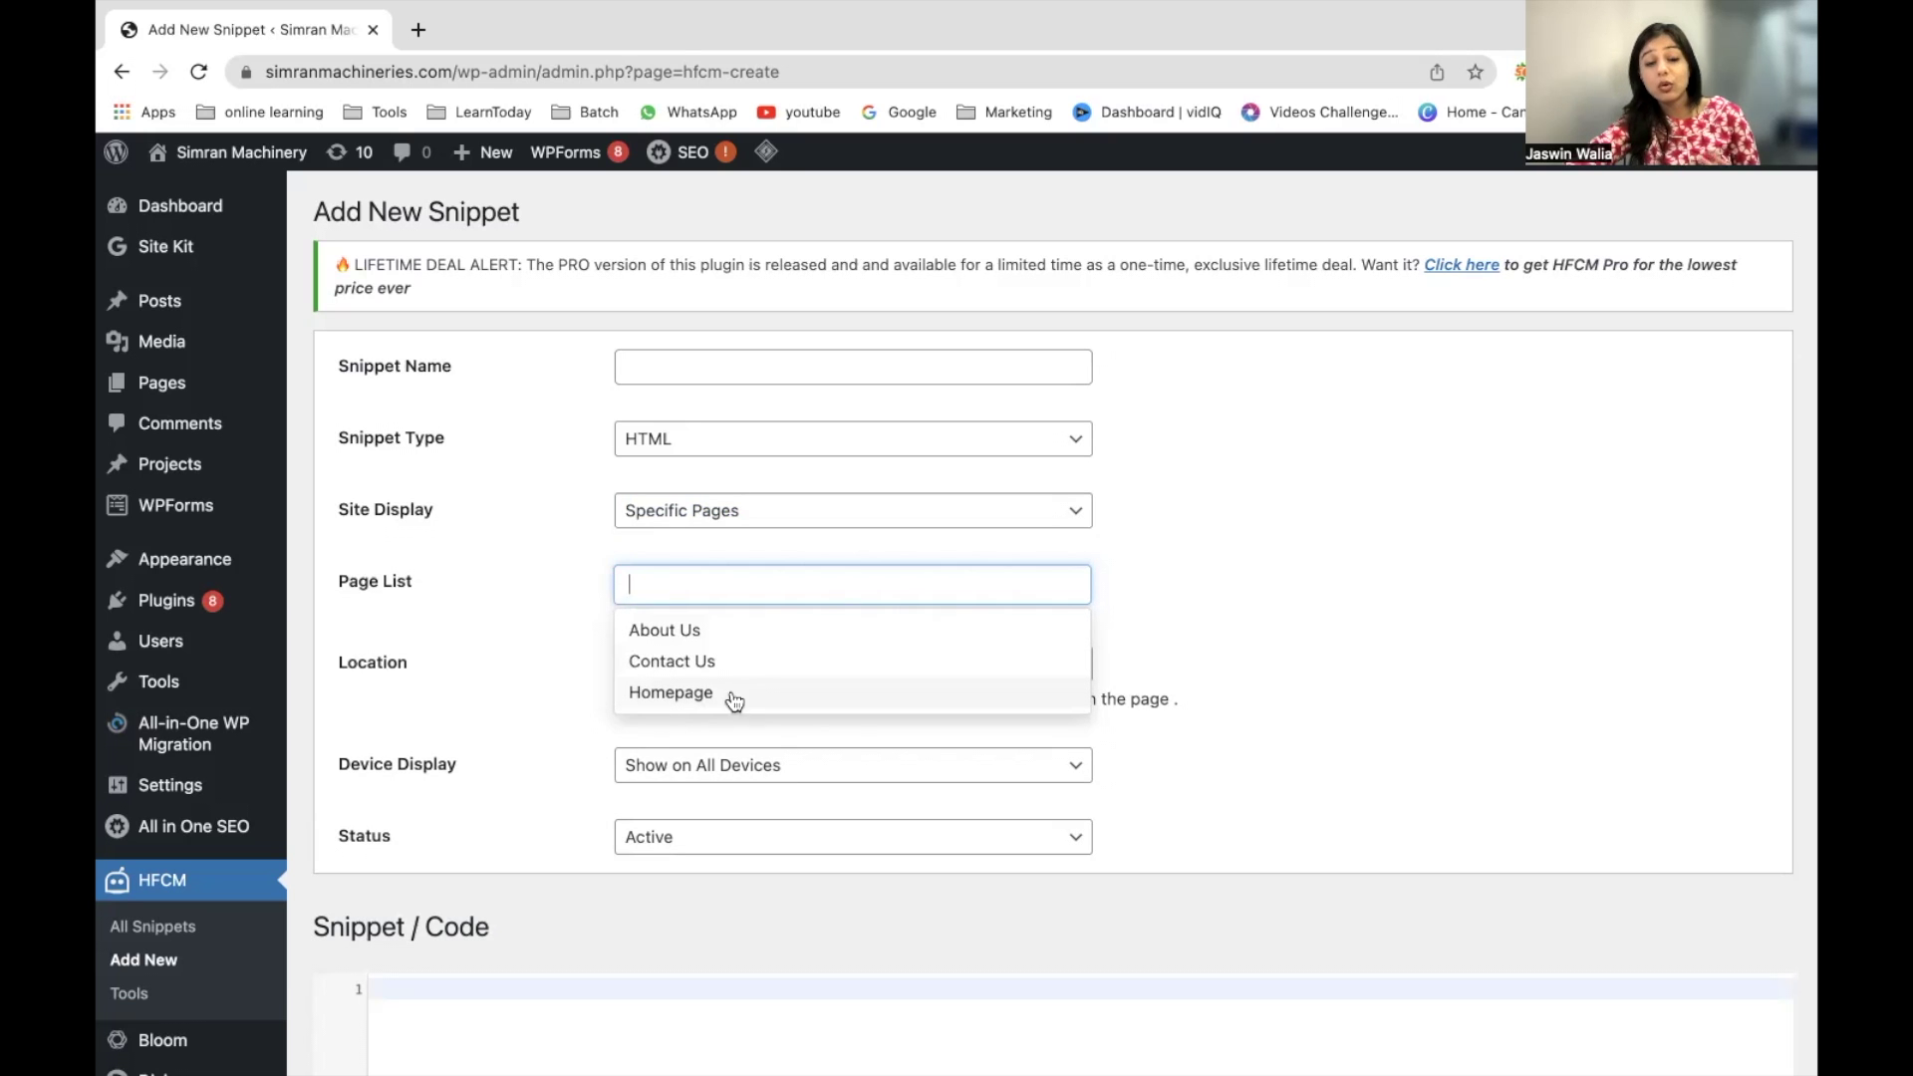
left_click(563, 678)
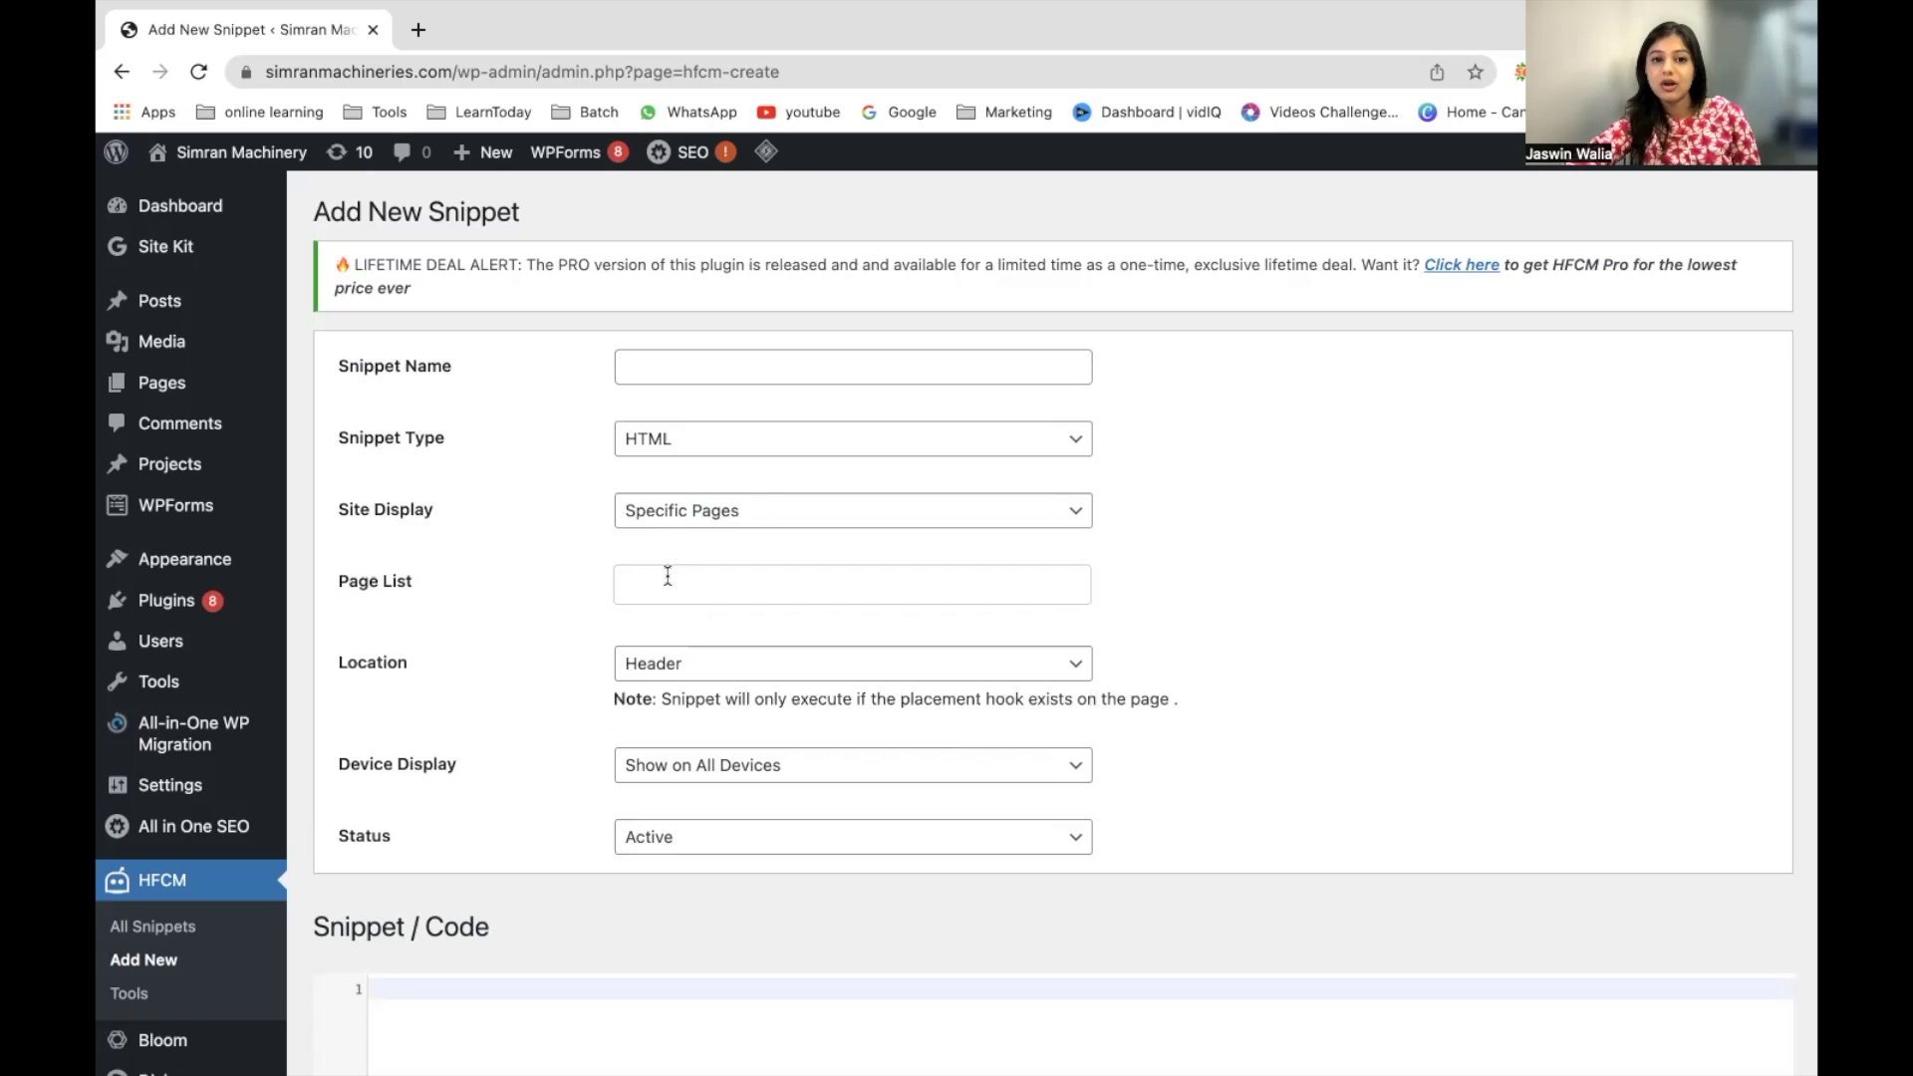
- Switch Site Display to 'Specific Posts' and check the Post List suggestions
left_click(746, 514)
left_click(744, 486)
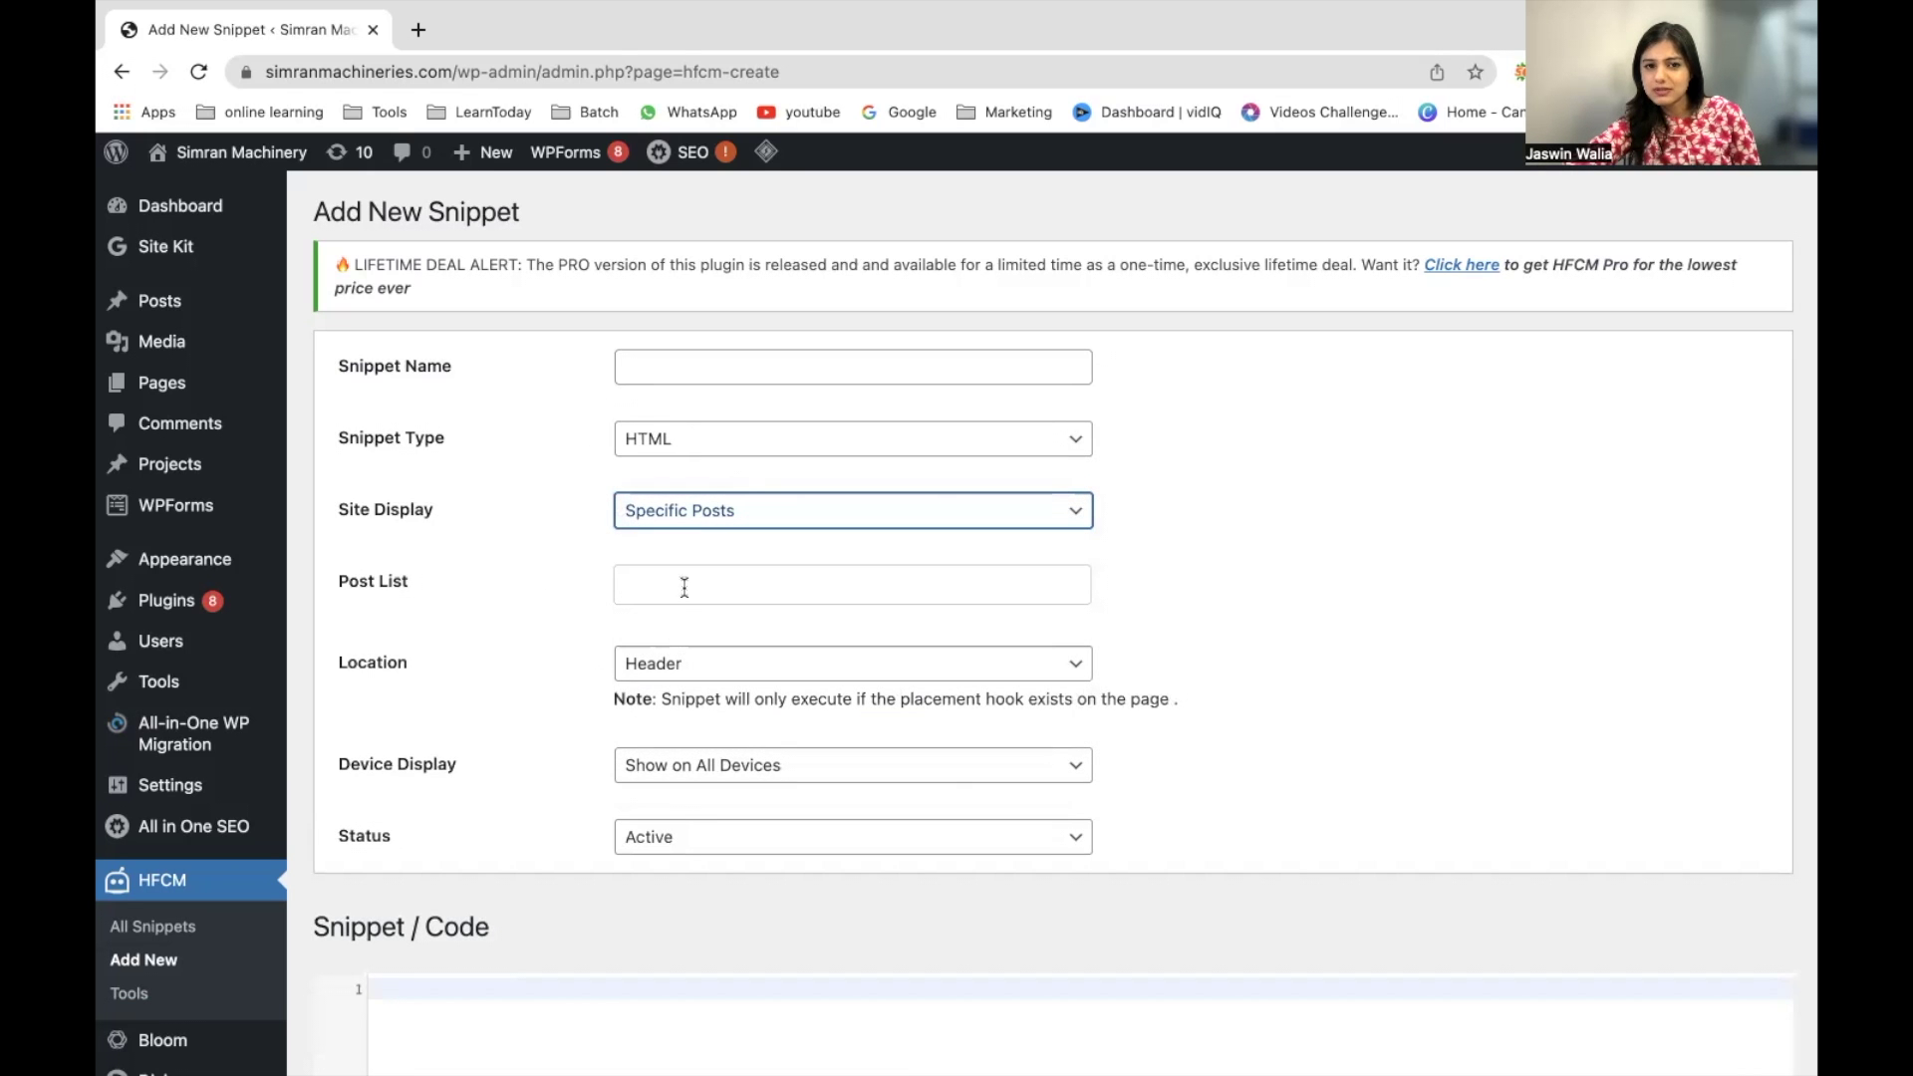
left_click(685, 589)
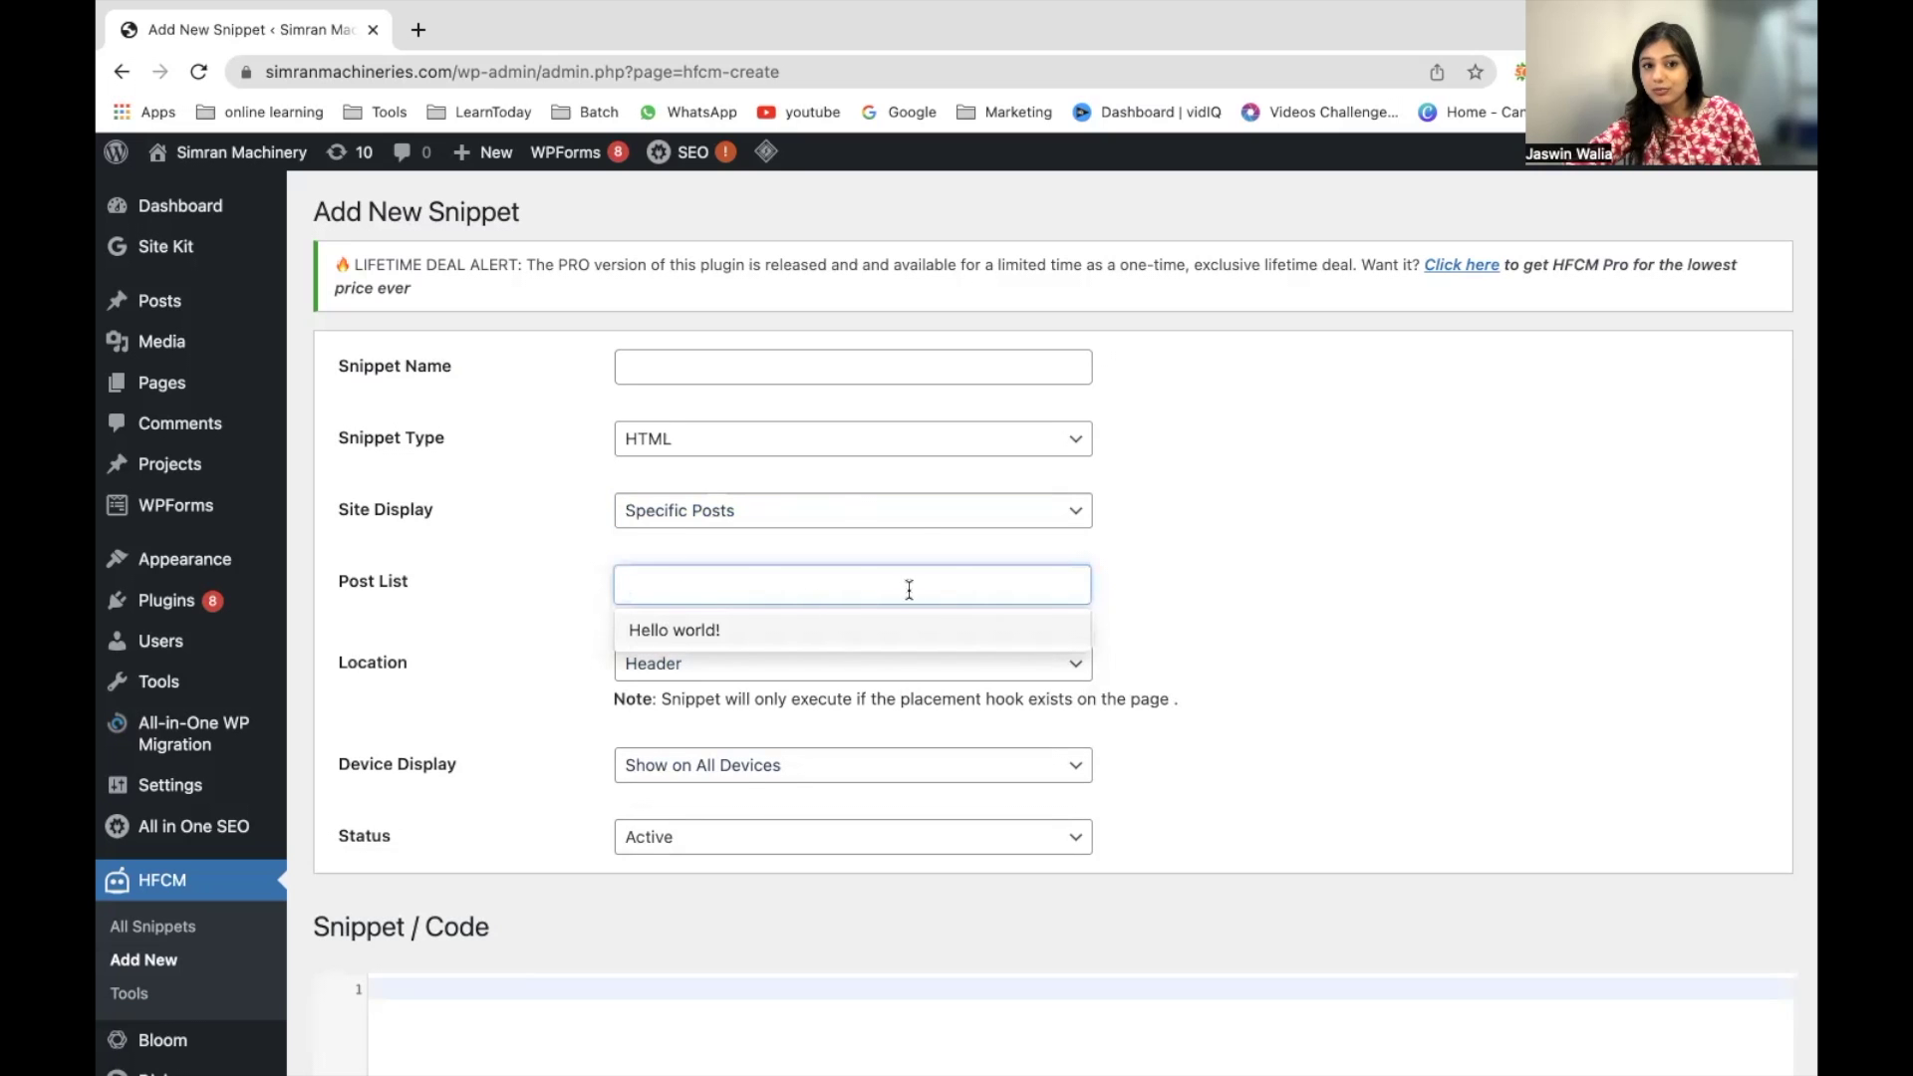
left_click(546, 696)
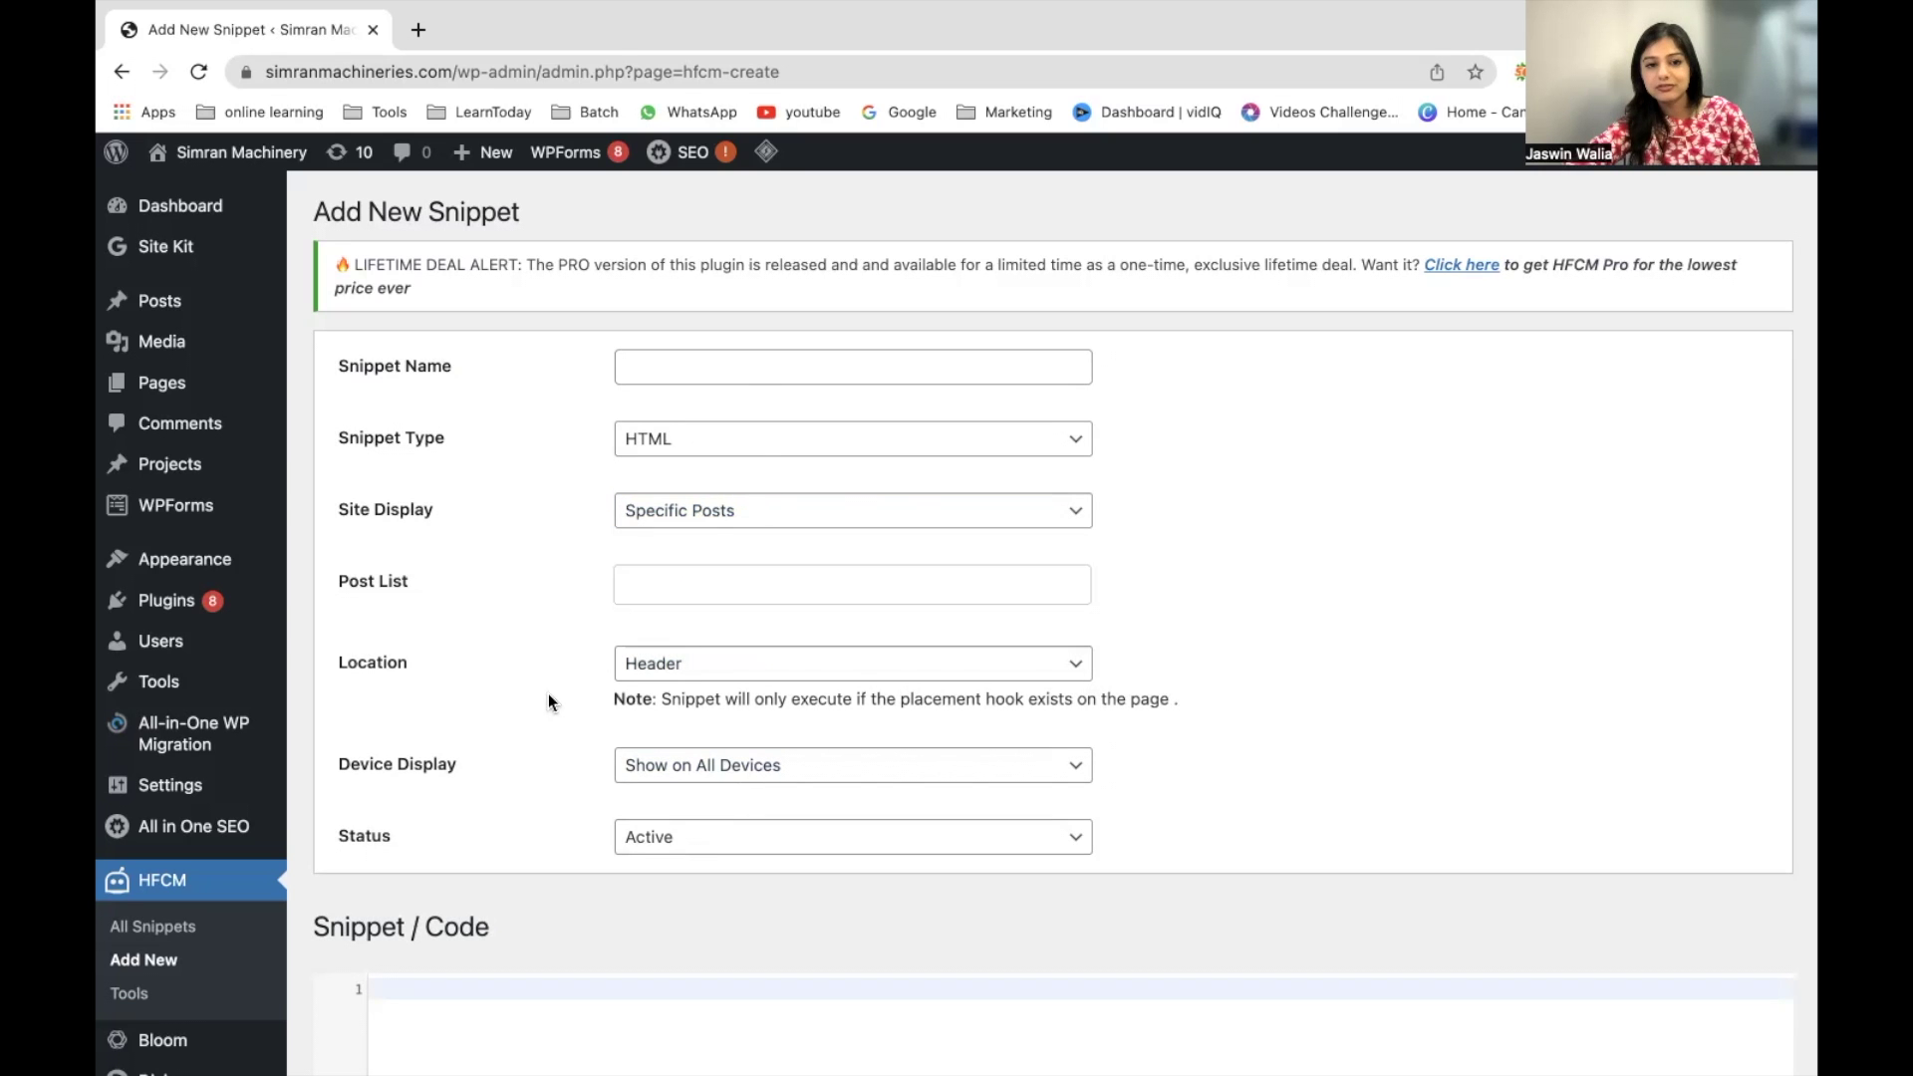
left_click(741, 510)
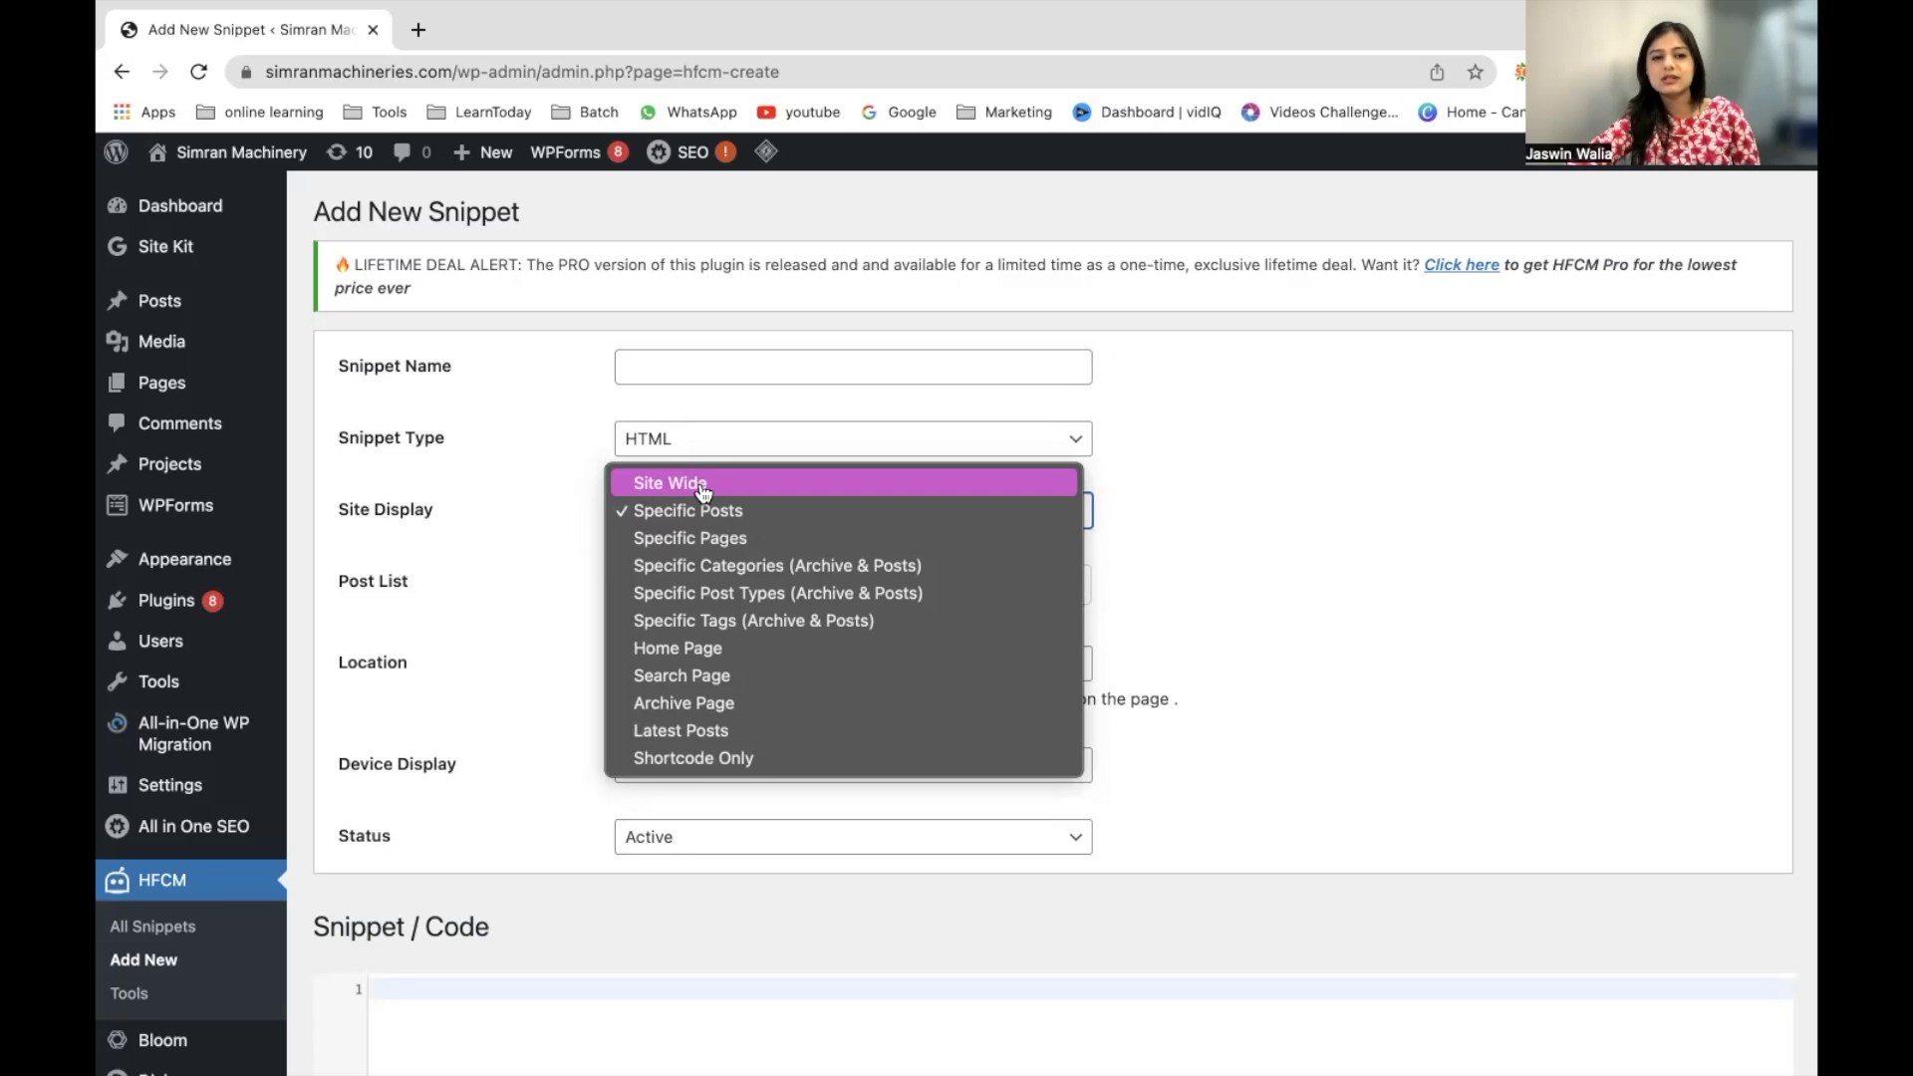
- Set Site Display back to Site Wide and review the empty Exclude Pages and Exclude Posts fields
left_click(702, 484)
scroll(565, 692, "down", 1)
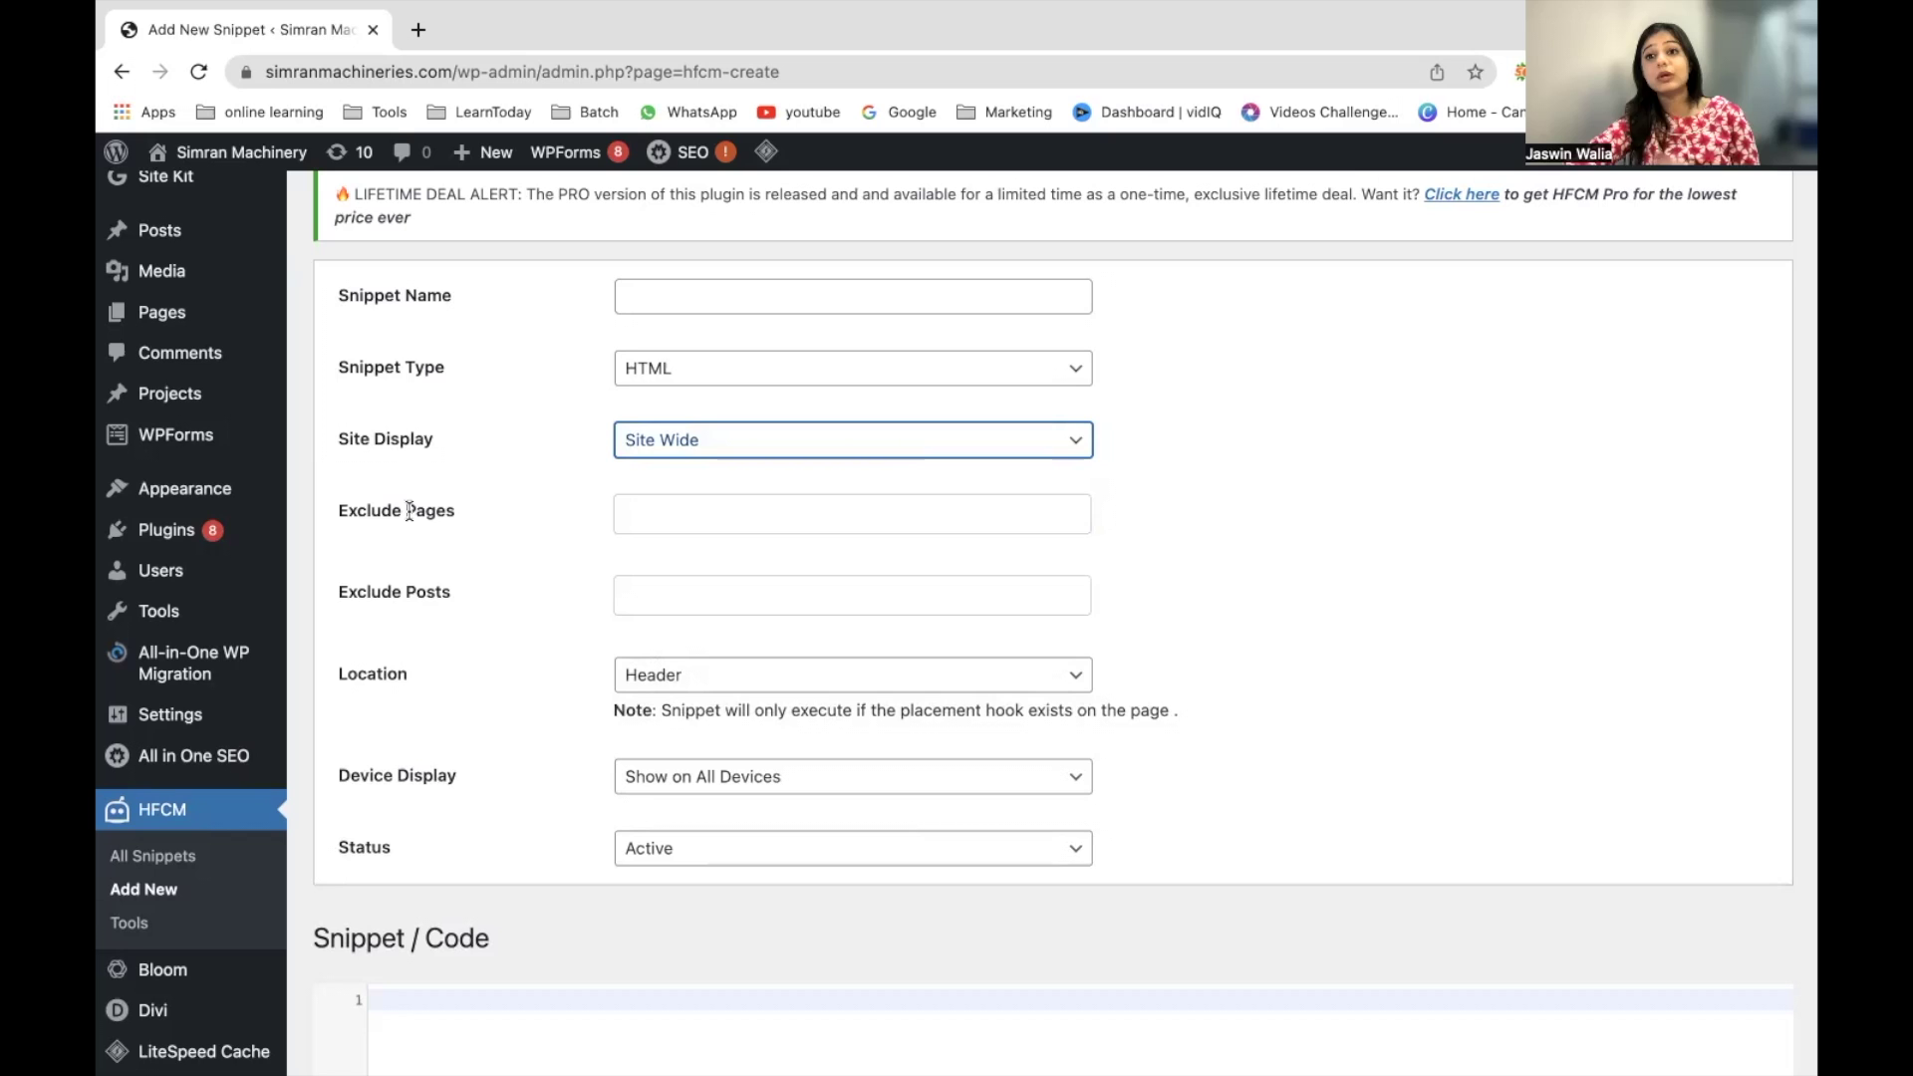
left_click(640, 515)
left_click(550, 607)
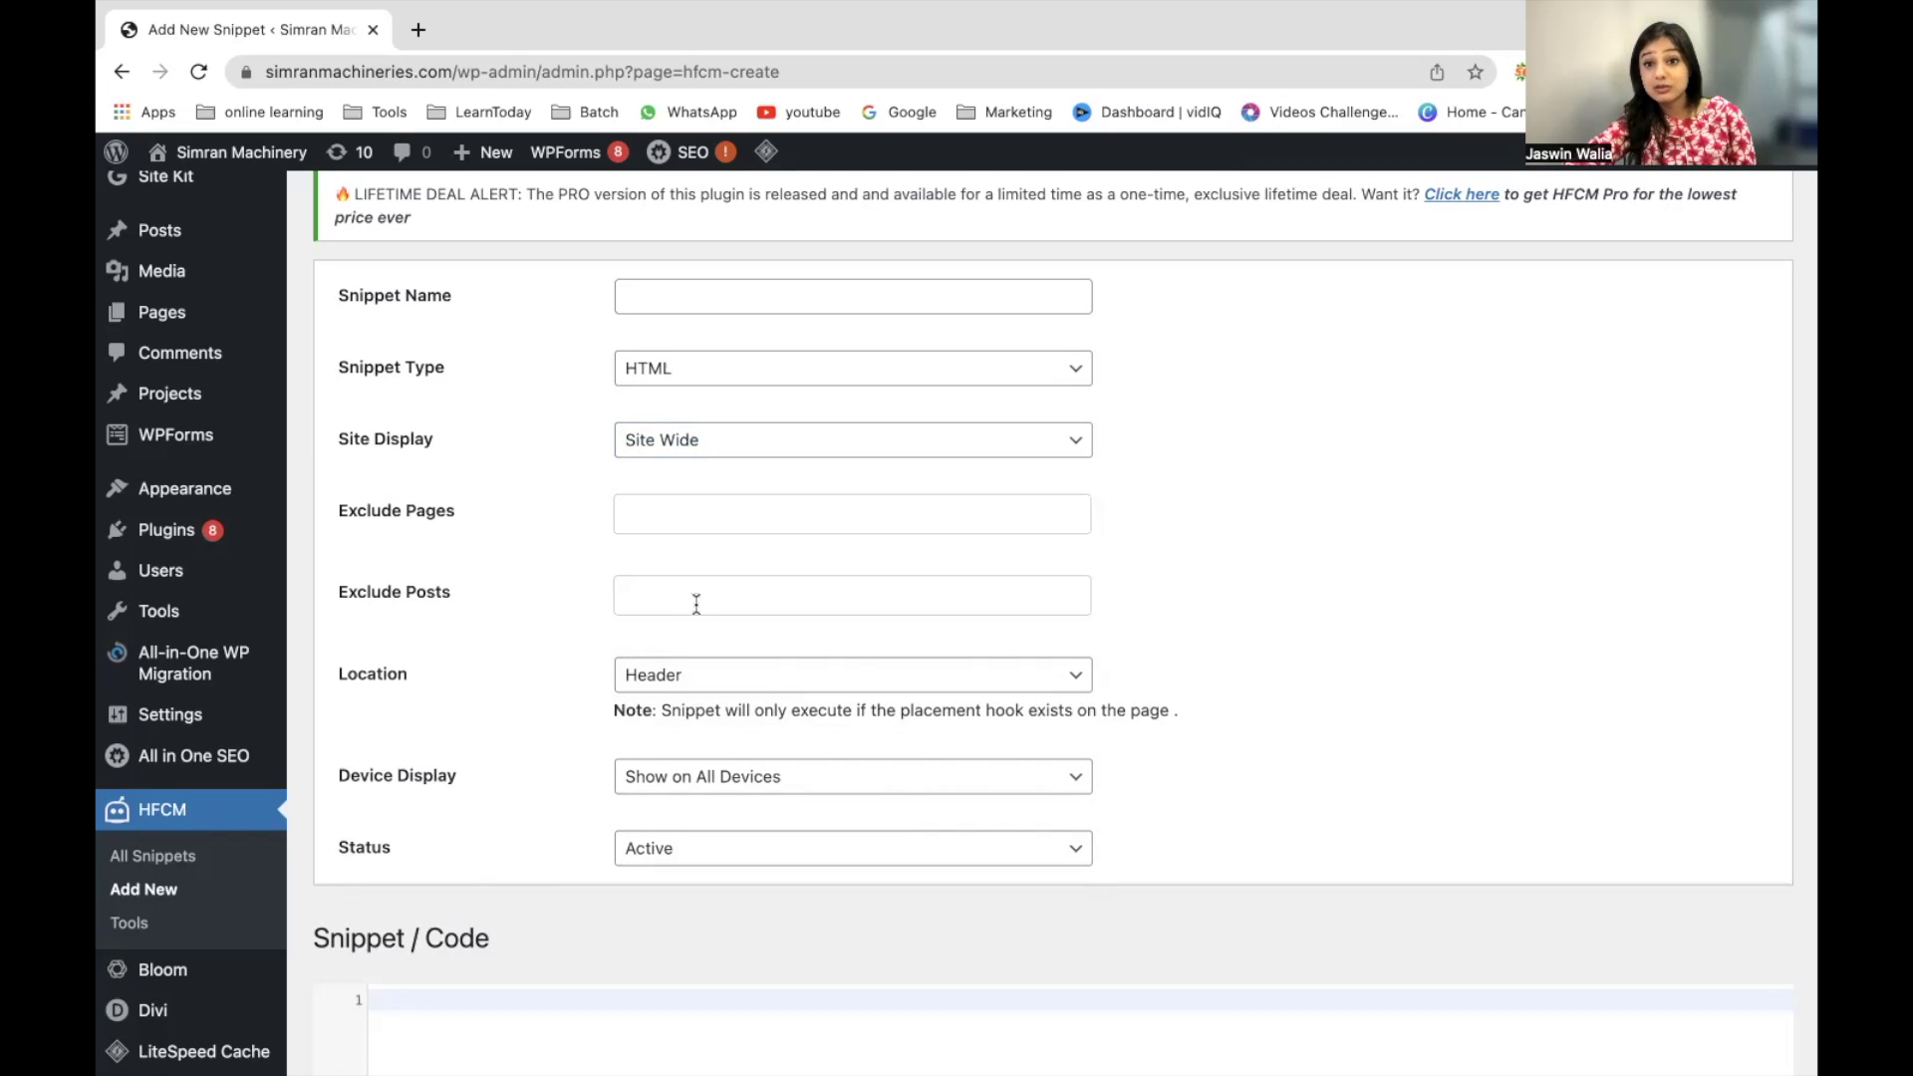
left_click(697, 604)
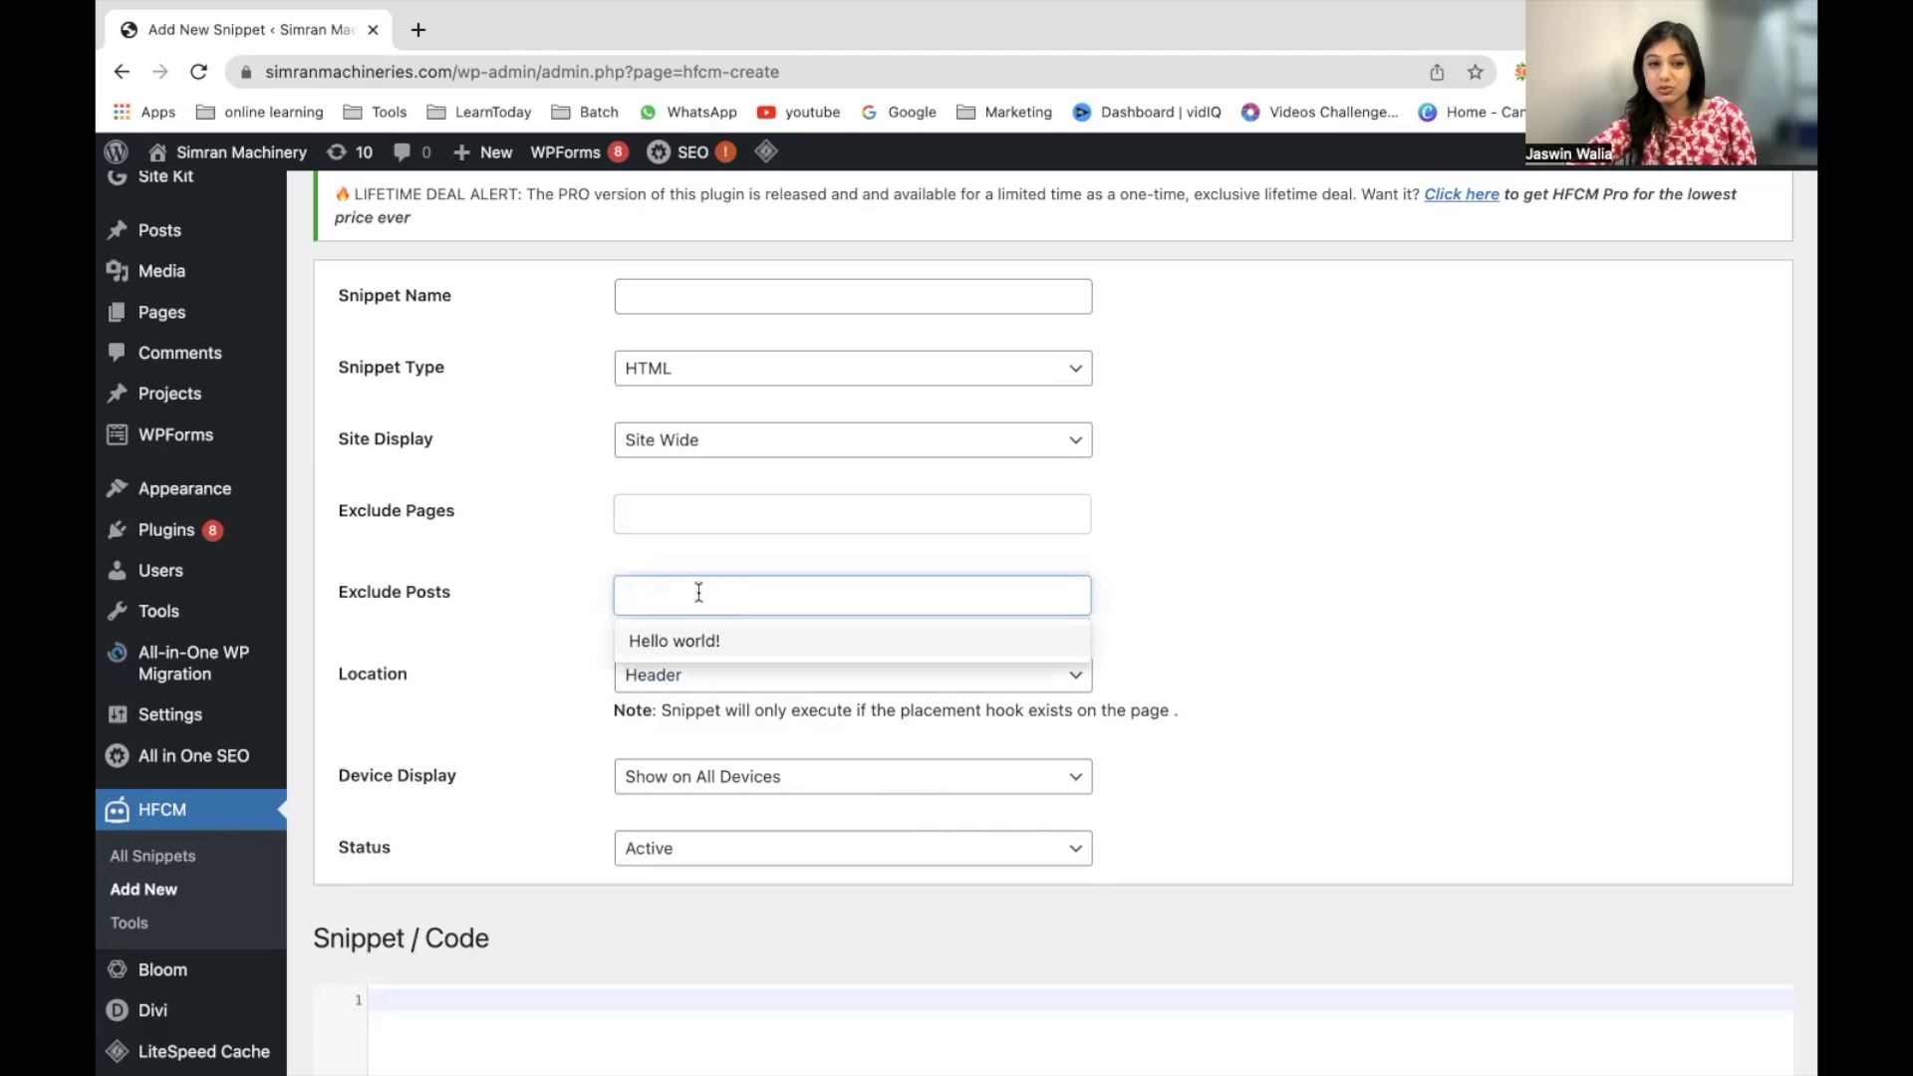
left_click(546, 732)
scroll(546, 731, "down", 2)
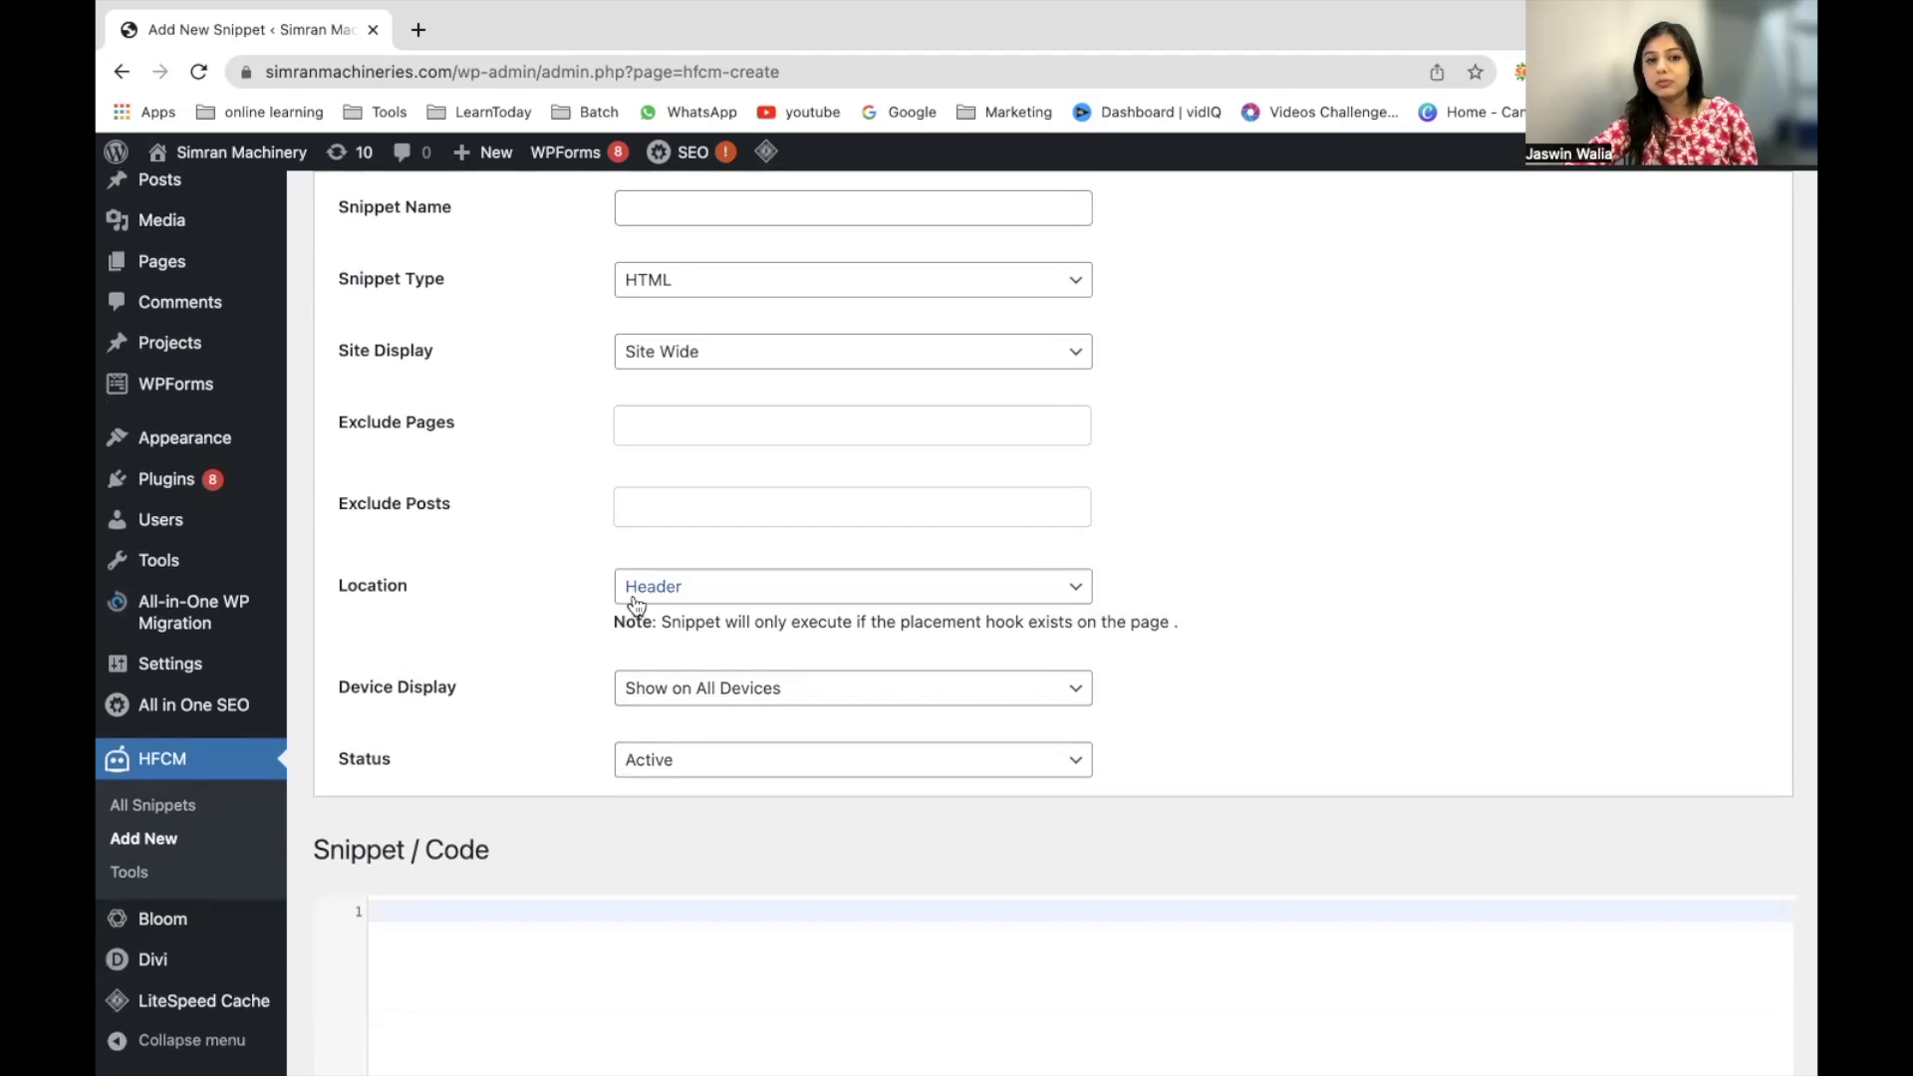
scroll(535, 758, "down", 2)
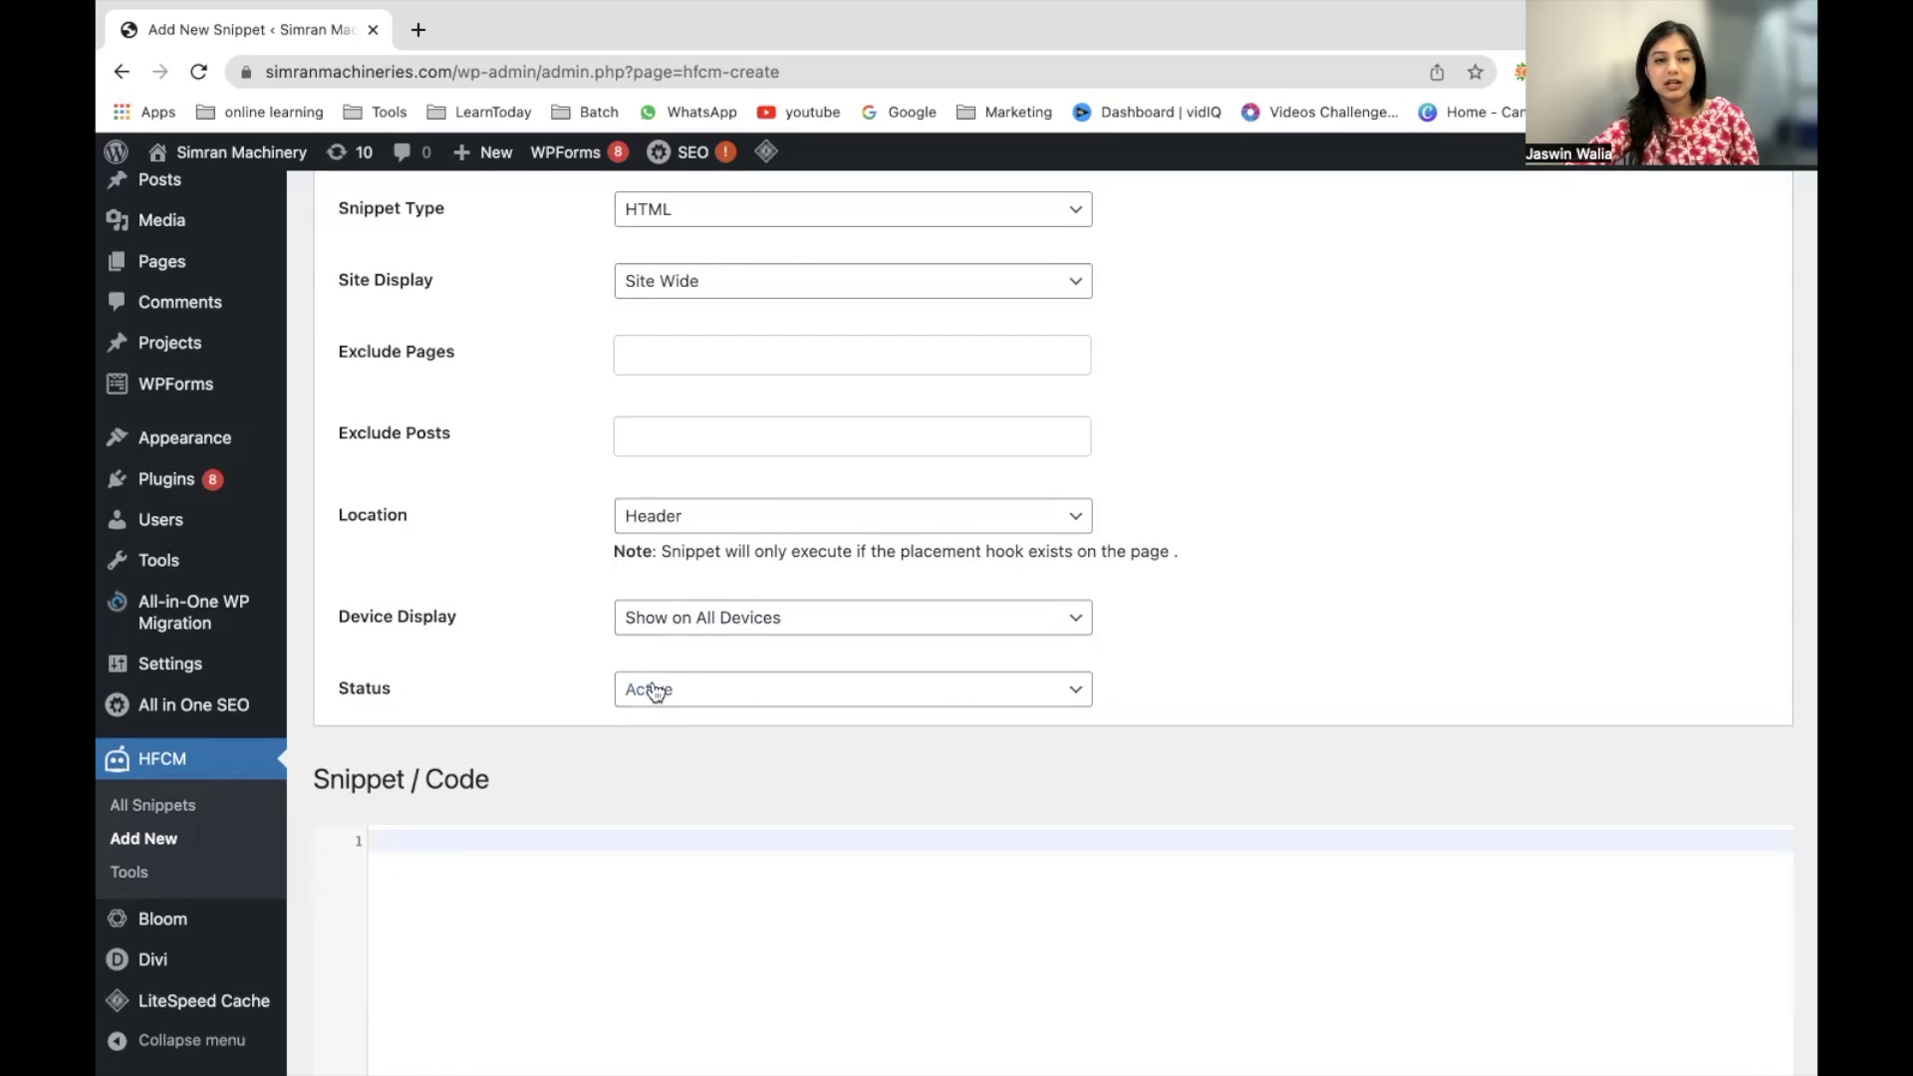
scroll(581, 637, "down", 4)
scroll(581, 638, "down", 4)
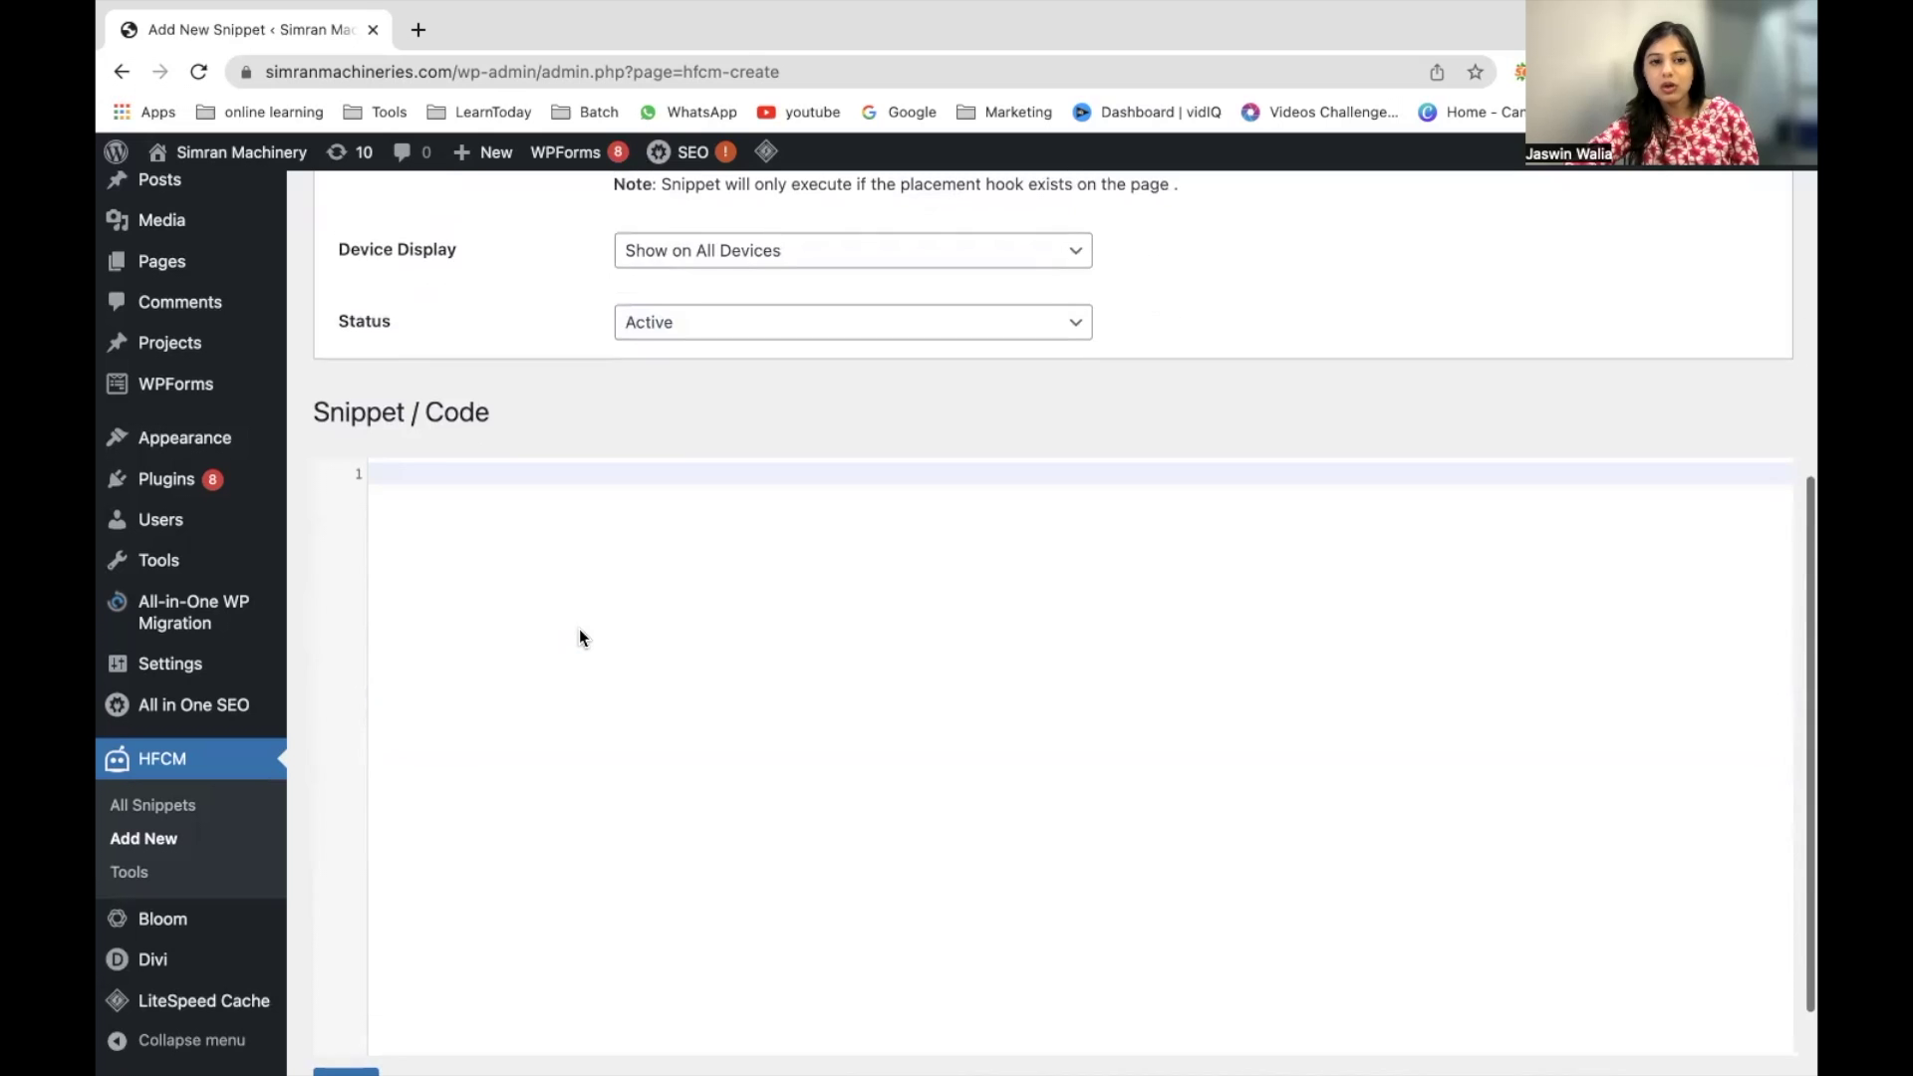
scroll(581, 638, "down", 2)
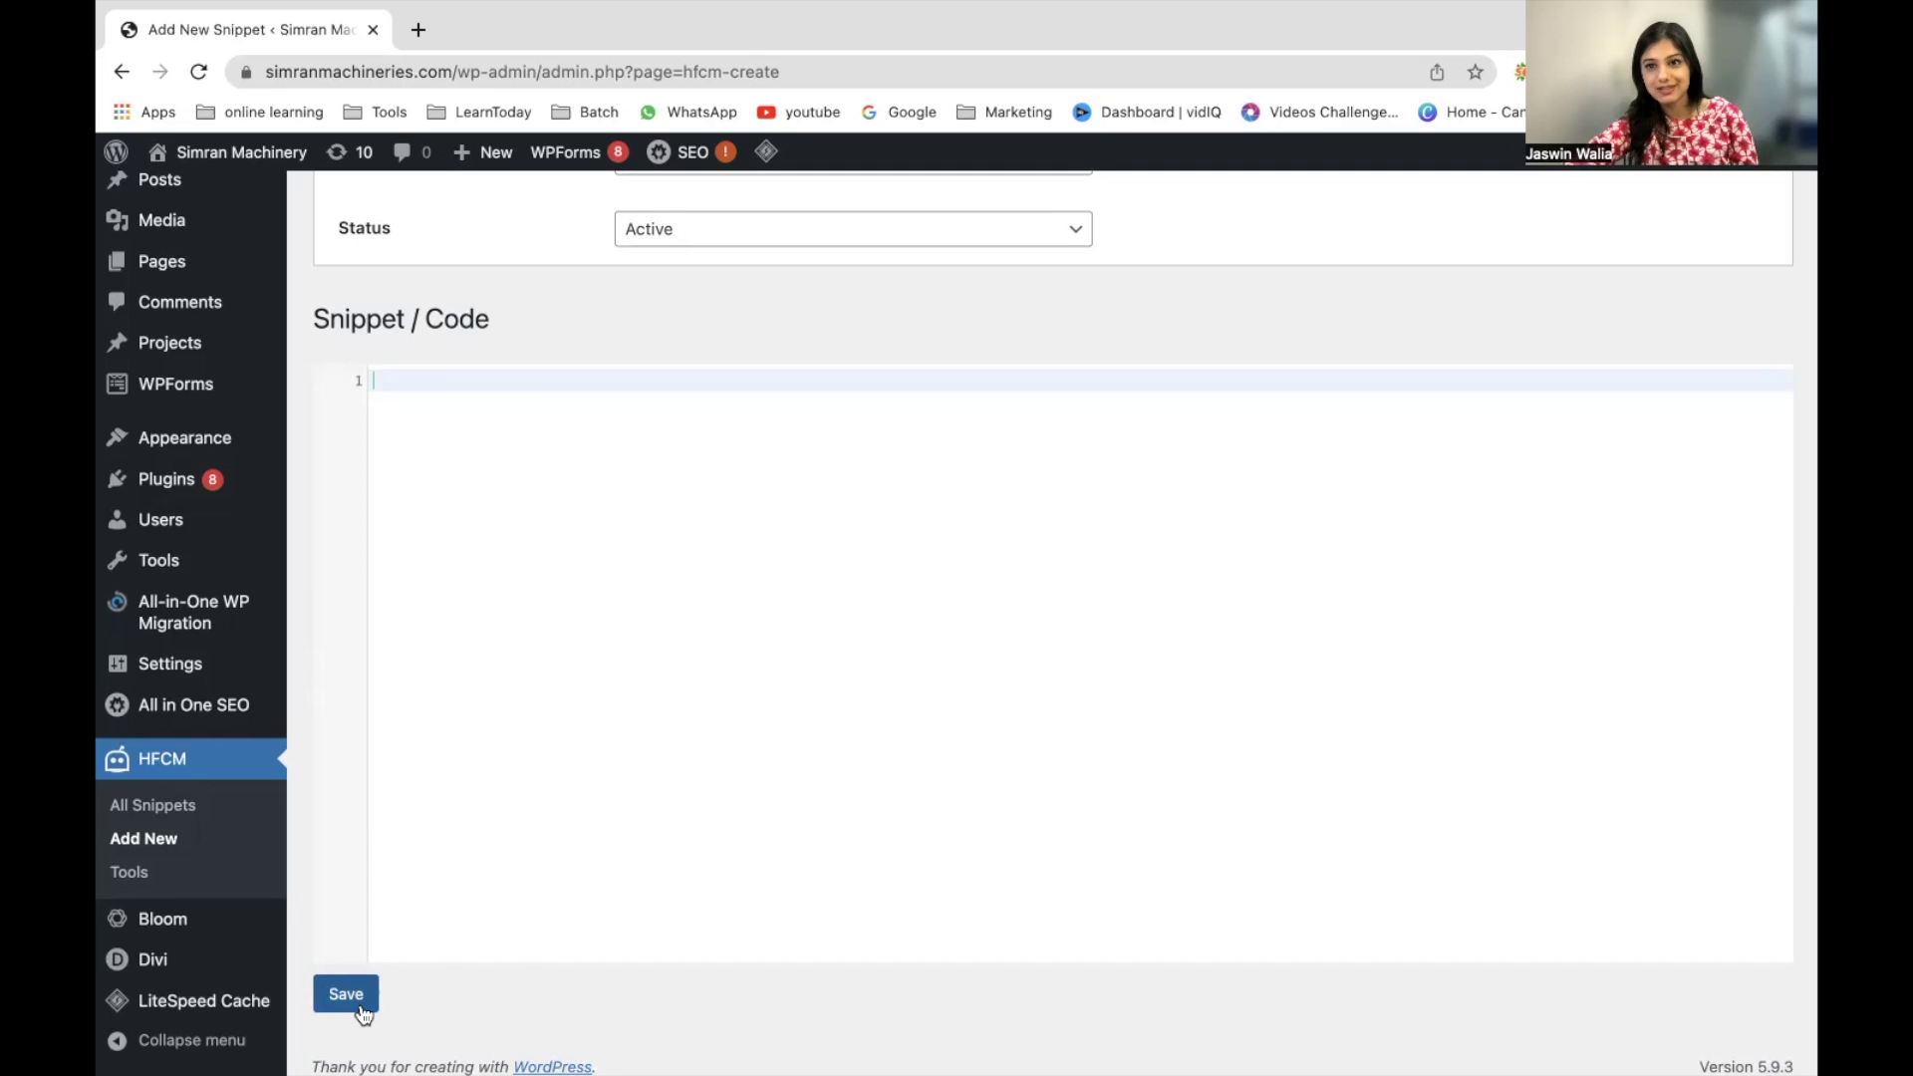
scroll(429, 766, "up", 7)
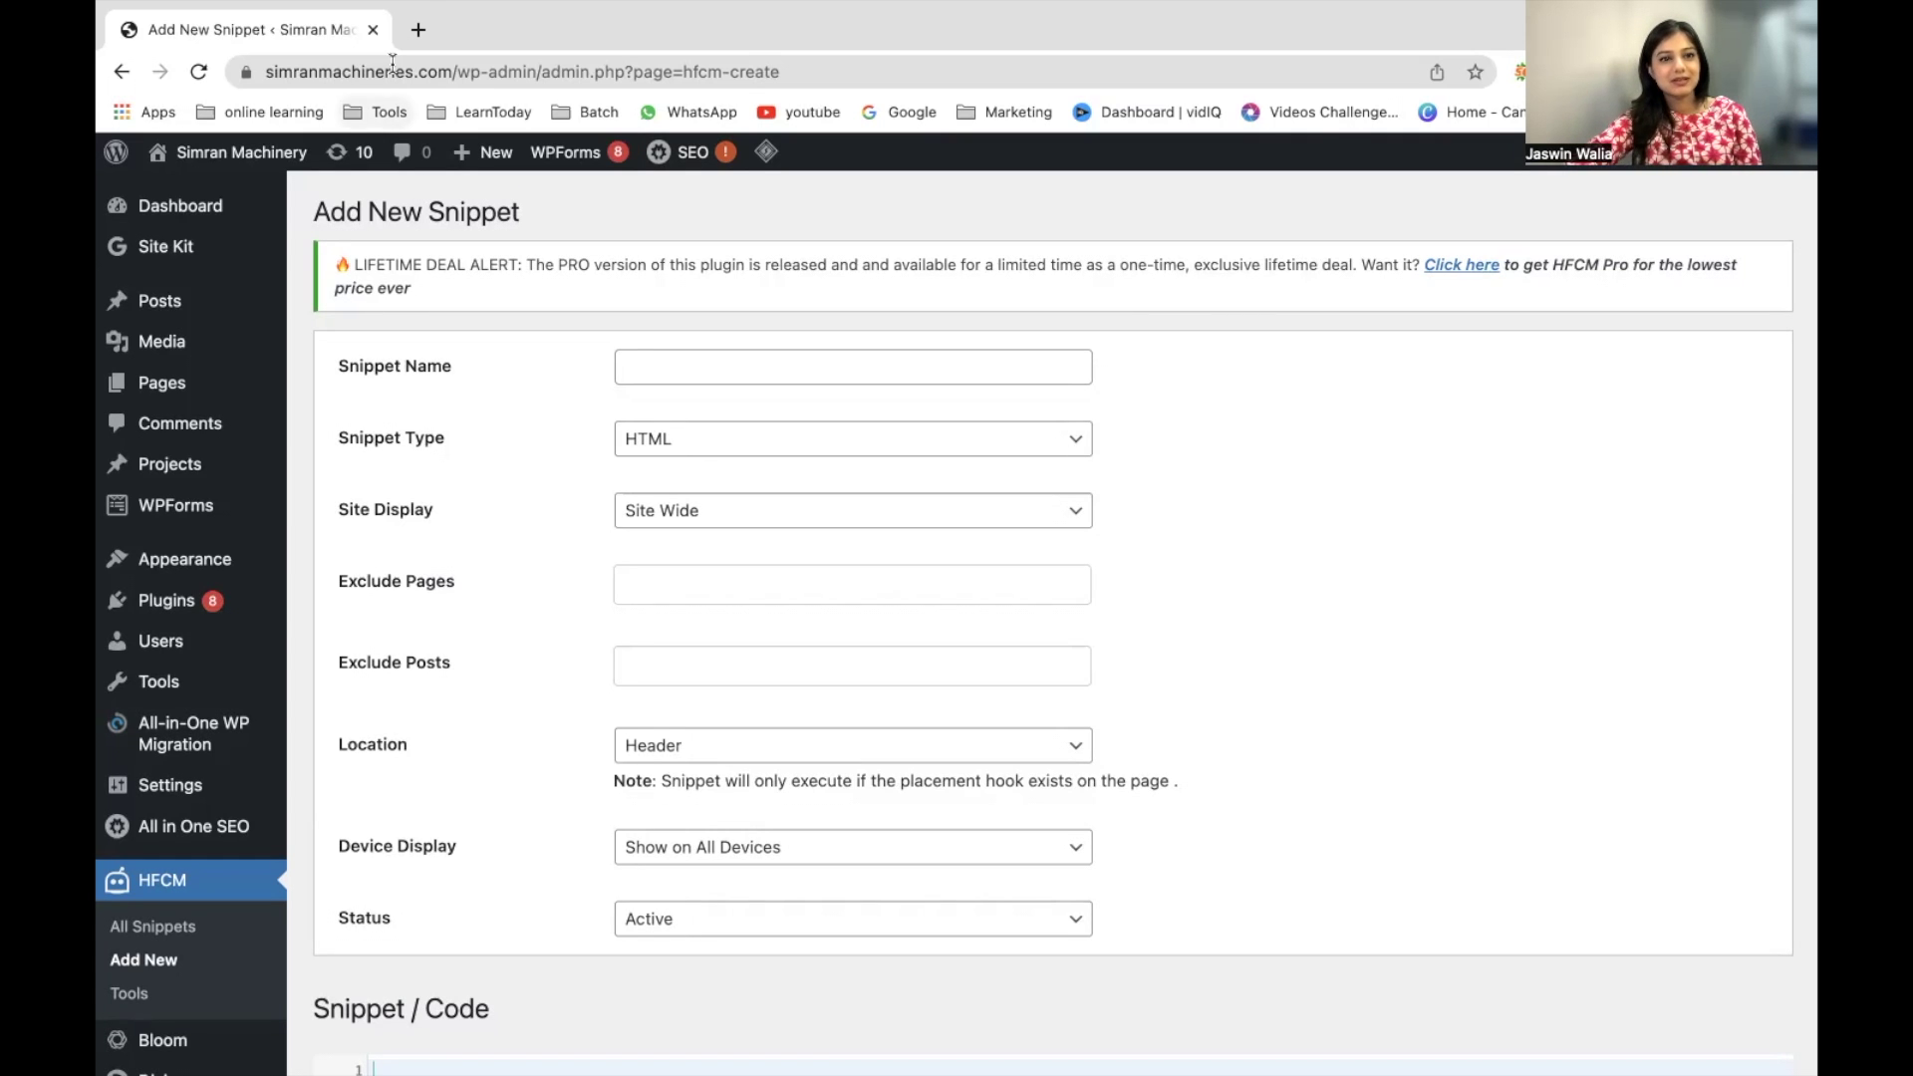
- Open the second site's wp-admin in a new tab and go to its HFCM All Snippets list
left_click(418, 29)
type("jaswinwa")
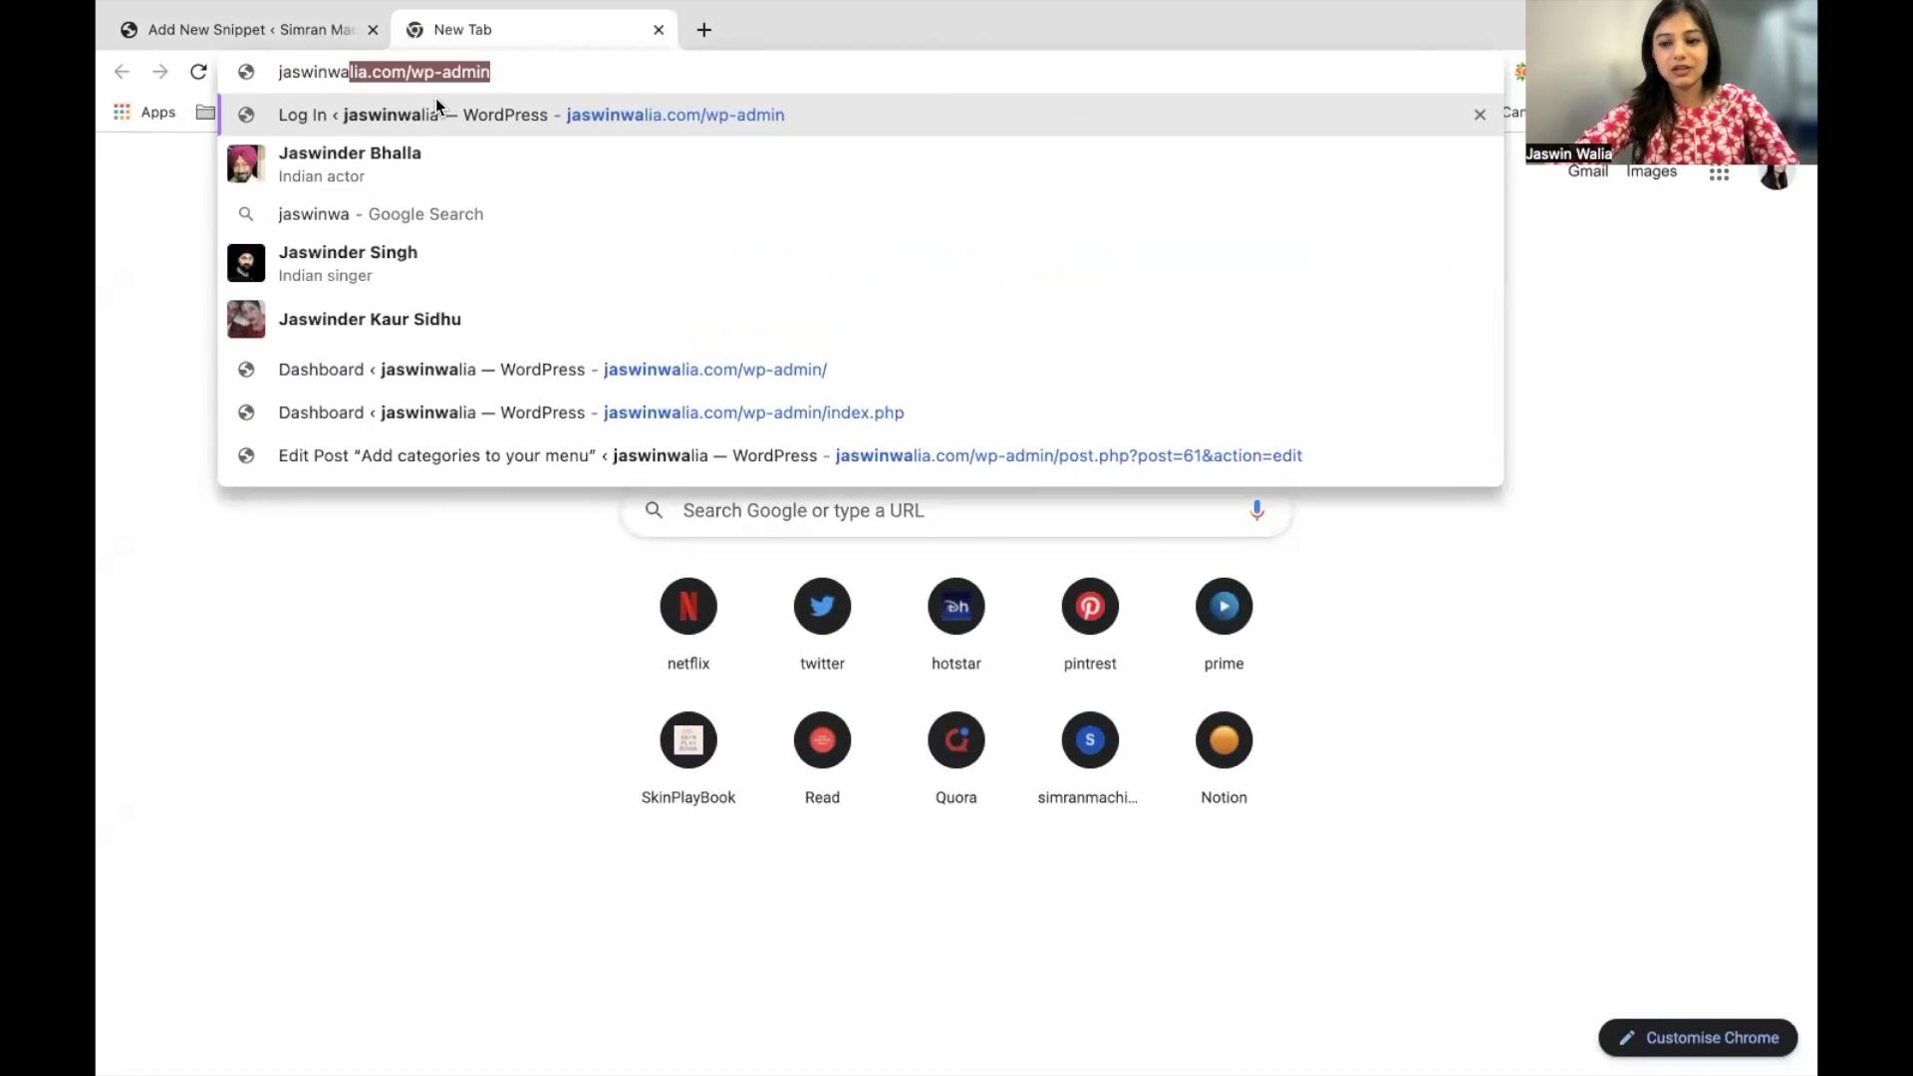
key("Return")
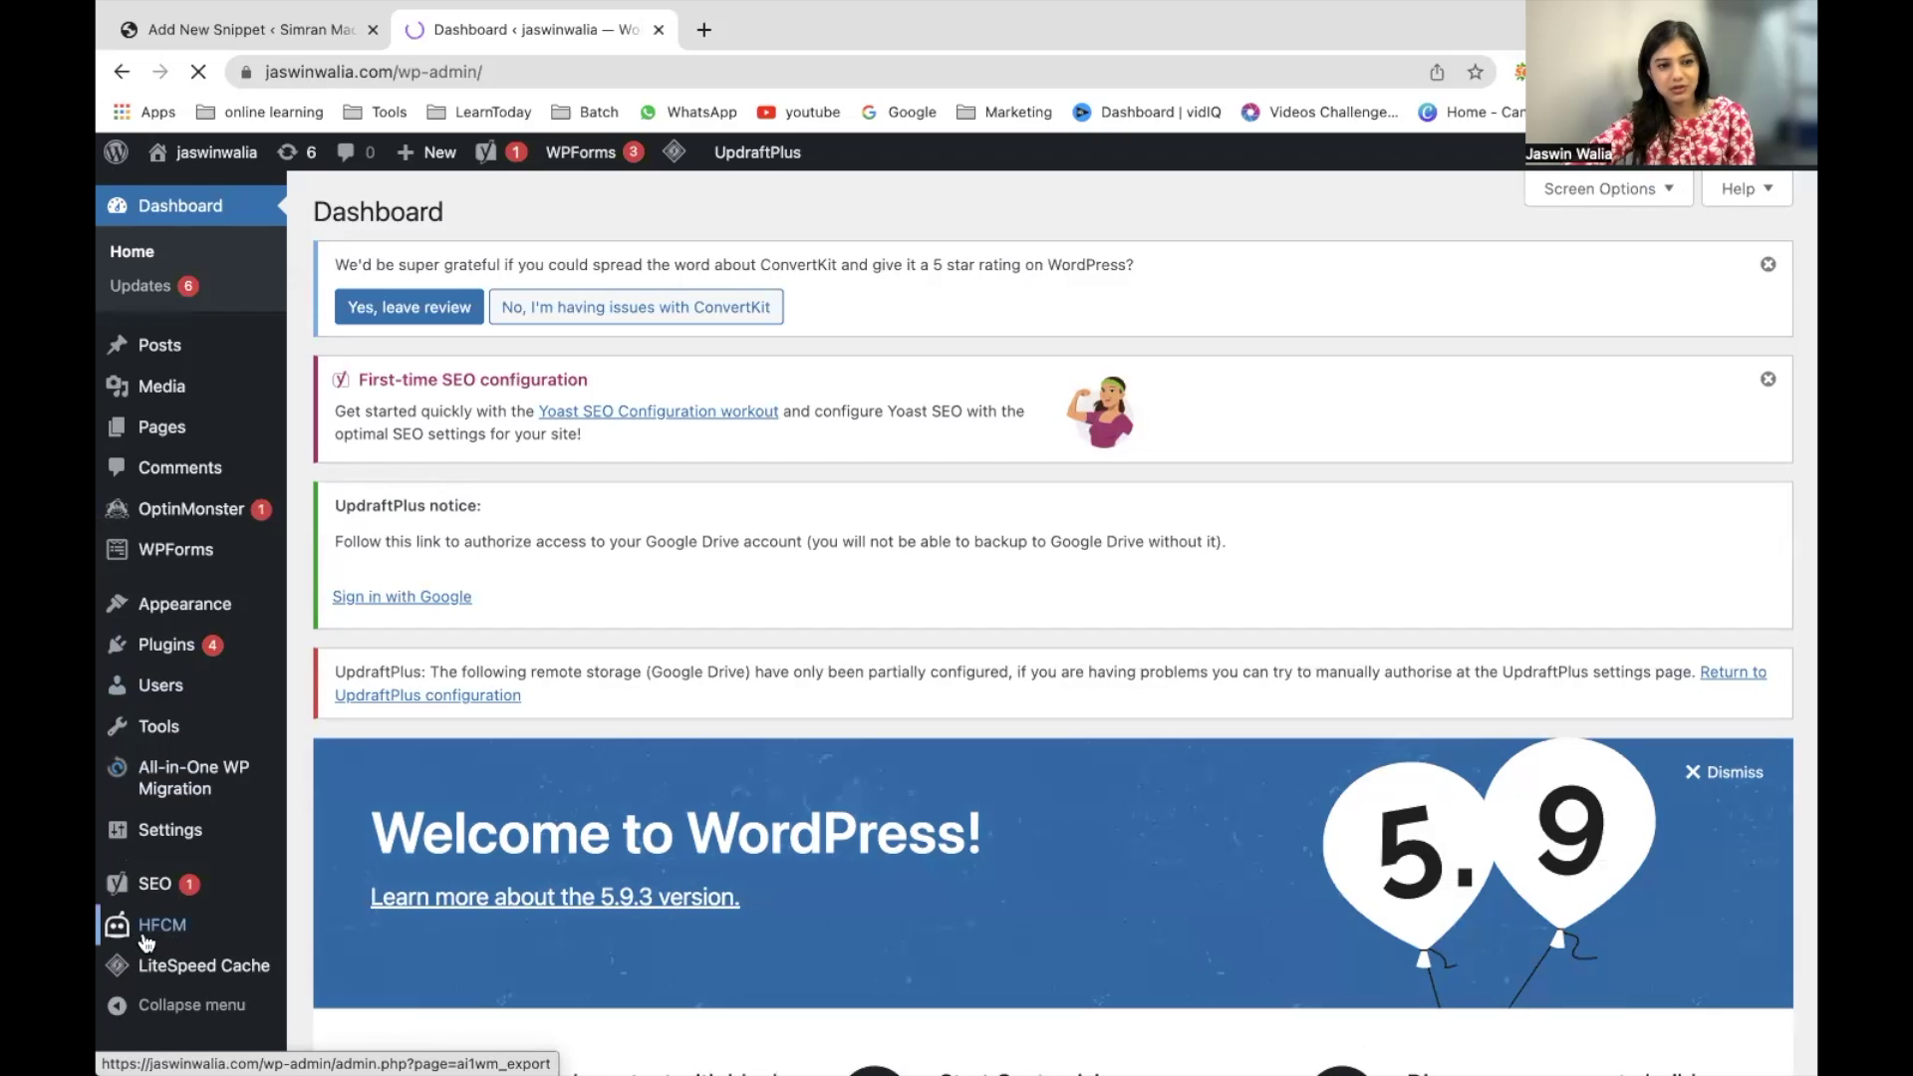
mouse_move(158, 941)
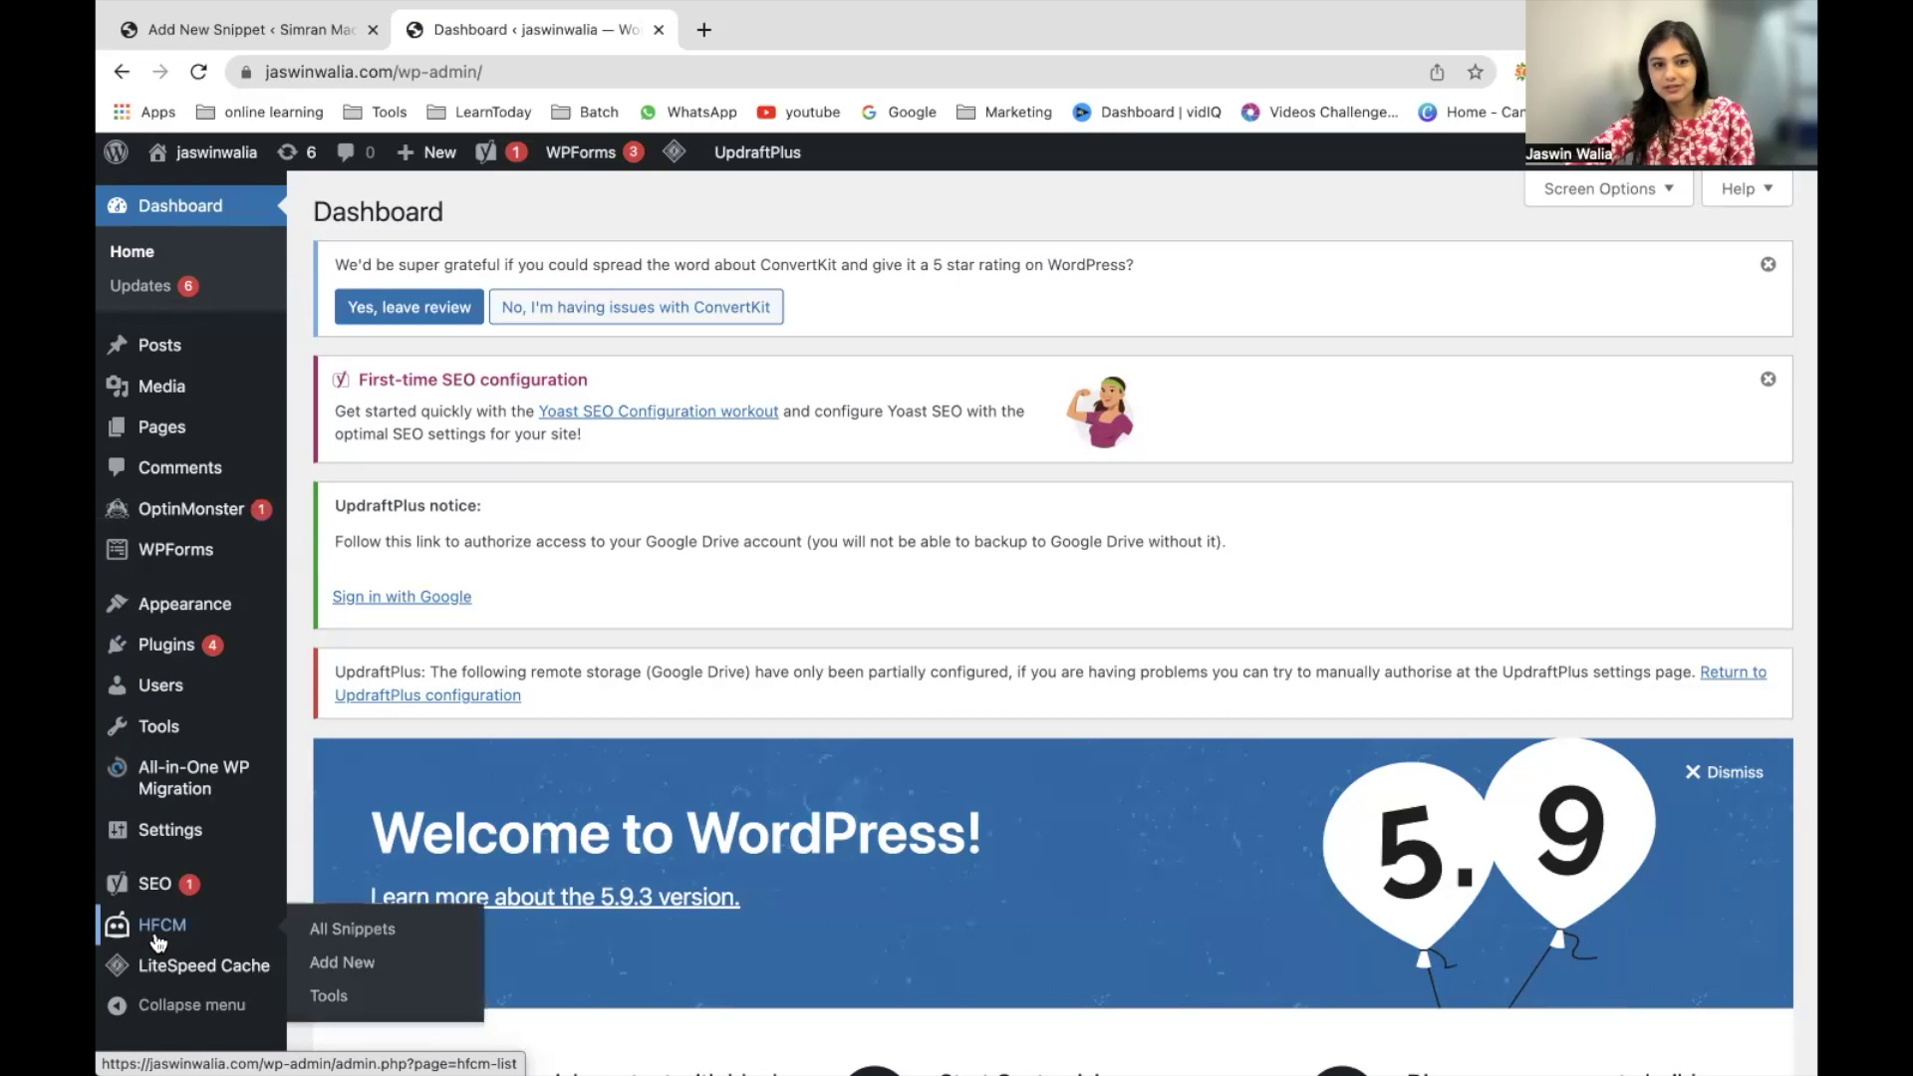
left_click(356, 937)
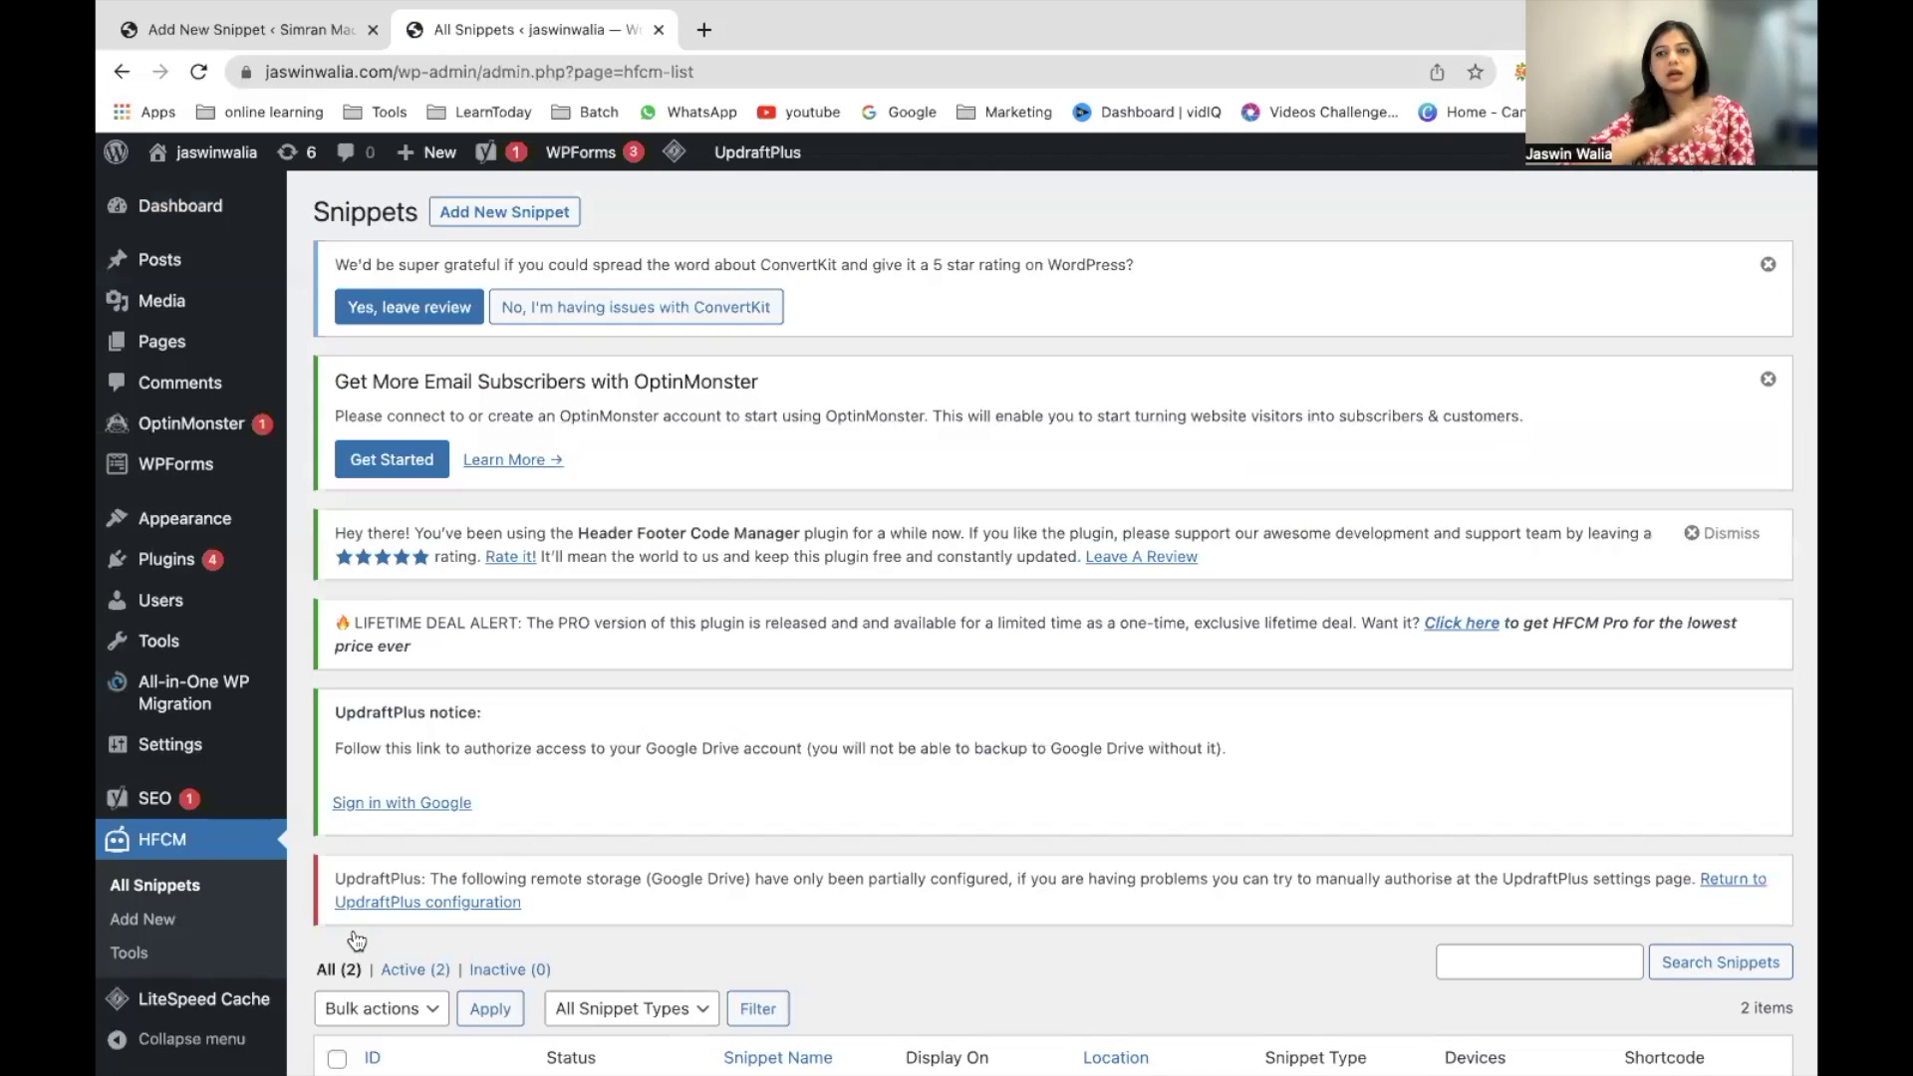
- Review the snippets table rows for Global Site Tag and Event Snippet 1
scroll(356, 941, "down", 4)
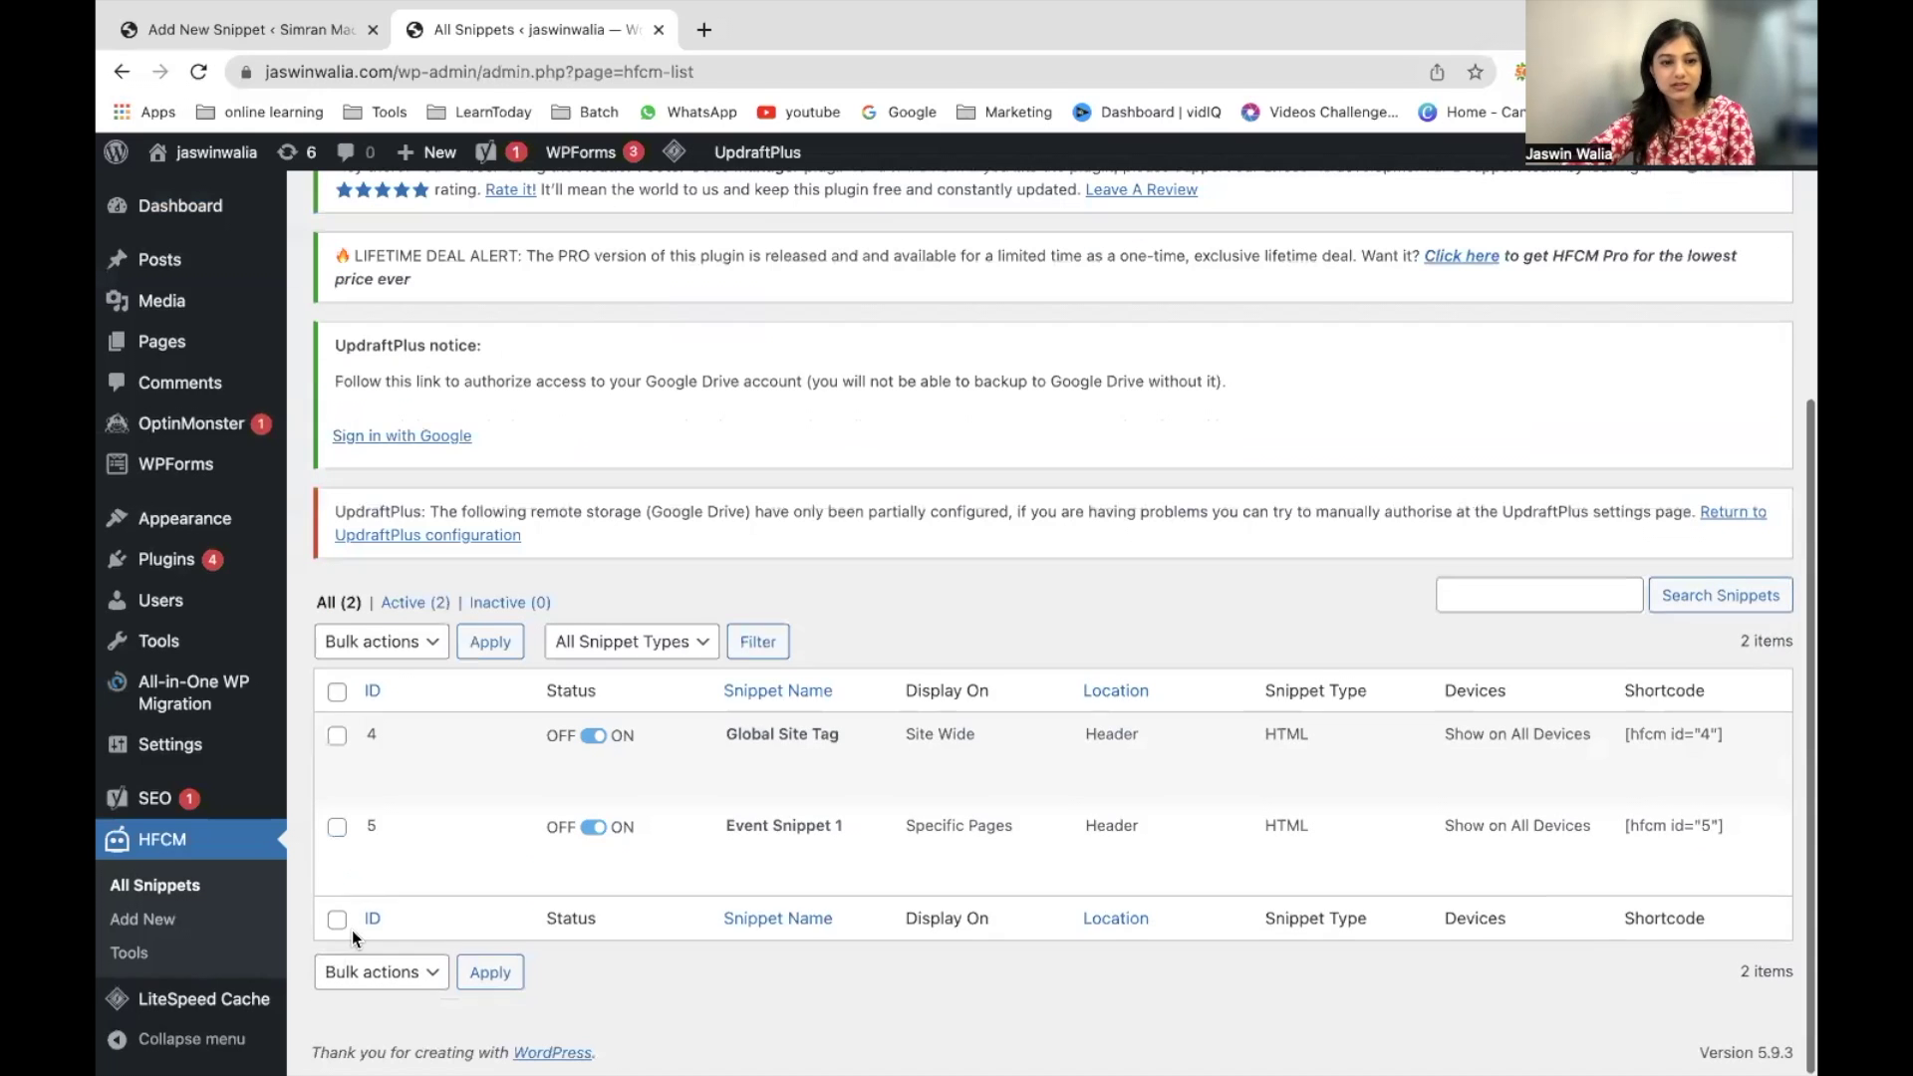
mouse_move(780, 719)
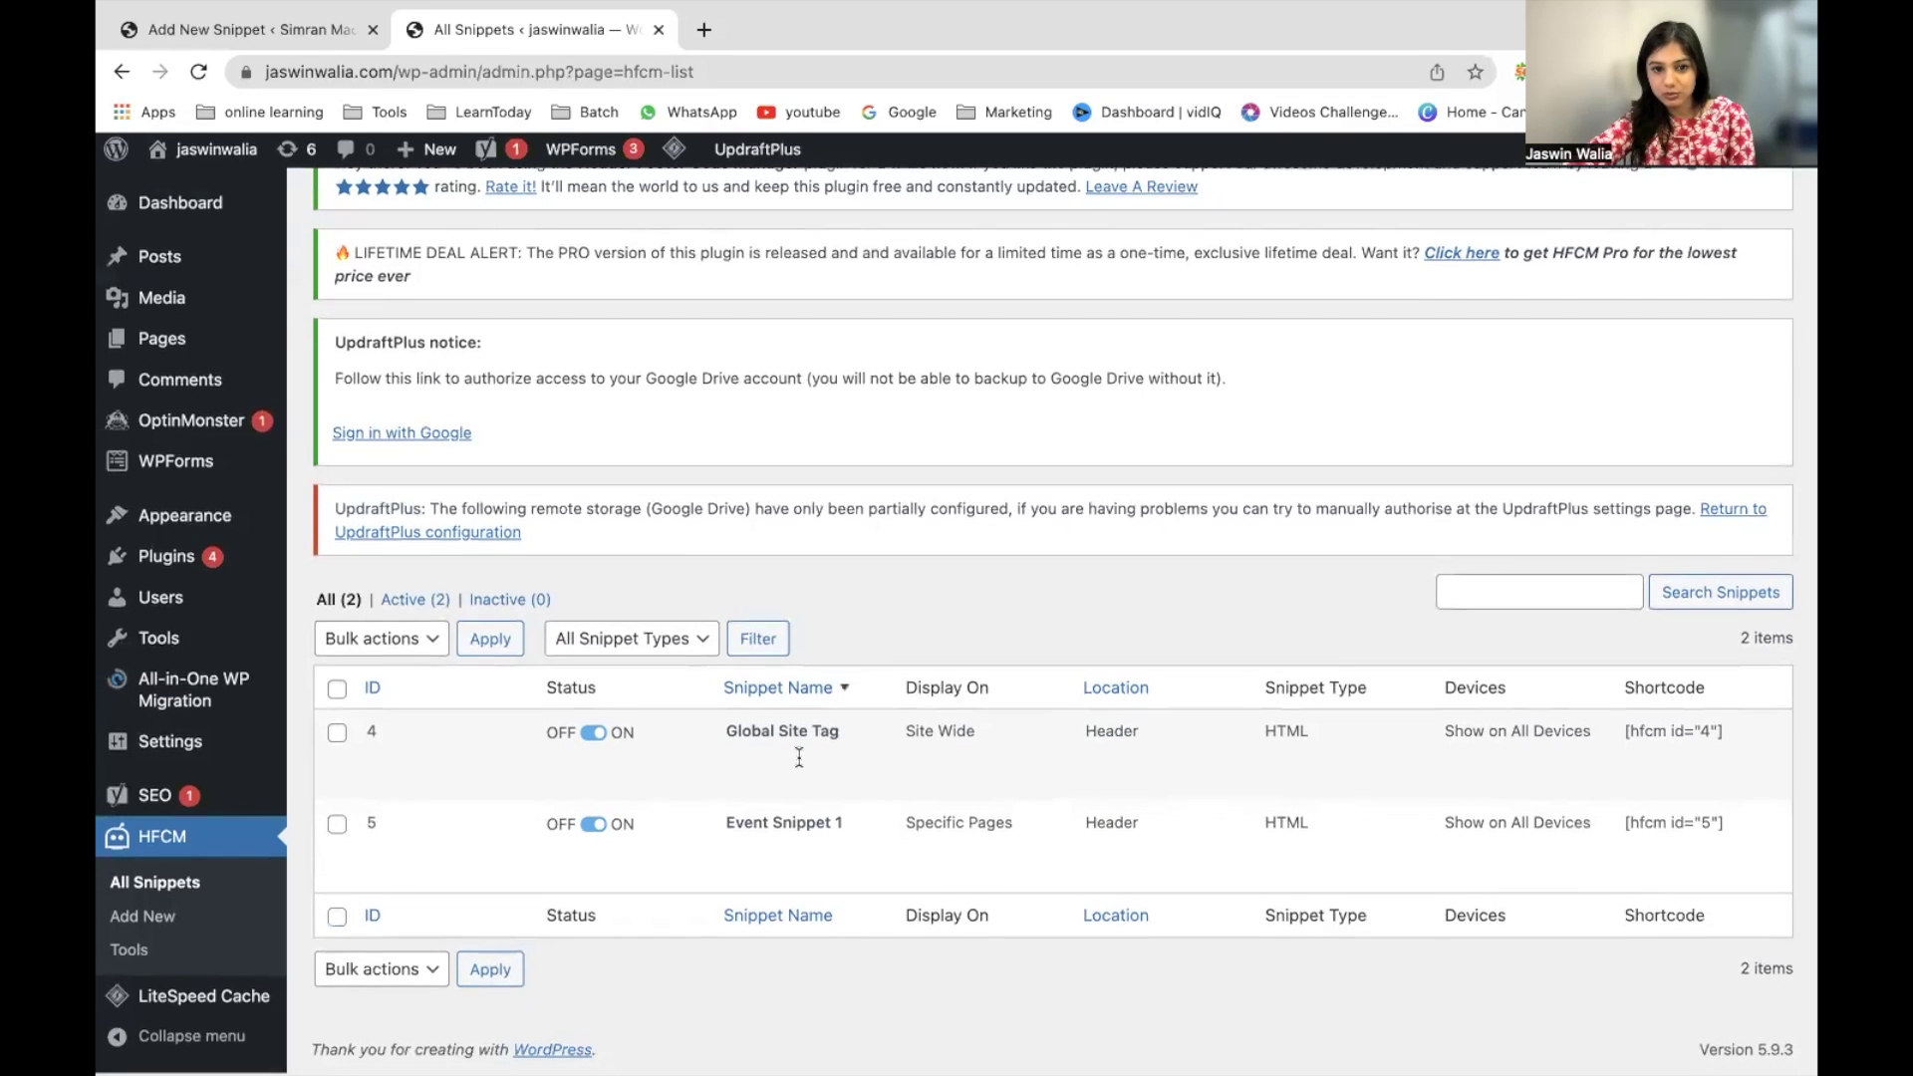
mouse_move(786, 889)
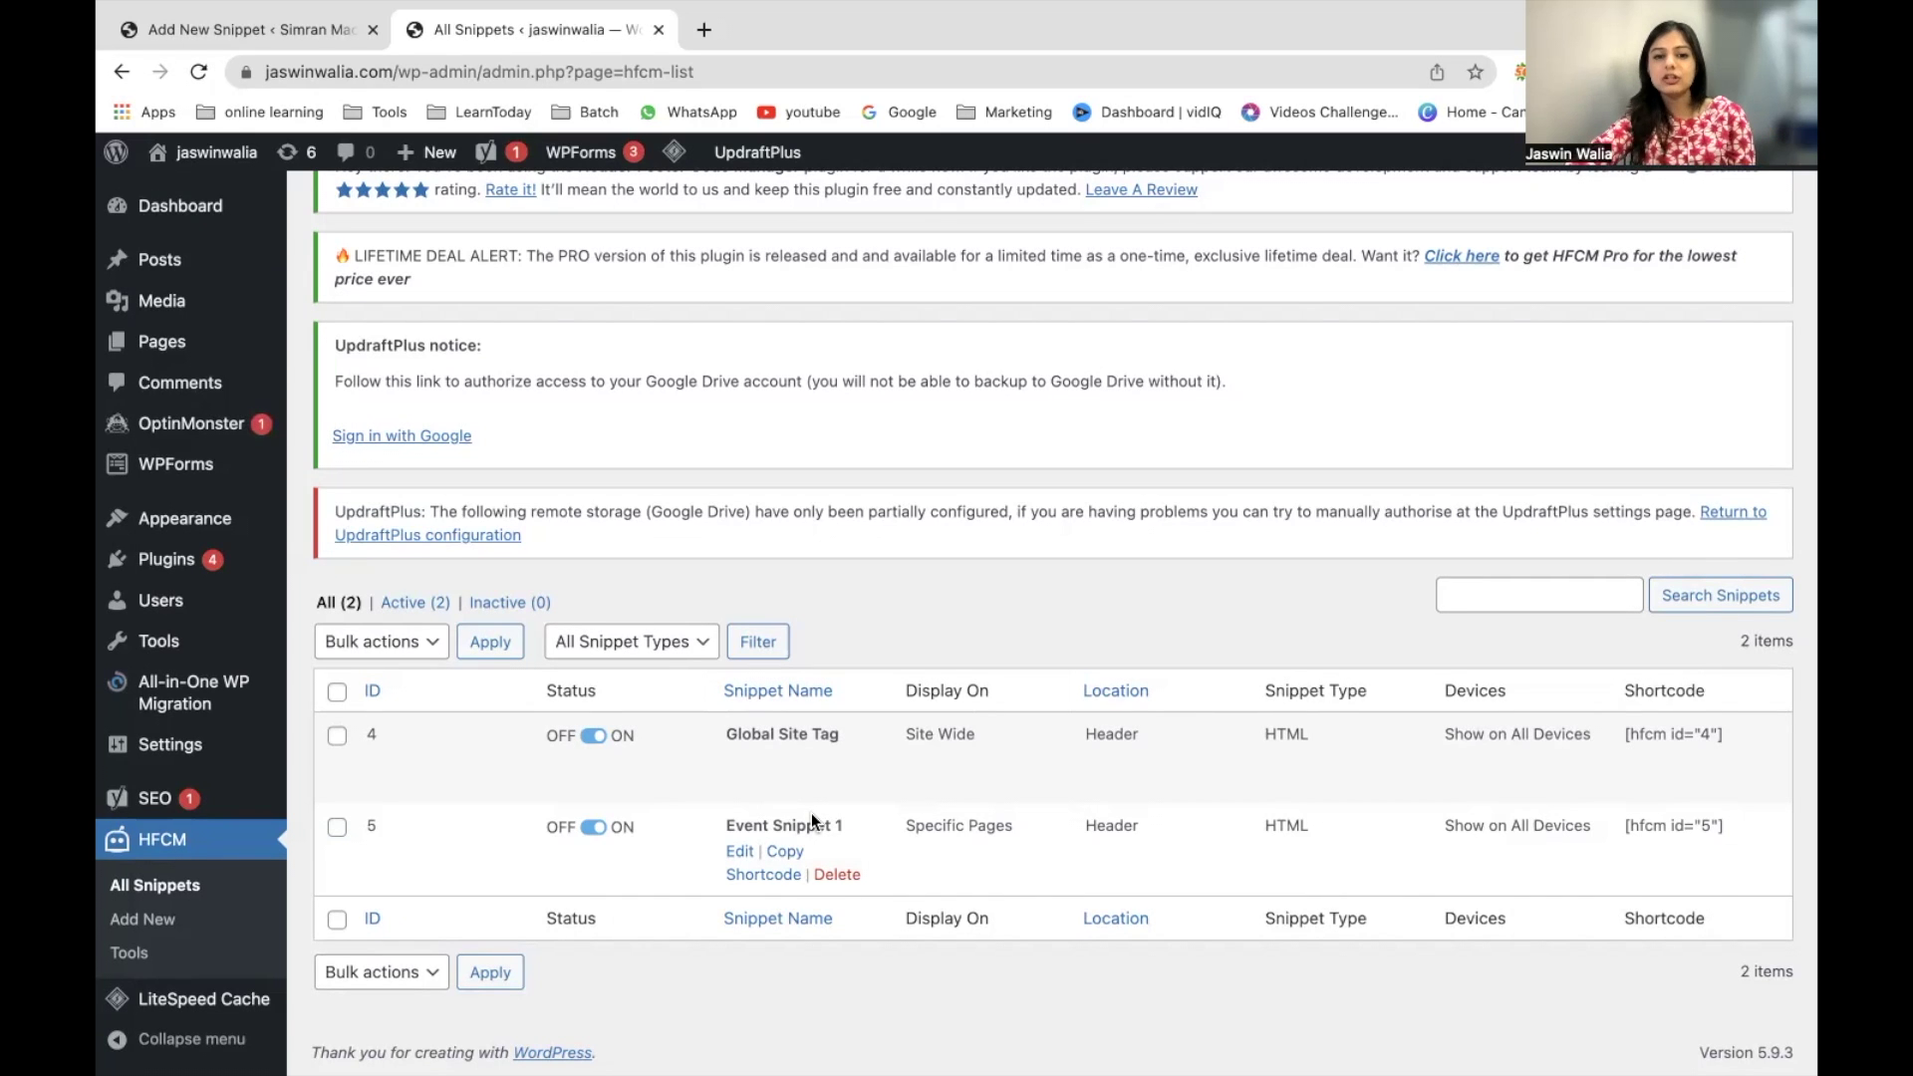
mouse_move(787, 792)
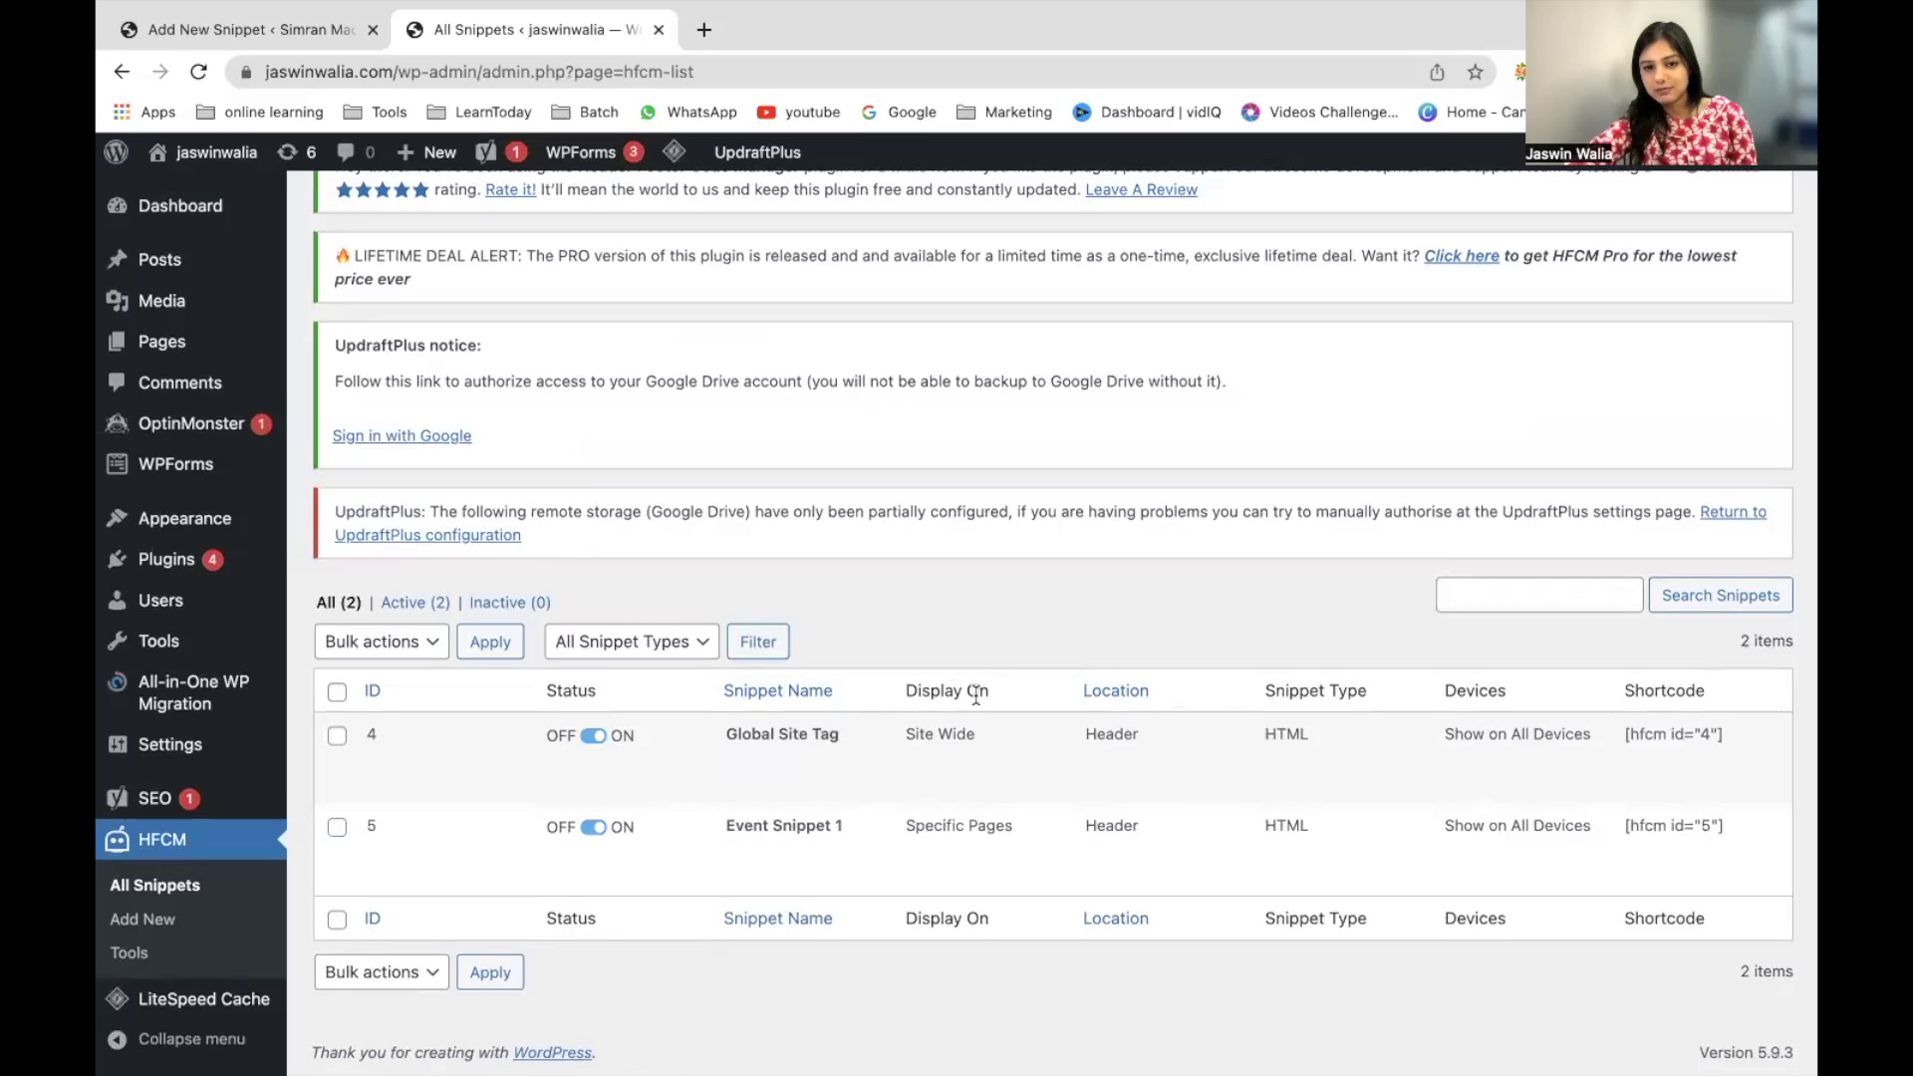
mouse_move(907, 733)
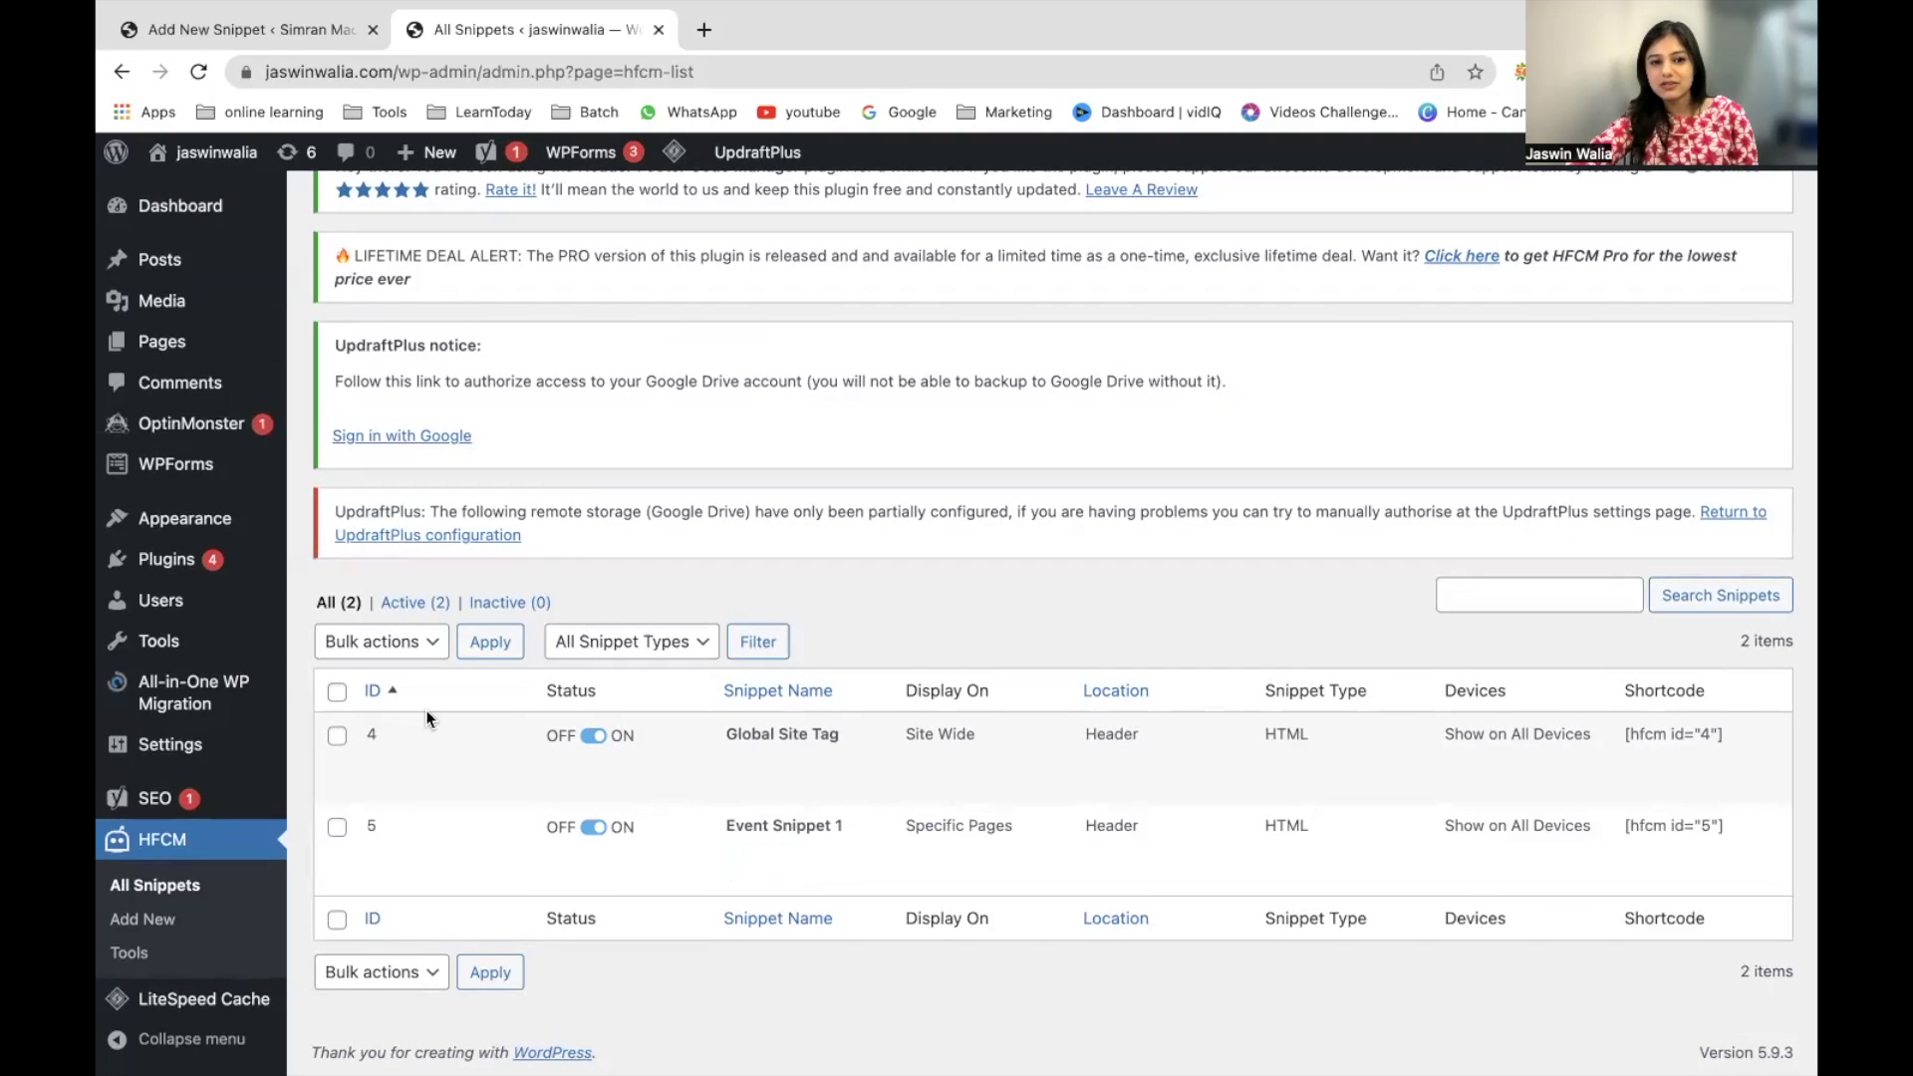
scroll(427, 709, "up", 4)
scroll(427, 710, "down", 5)
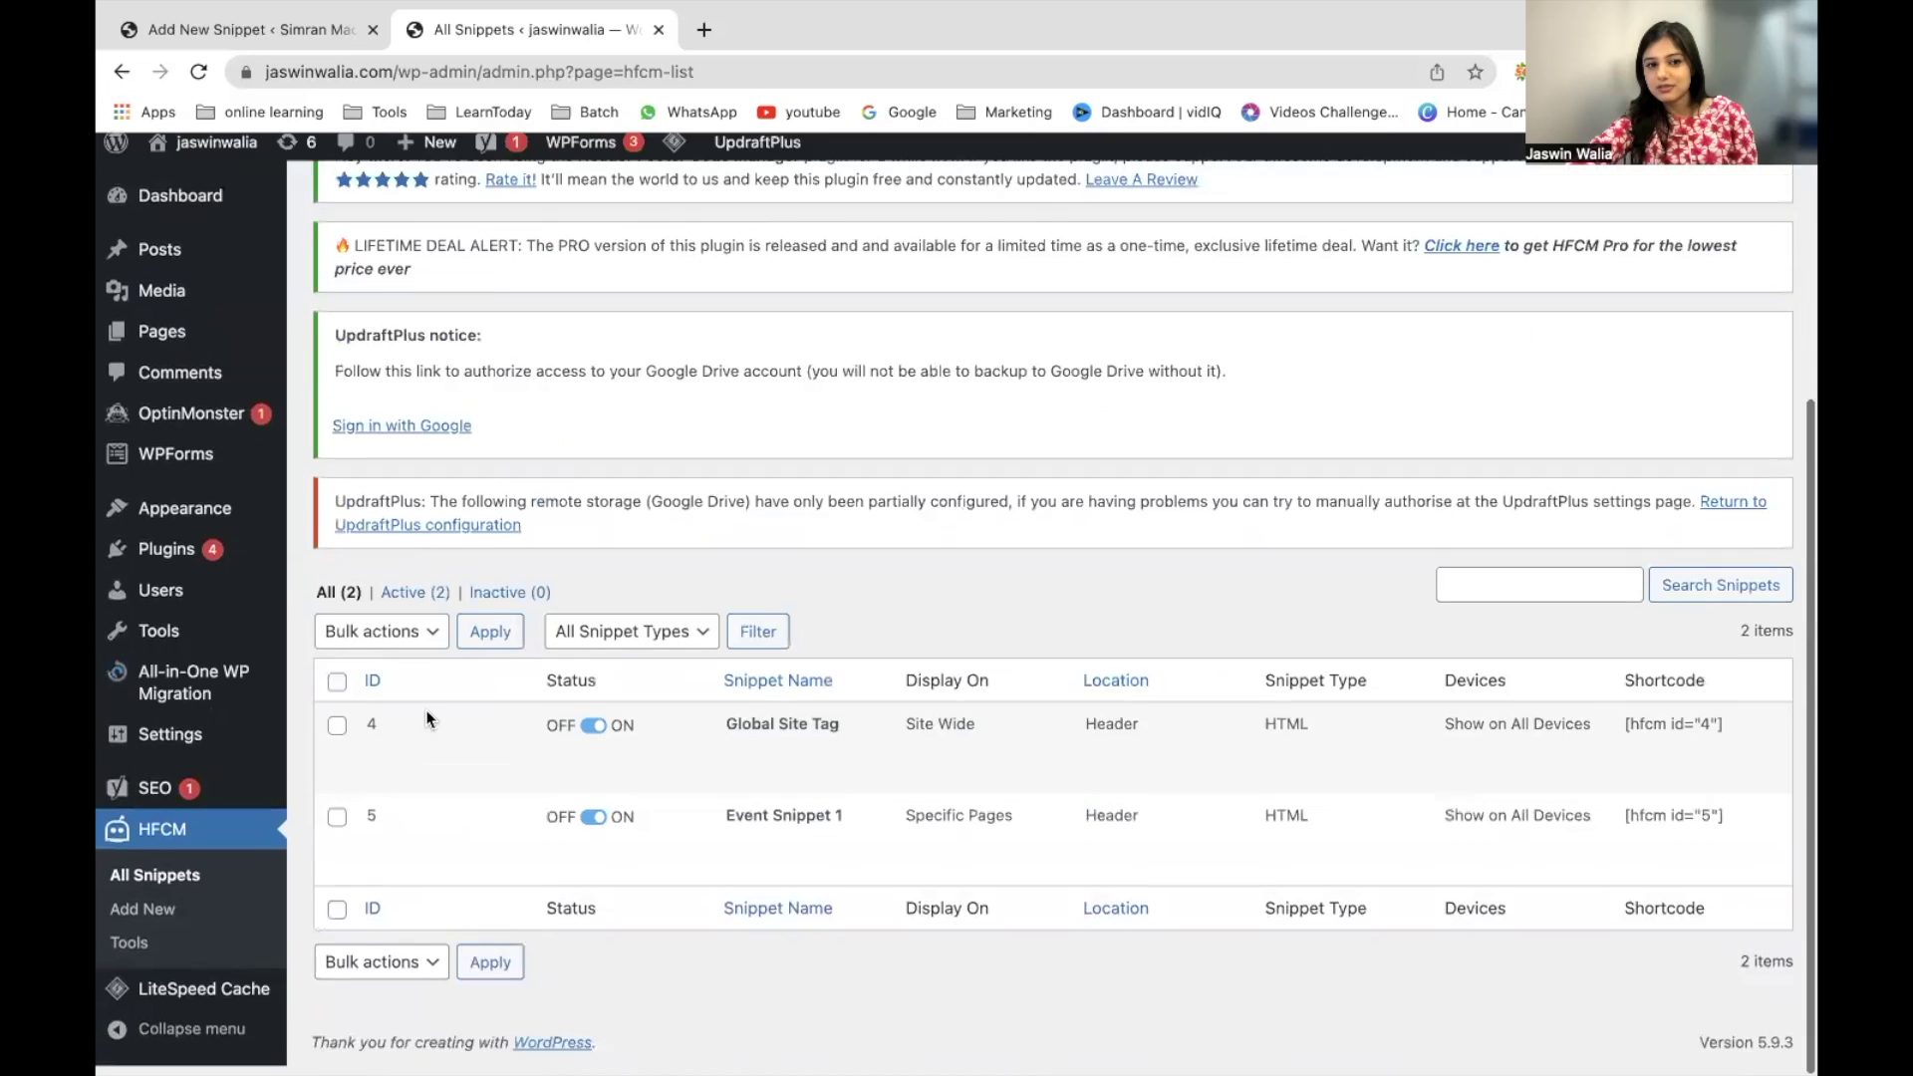
scroll(422, 624, "up", 6)
scroll(526, 654, "down", 4)
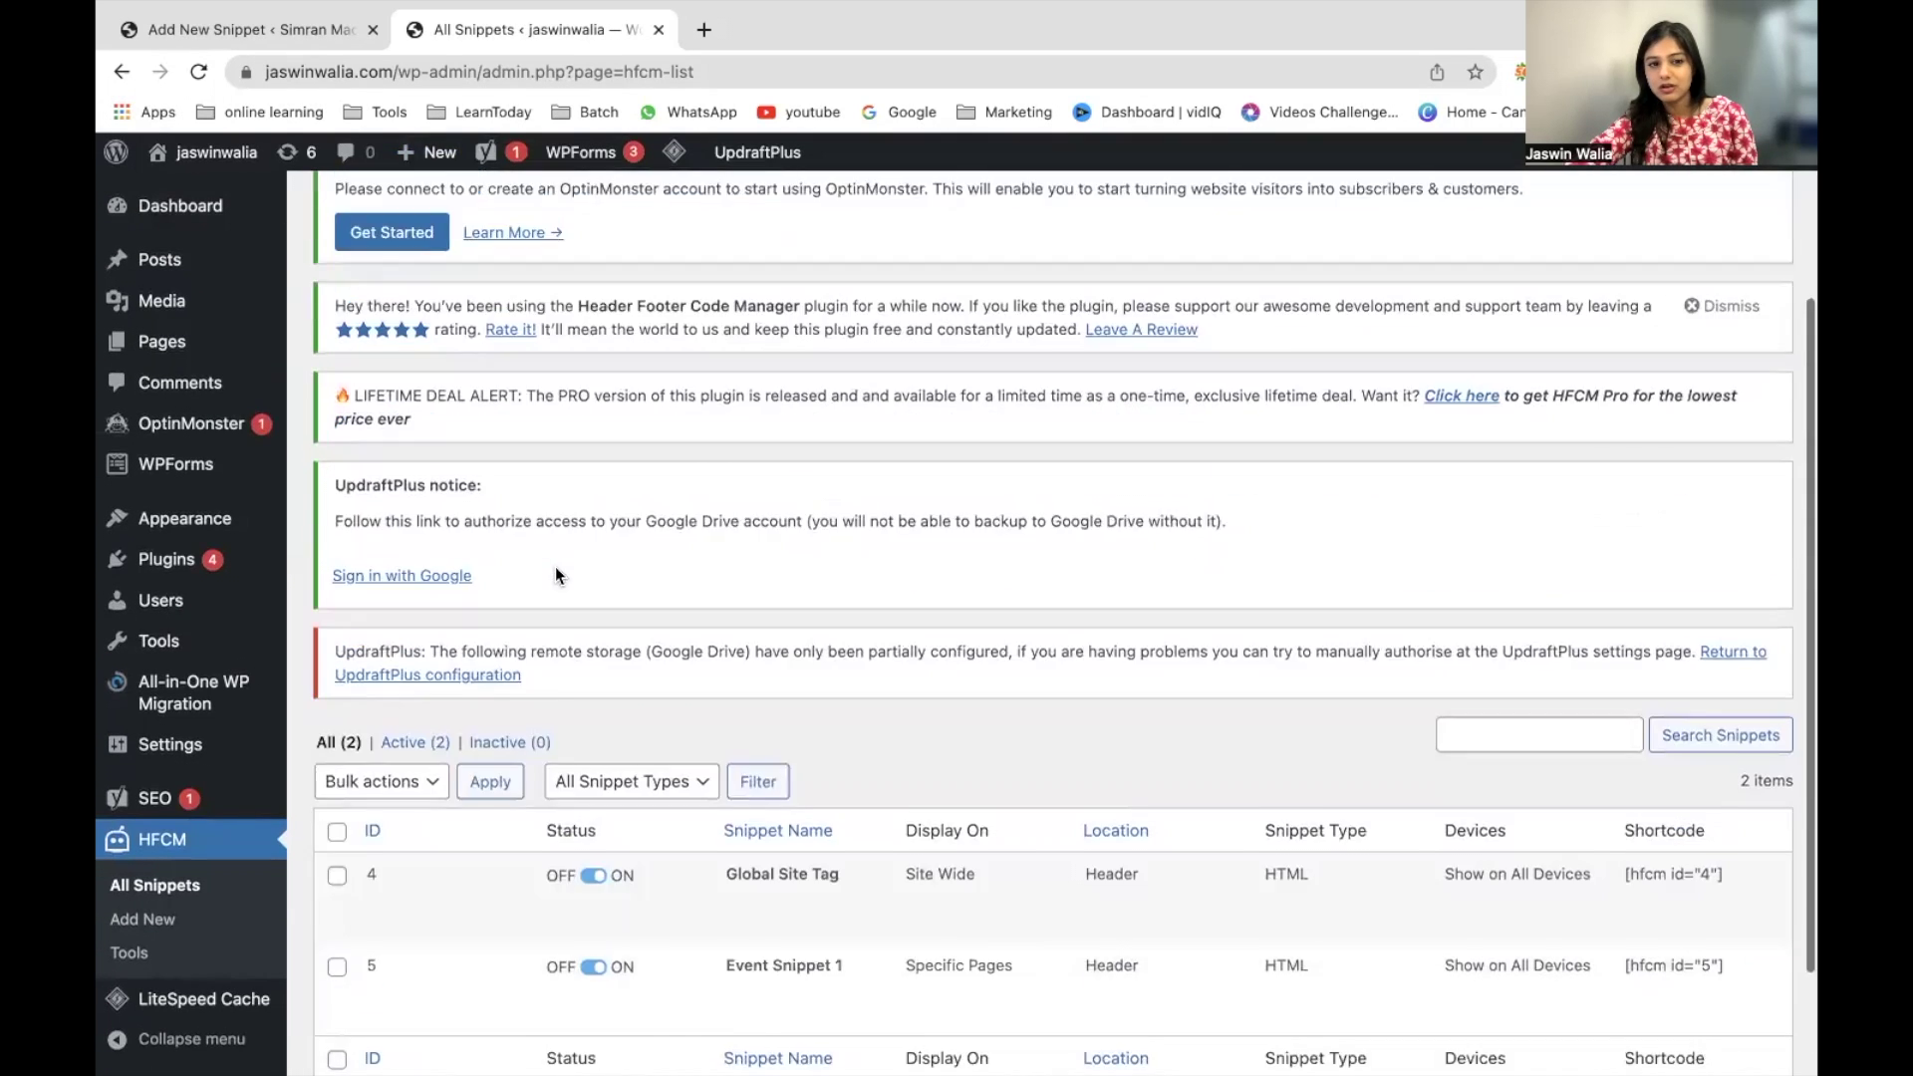